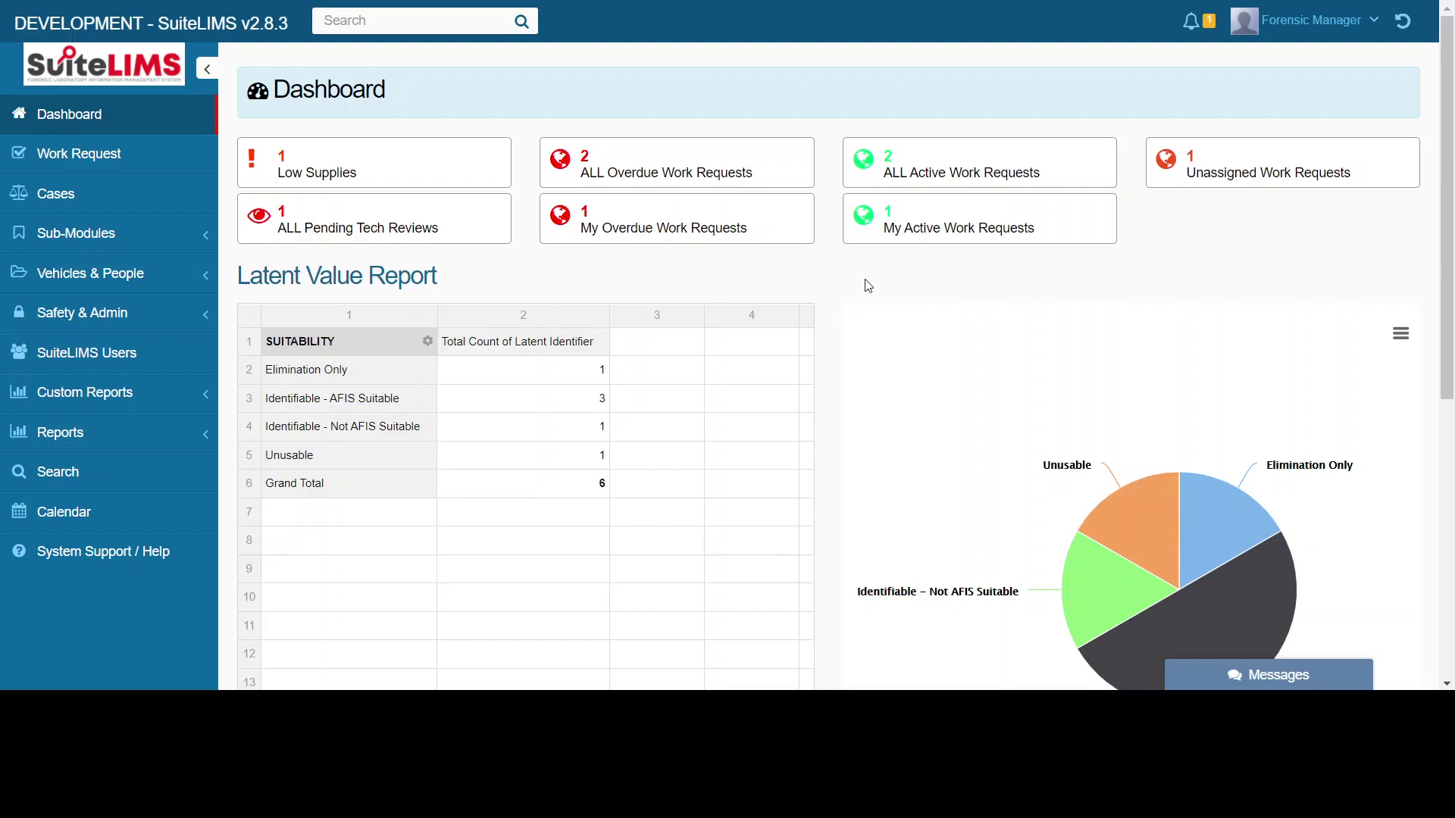
- Check the user account options and the notifications list
{"action": "left_click", "coordinate": [1322, 27]}
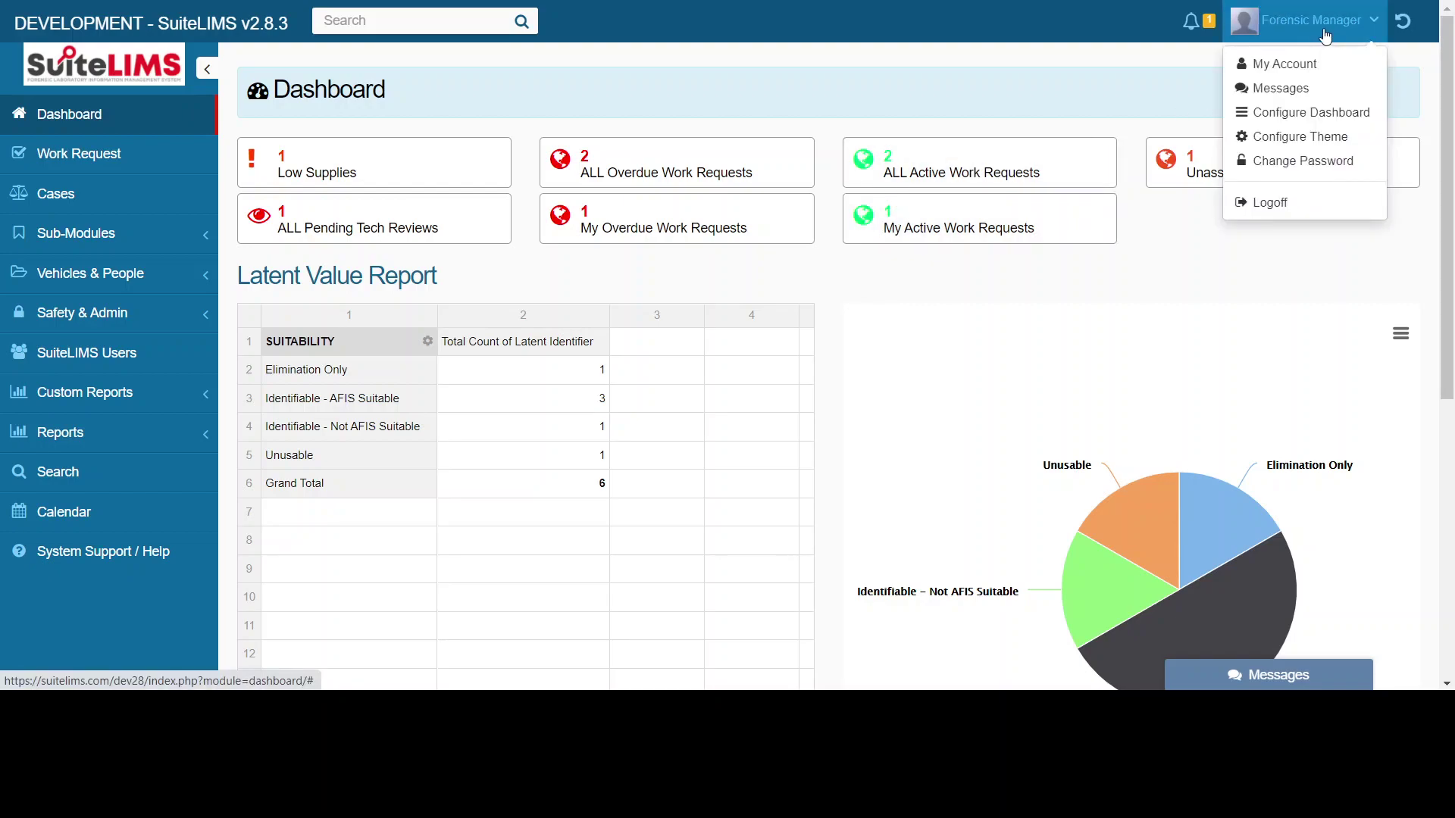
{"action": "left_click", "coordinate": [1192, 22]}
{"action": "left_click", "coordinate": [1276, 328]}
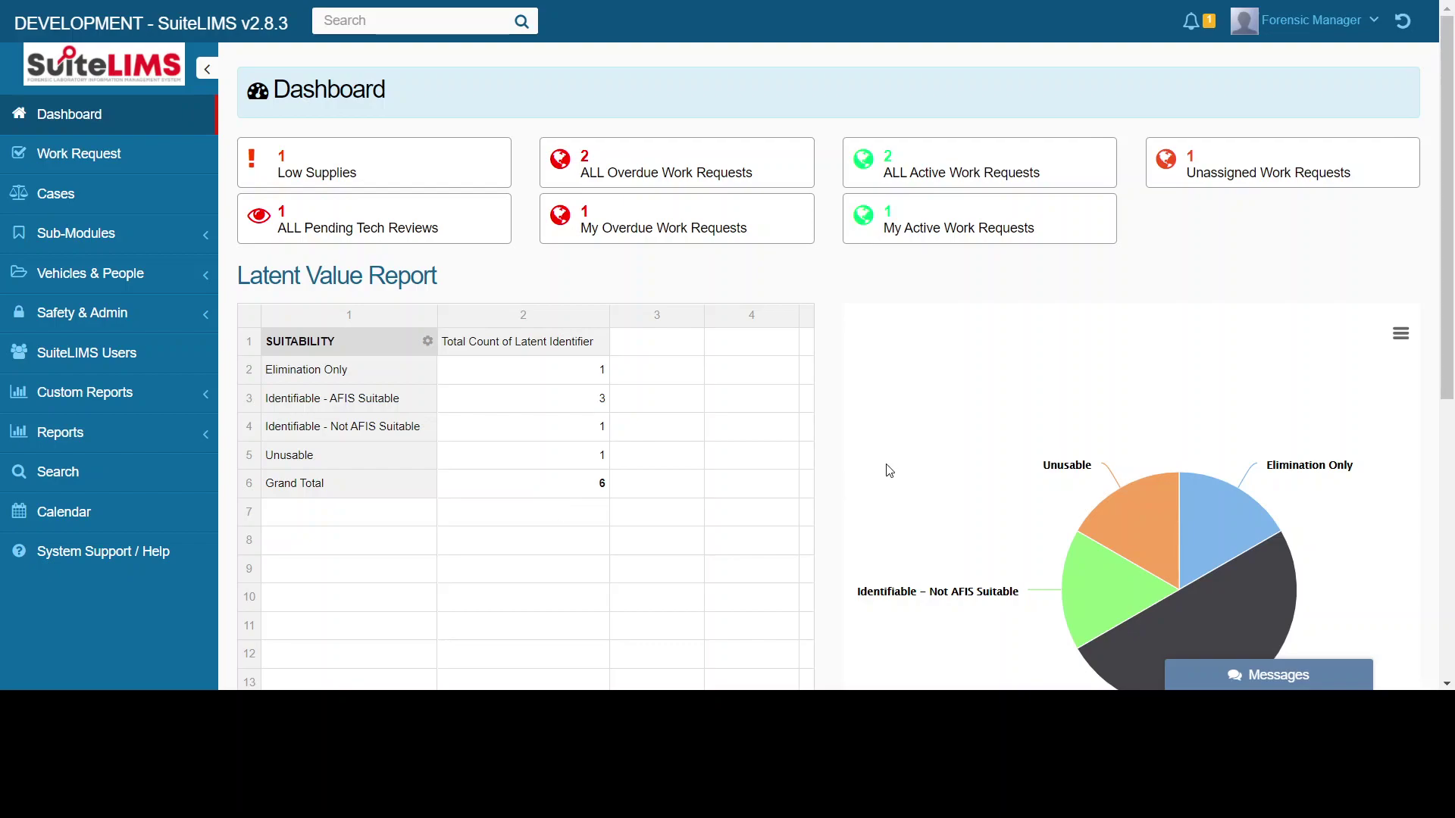
- Show the Work Request list of three requests, two overdue in red
{"action": "scroll", "coordinate": [916, 455], "scroll_direction": "down", "scroll_amount": 1}
{"action": "mouse_move", "coordinate": [1156, 414]}
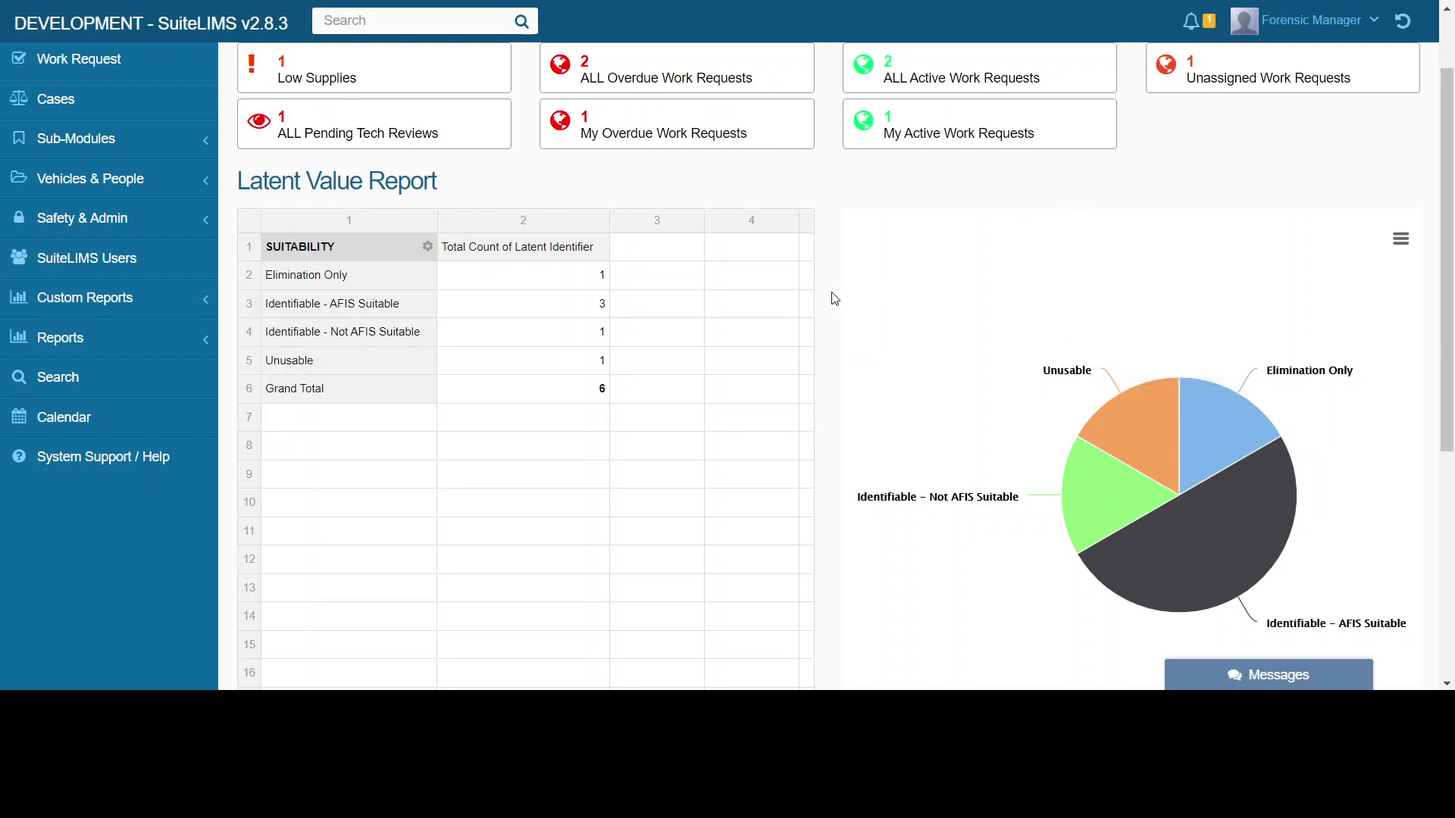
{"action": "scroll", "coordinate": [834, 298], "scroll_direction": "up", "scroll_amount": 2}
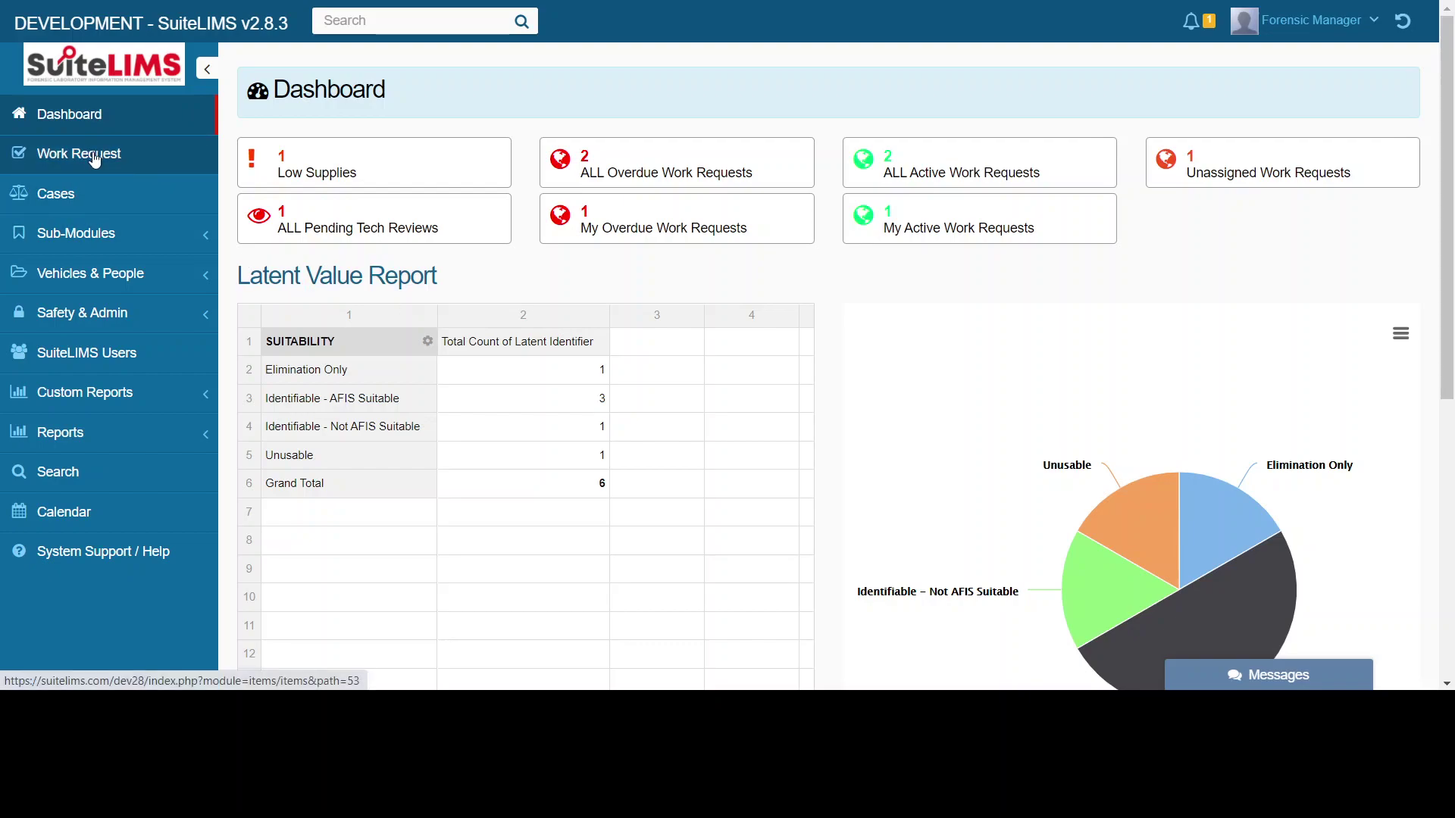
{"action": "left_click", "coordinate": [139, 158]}
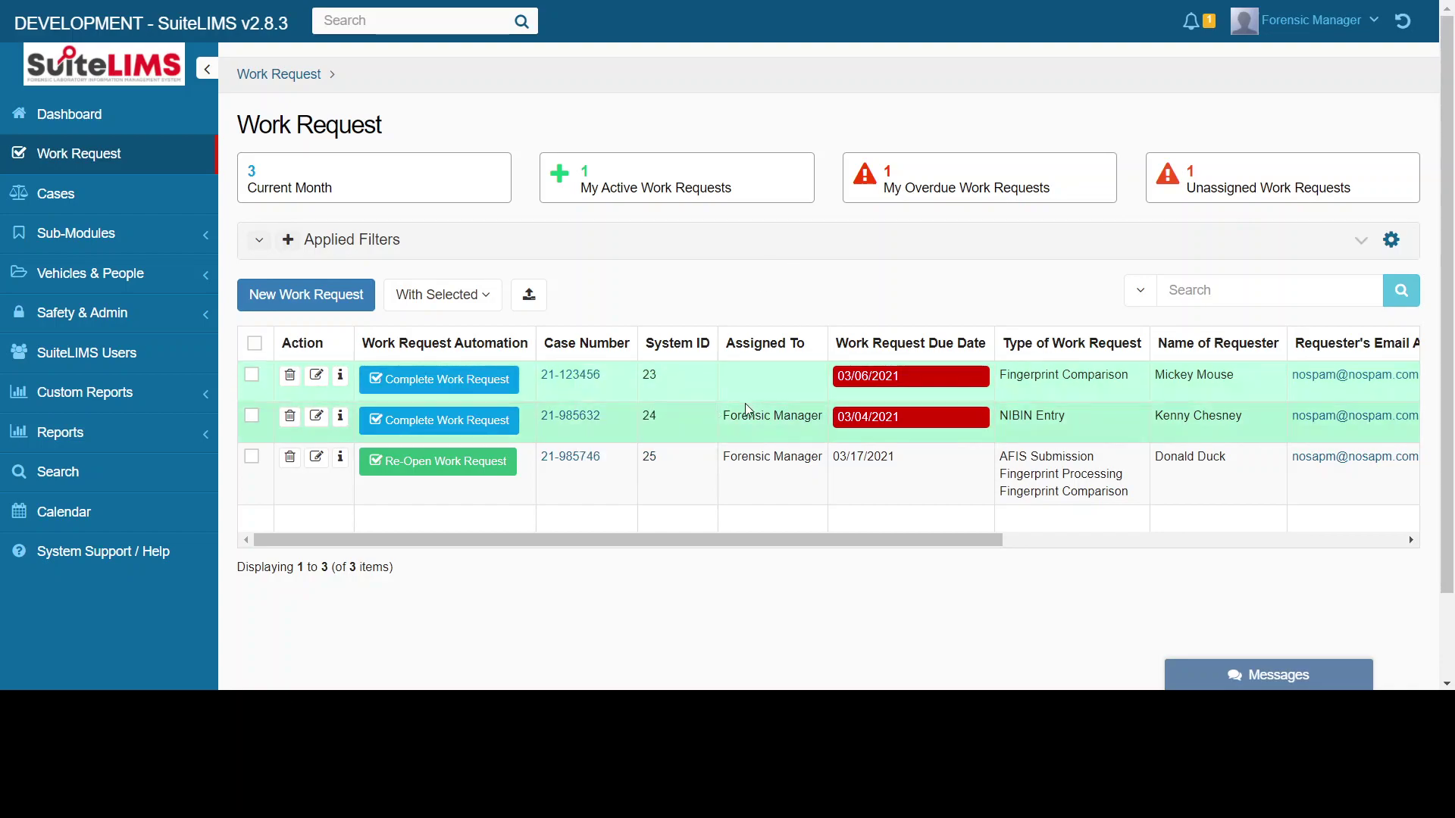
{"action": "mouse_move", "coordinate": [758, 416]}
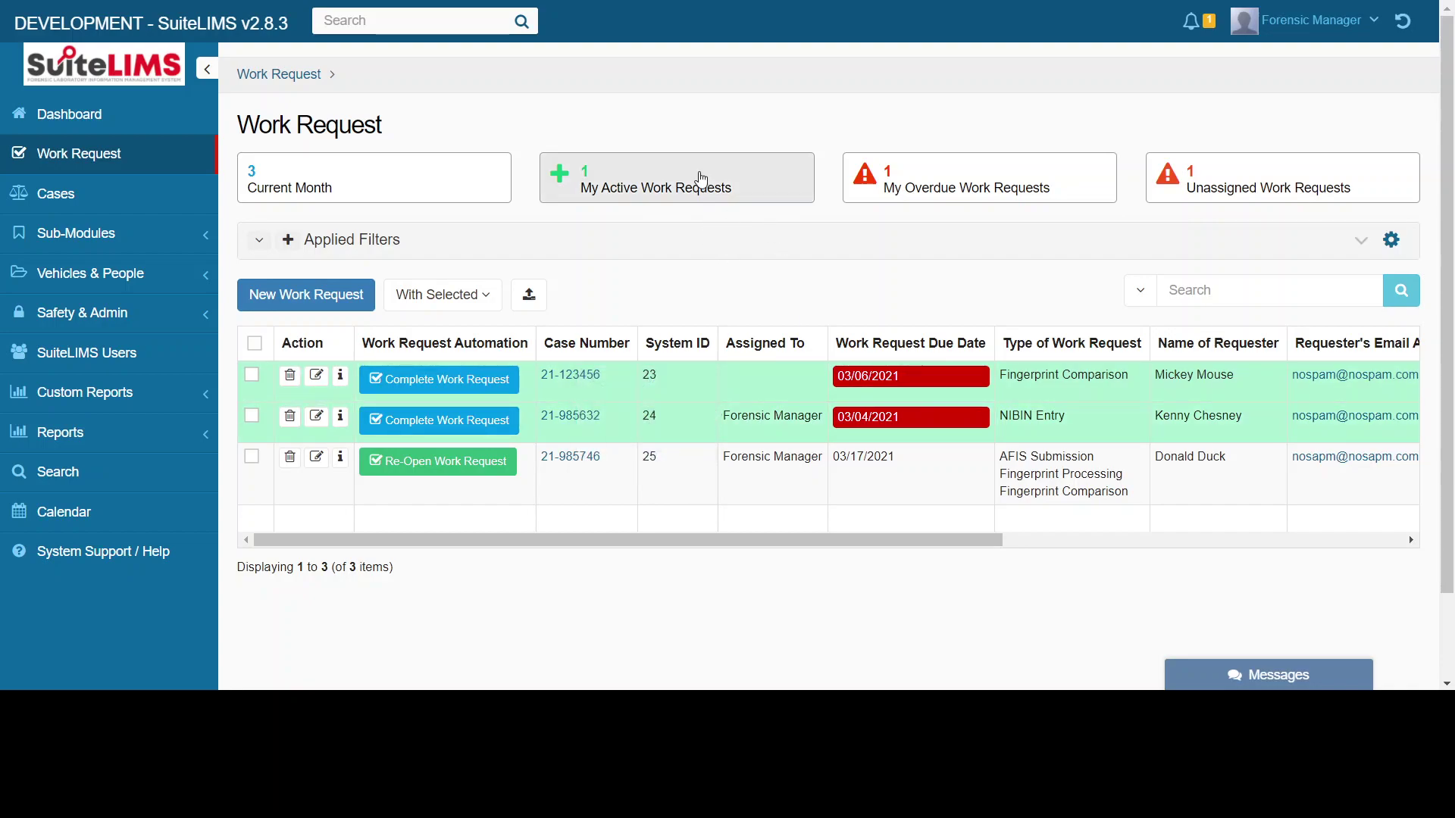
{"action": "left_click", "coordinate": [702, 179]}
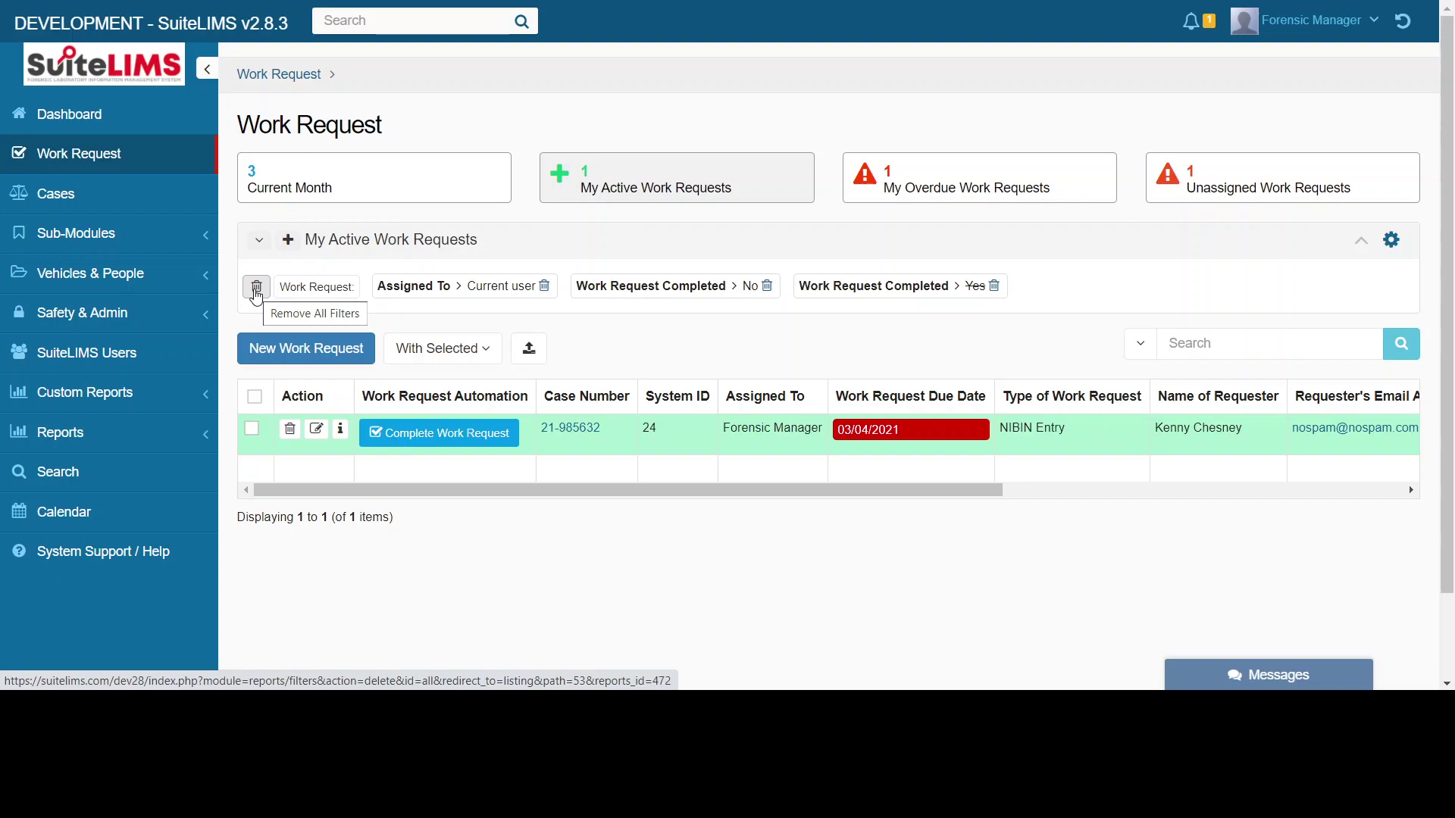
{"action": "left_click", "coordinate": [256, 288]}
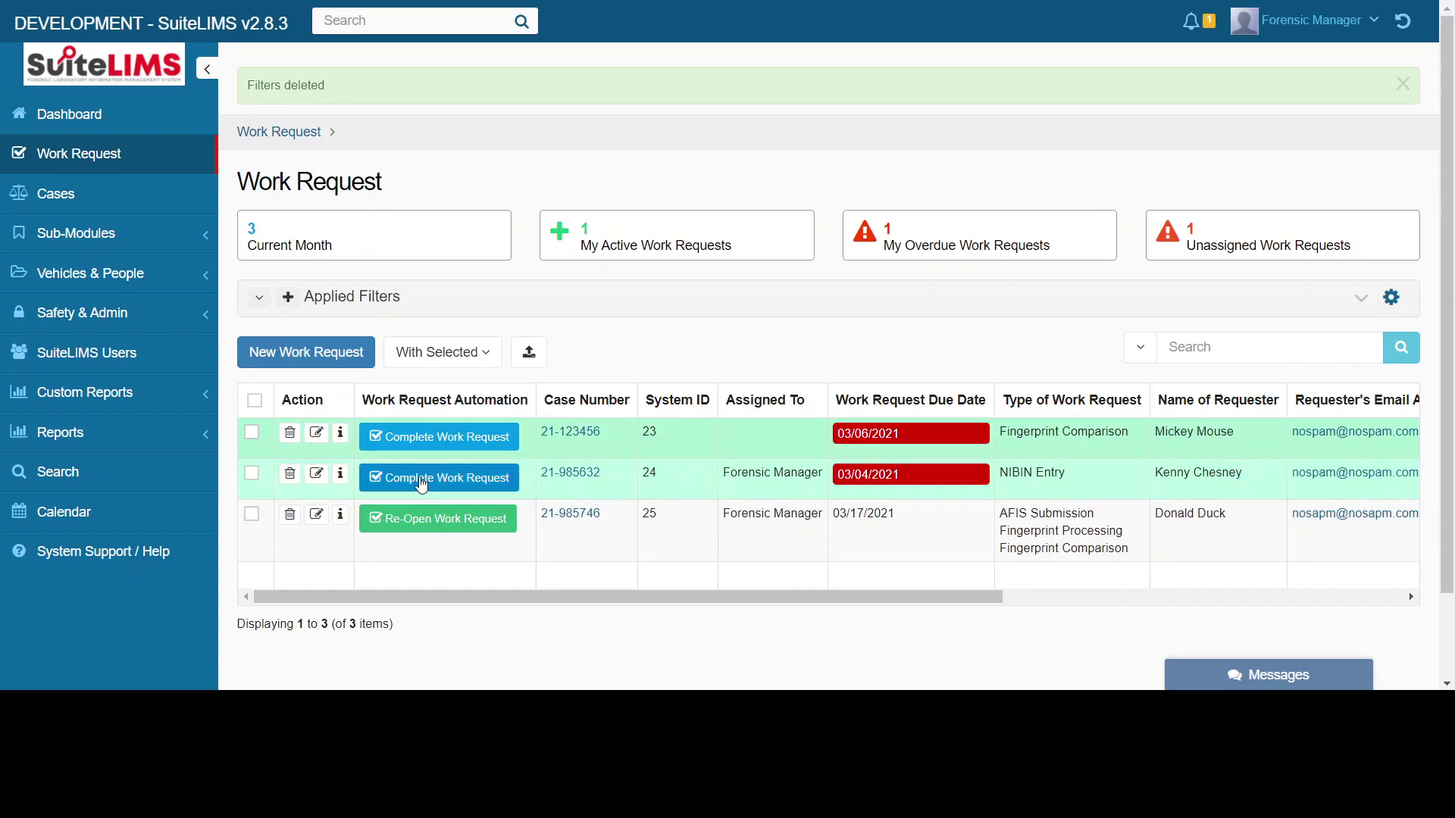
- Mark NIBIN Entry request 21-985632 complete, leaving zero active and zero overdue requests
{"action": "left_click", "coordinate": [423, 482]}
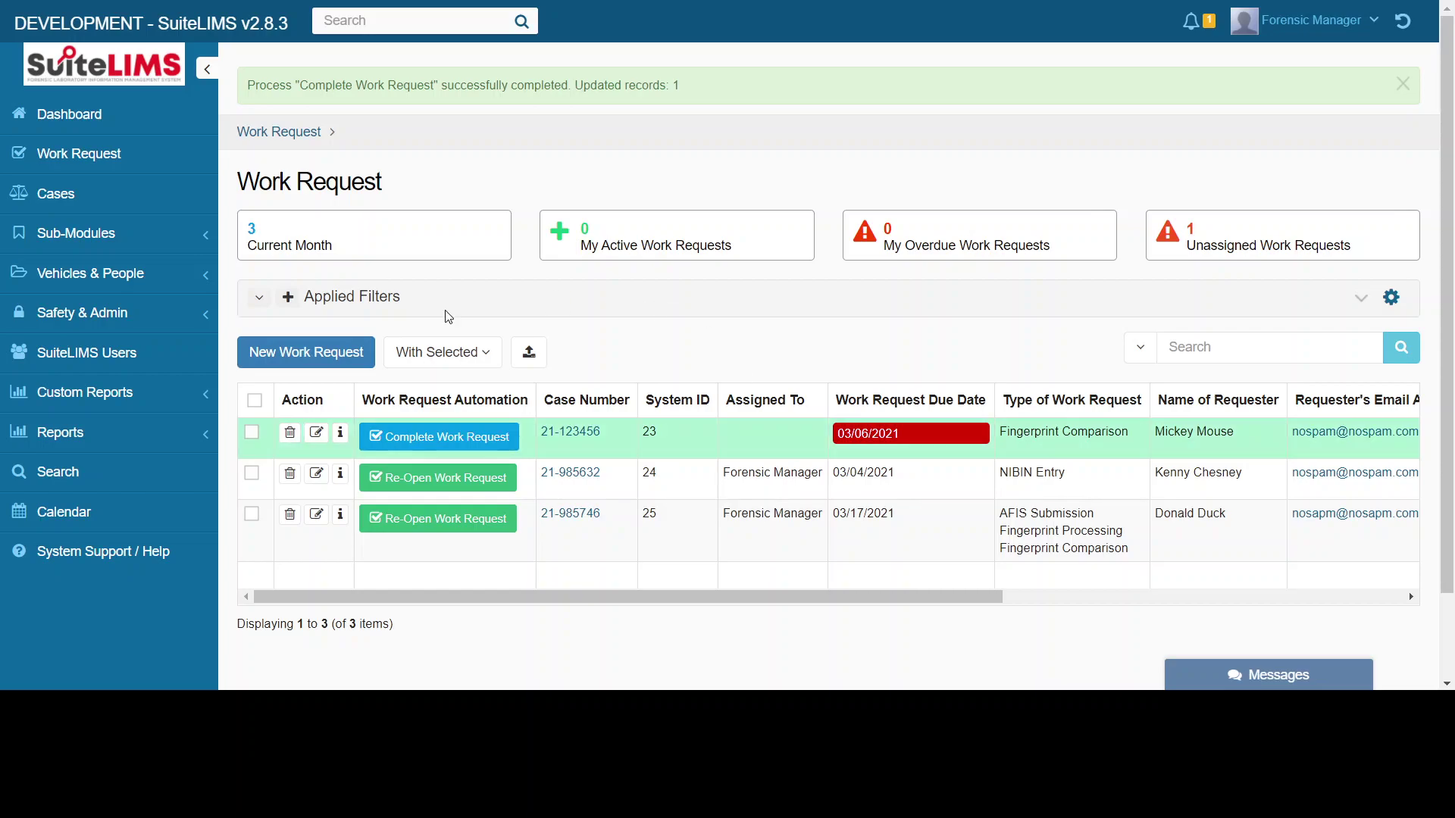
- Assign Fingerprint Comparison request 21-123456 to Forensic Manager and save it
{"action": "left_click", "coordinate": [317, 434]}
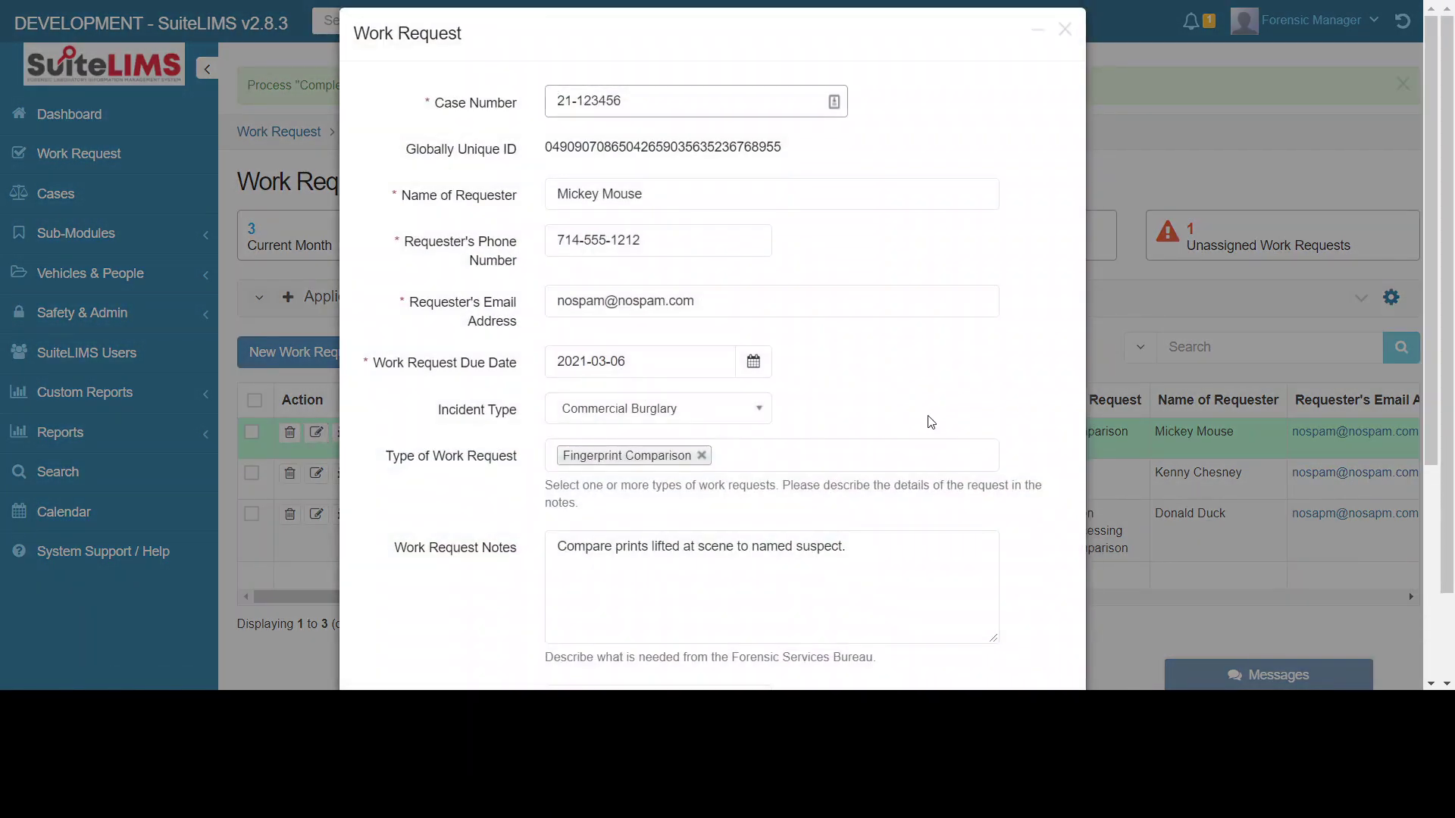
{"action": "scroll", "coordinate": [929, 422], "scroll_direction": "down", "scroll_amount": 5}
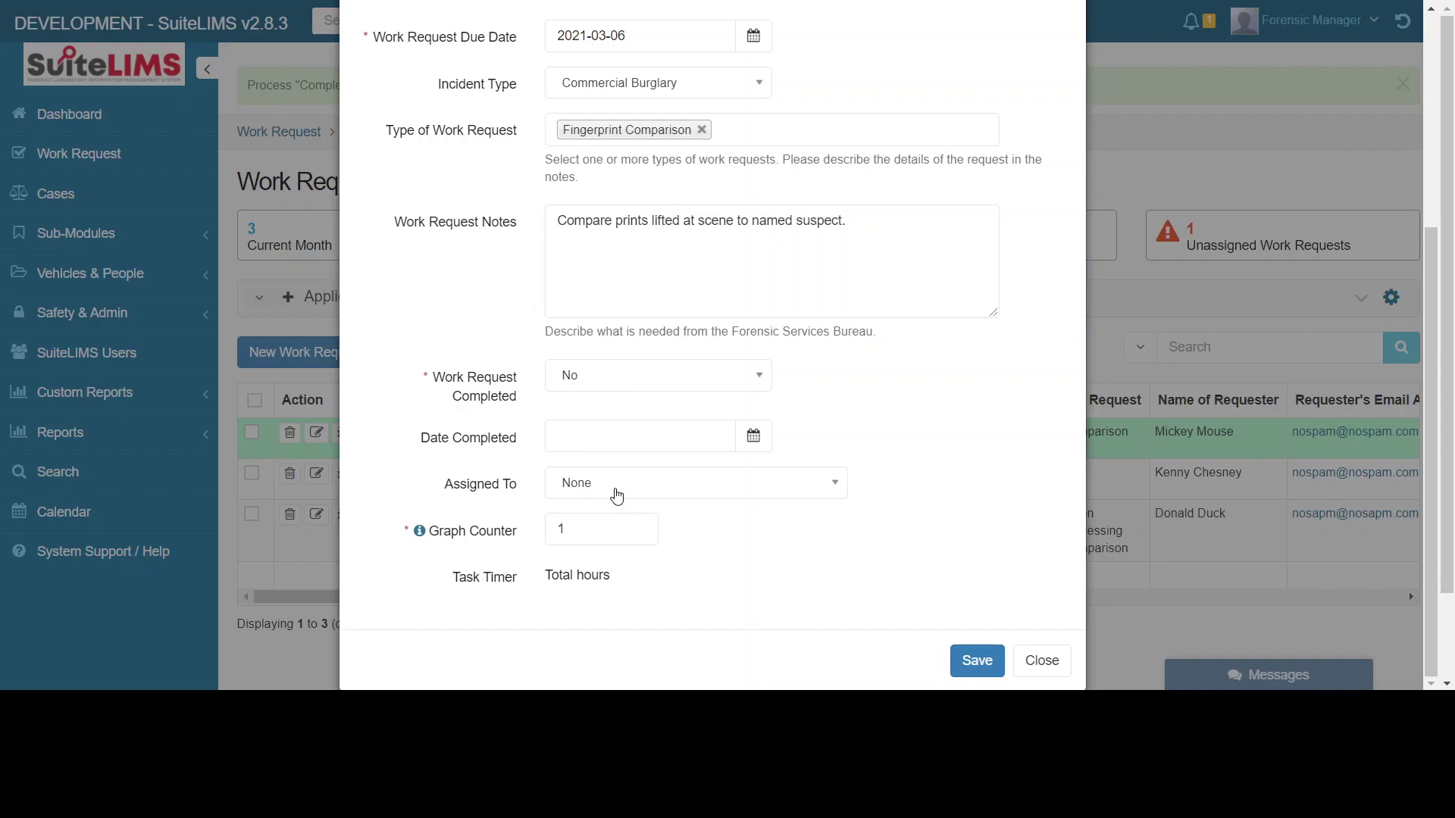
{"action": "left_click", "coordinate": [617, 495]}
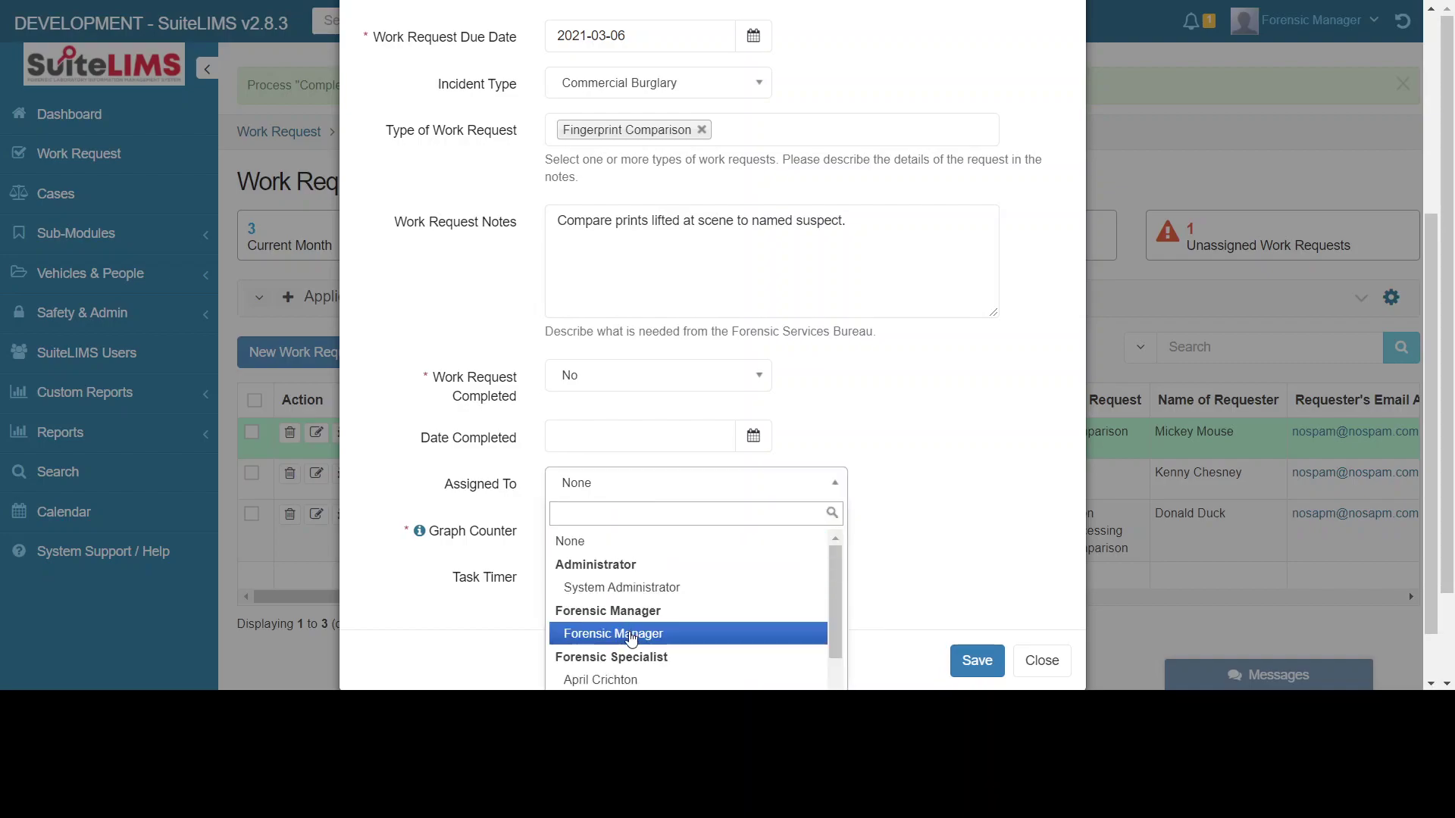
{"action": "left_click", "coordinate": [628, 635]}
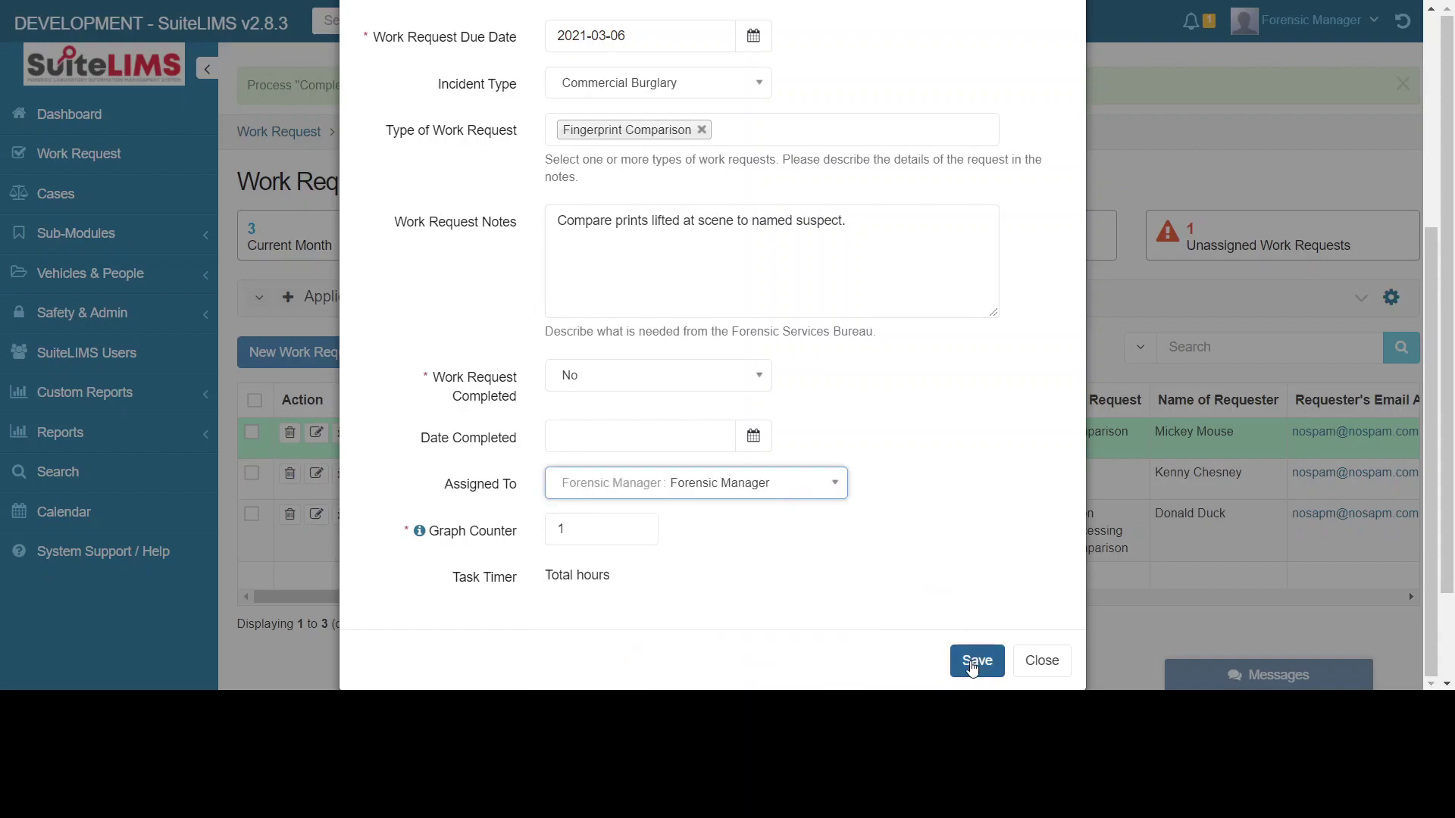
{"action": "left_click", "coordinate": [975, 660]}
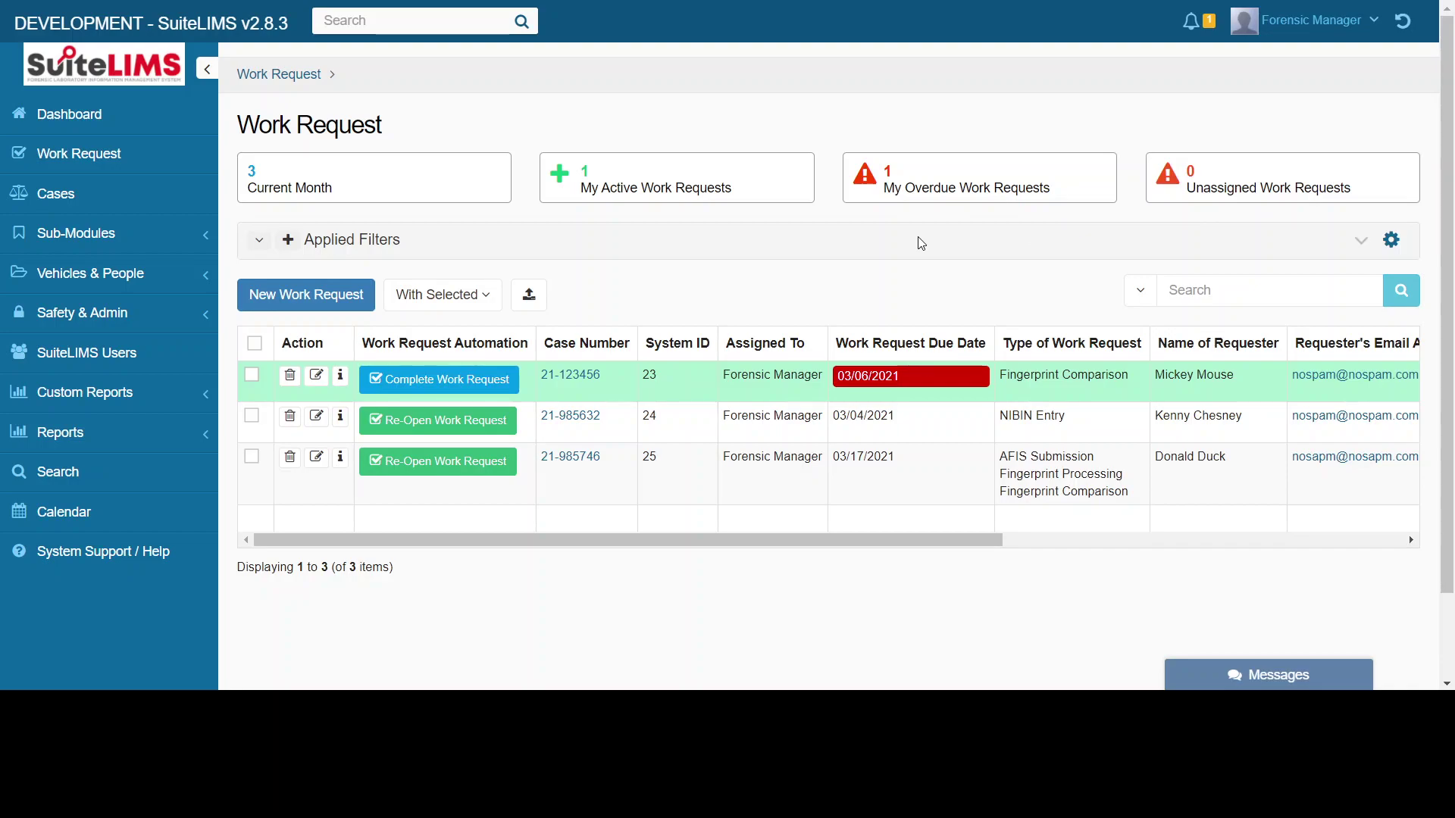
- Scroll the Work Request table sideways to reveal its other columns
{"action": "mouse_move", "coordinate": [773, 377]}
{"action": "mouse_move", "coordinate": [985, 542]}
{"action": "left_mouse_down"}
{"action": "mouse_move", "coordinate": [1032, 550]}
{"action": "mouse_move", "coordinate": [961, 547]}
{"action": "left_mouse_up"}
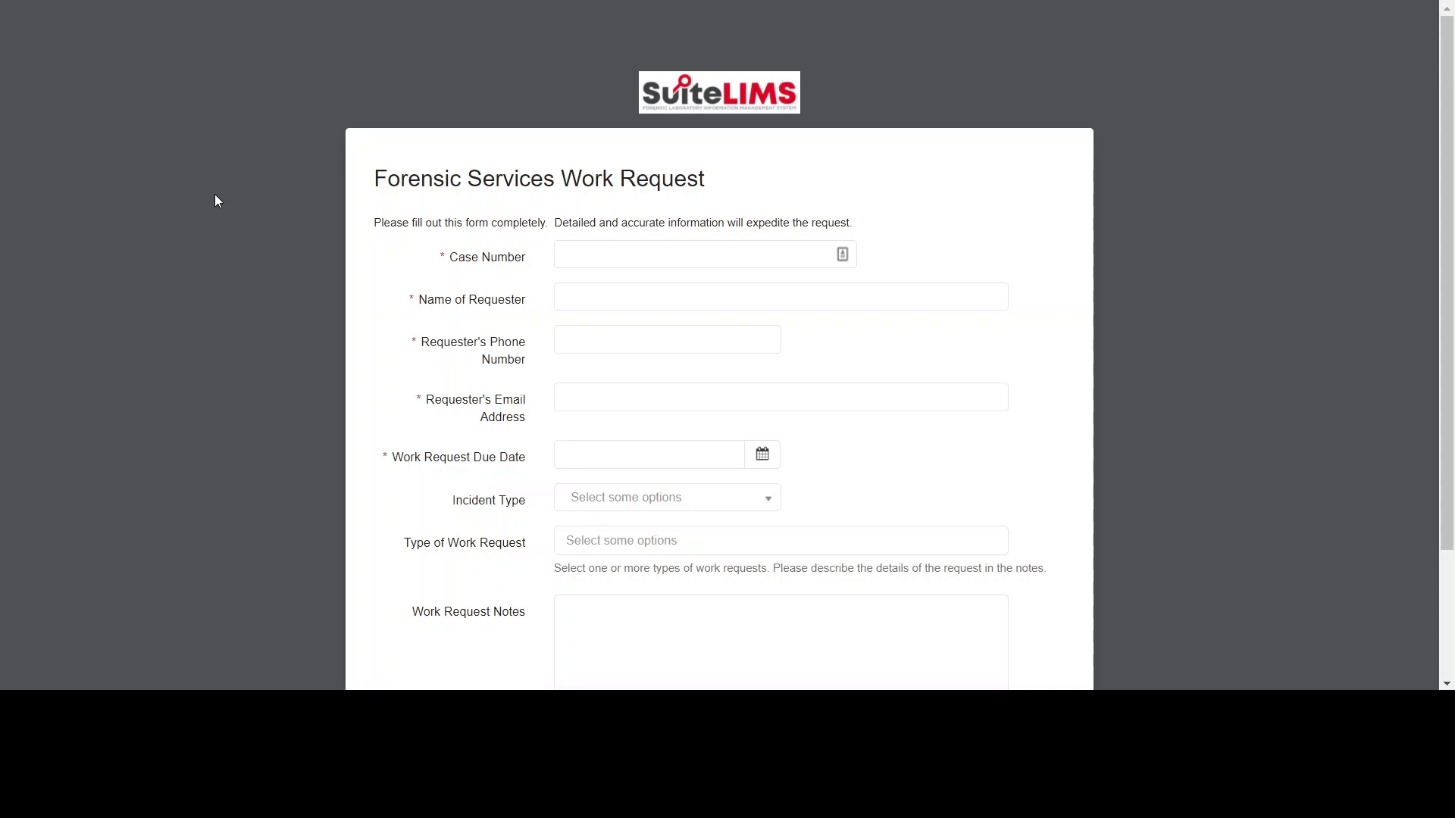
{"action": "scroll", "coordinate": [211, 184], "scroll_direction": "down", "scroll_amount": 1}
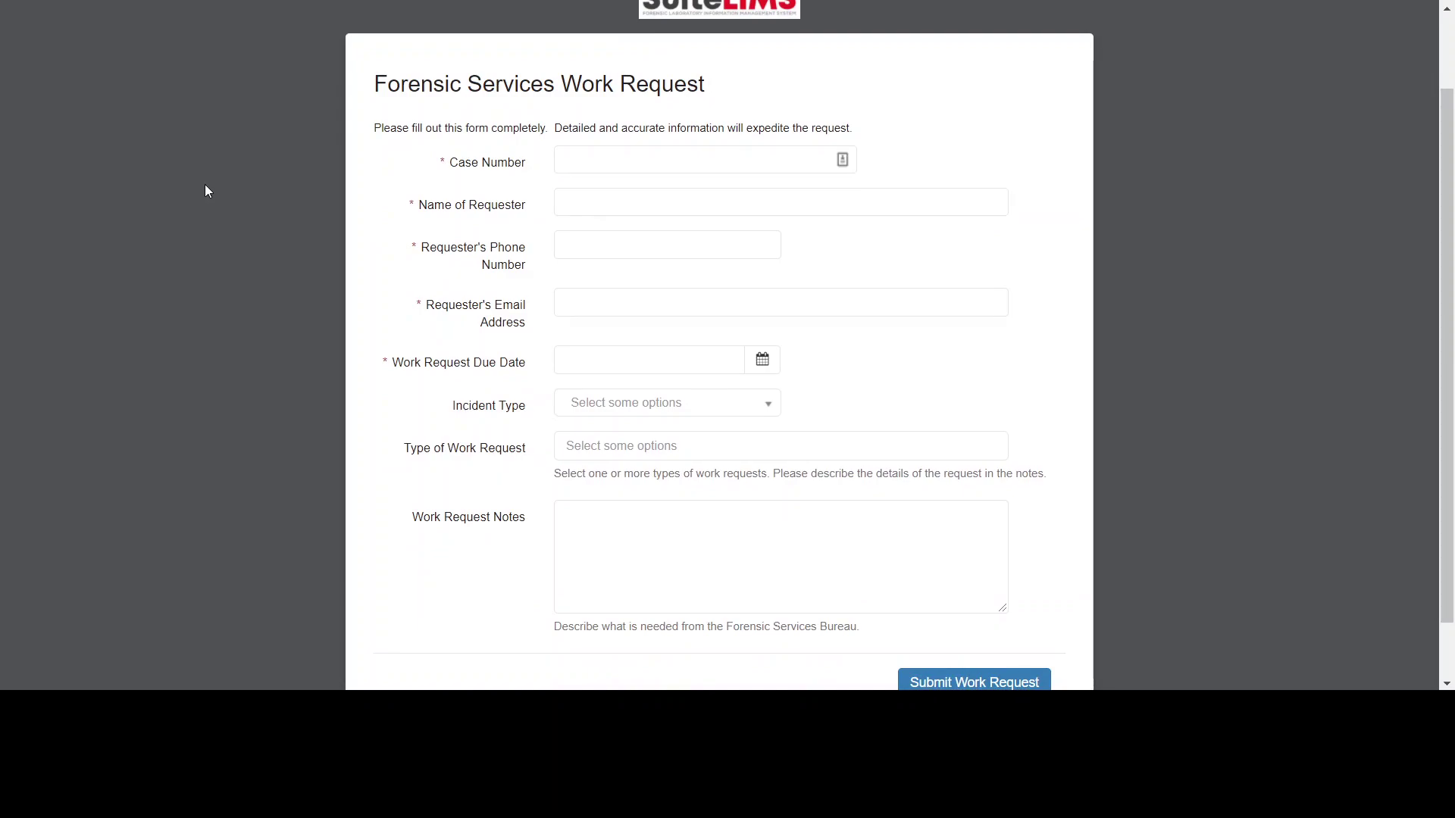
{"action": "left_click", "coordinate": [698, 163]}
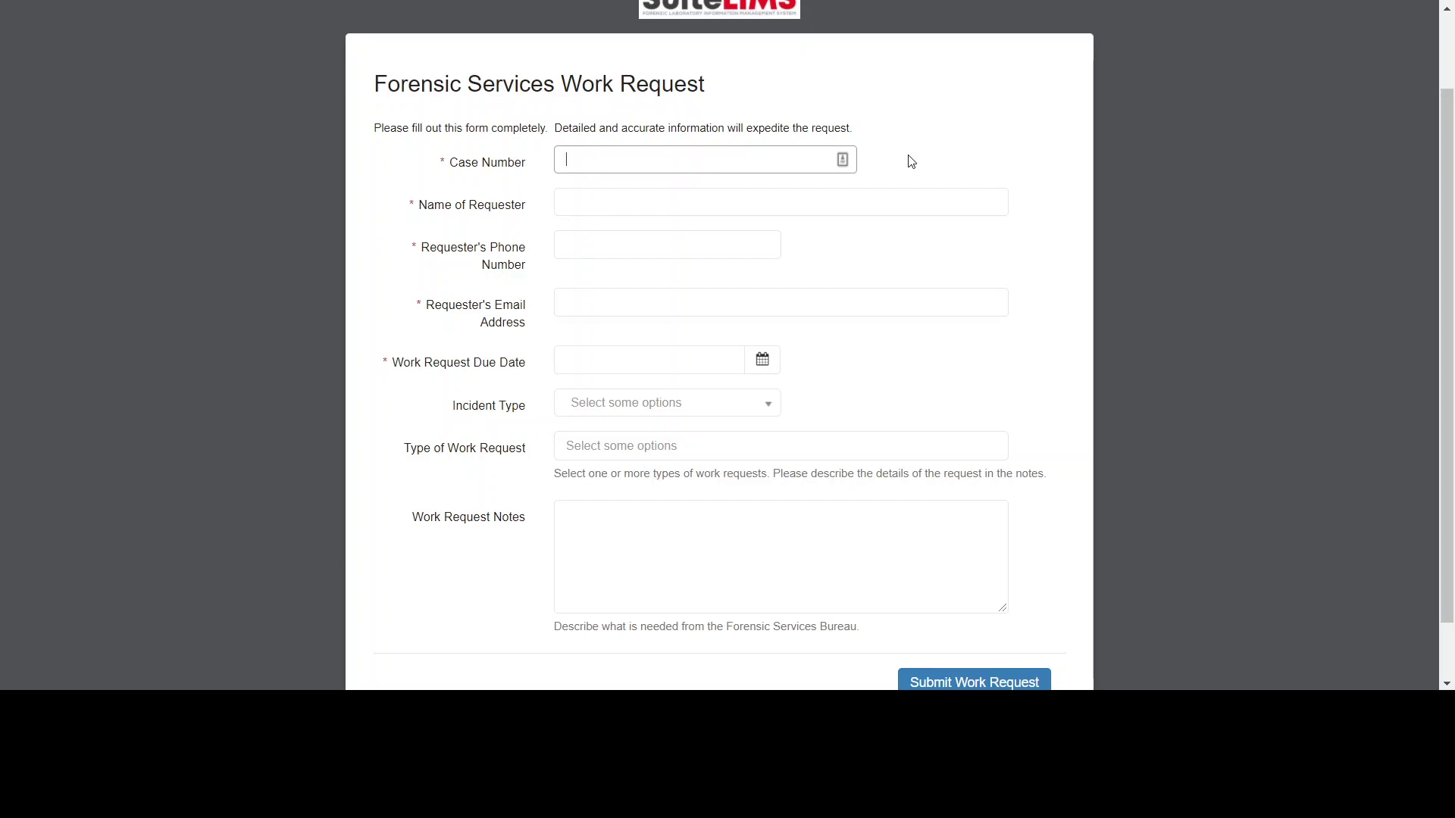
{"action": "scroll", "coordinate": [911, 161], "scroll_direction": "up", "scroll_amount": 1}
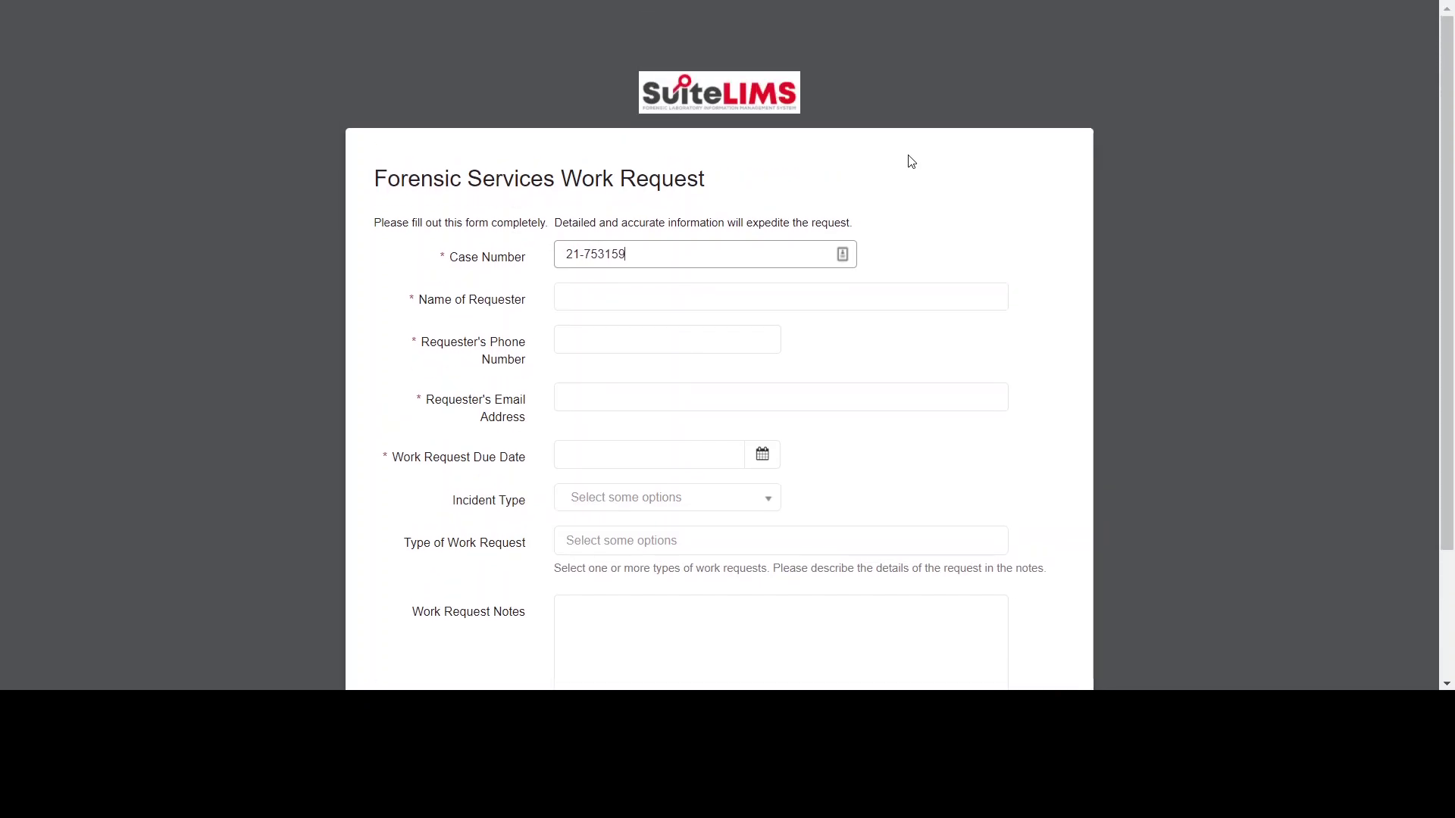
{"action": "left_click", "coordinate": [829, 294]}
{"action": "type", "text": "John D"}
{"action": "type", "text": "oe"}
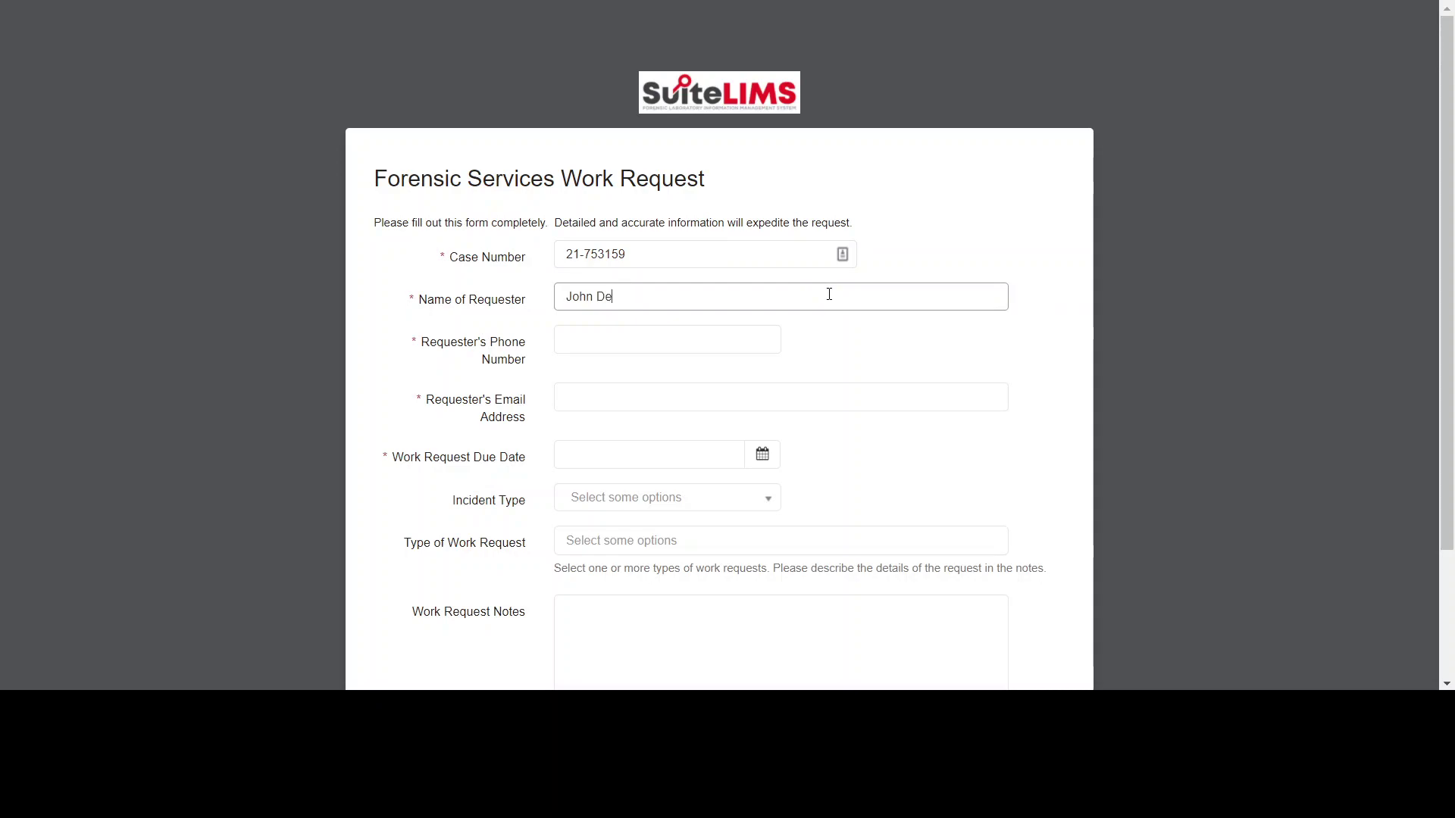
{"action": "key", "text": "Tab"}
{"action": "type", "text": "55"}
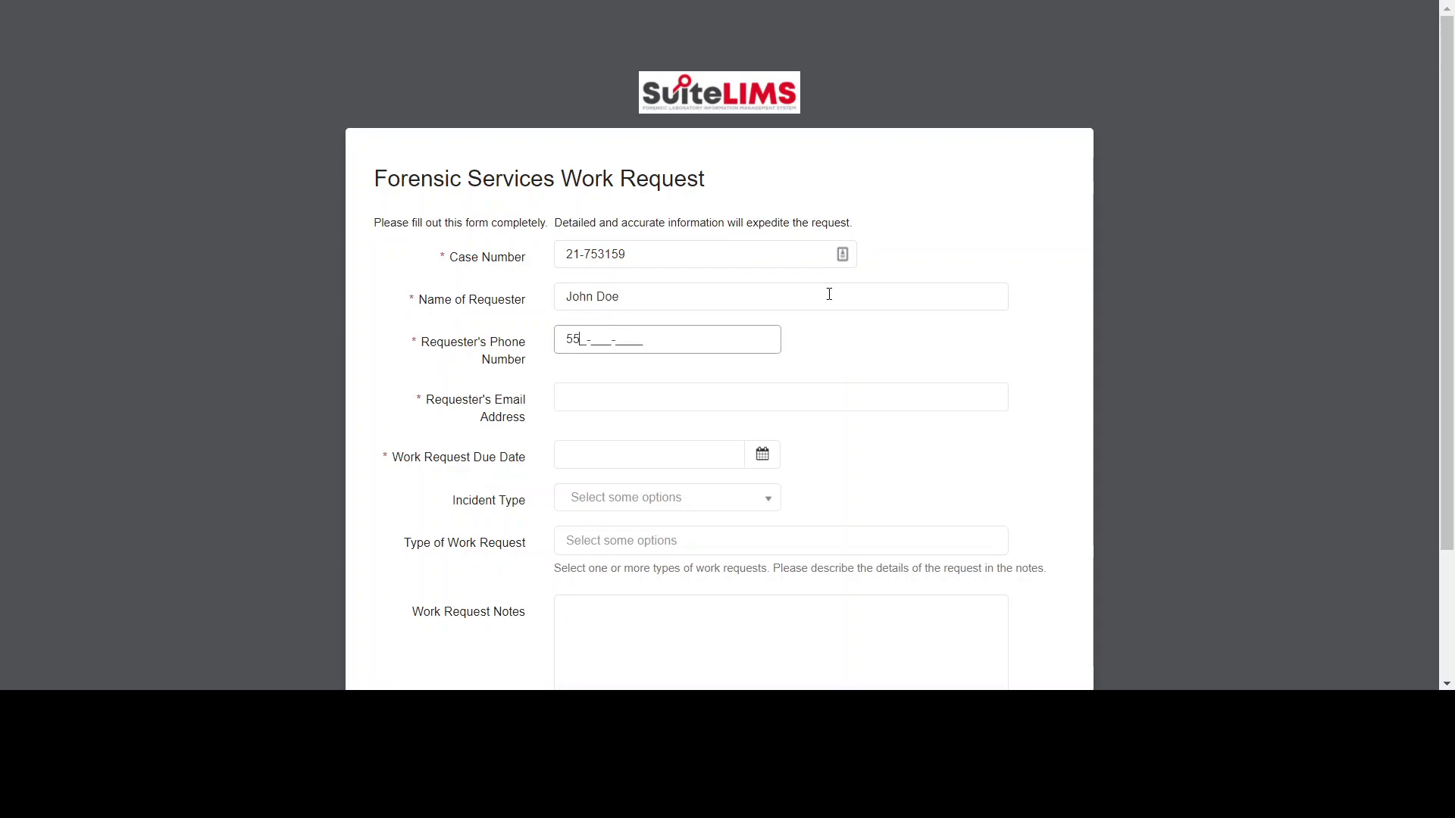
{"action": "type", "text": "55555555"}
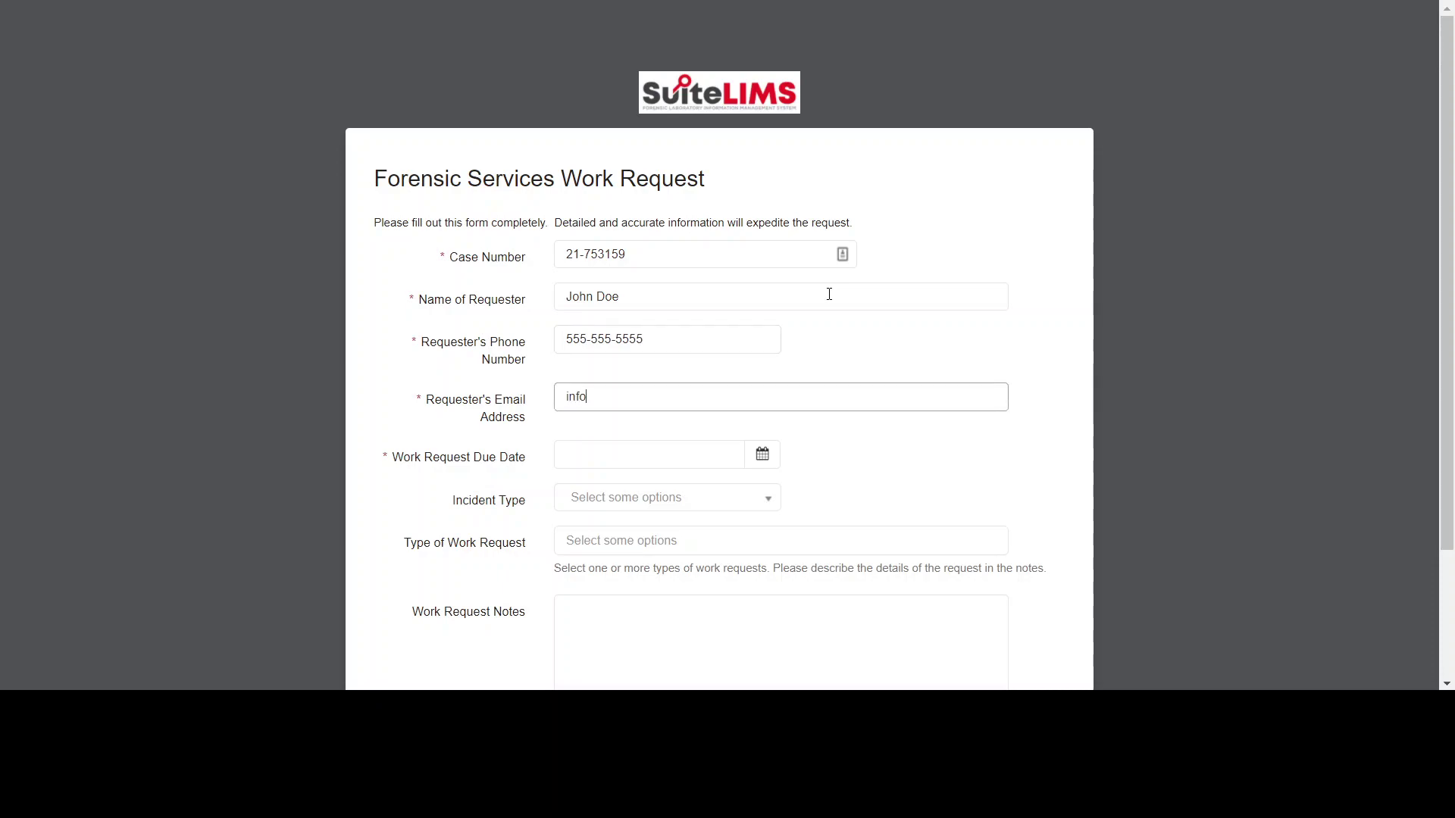
{"action": "key", "text": "Tab"}
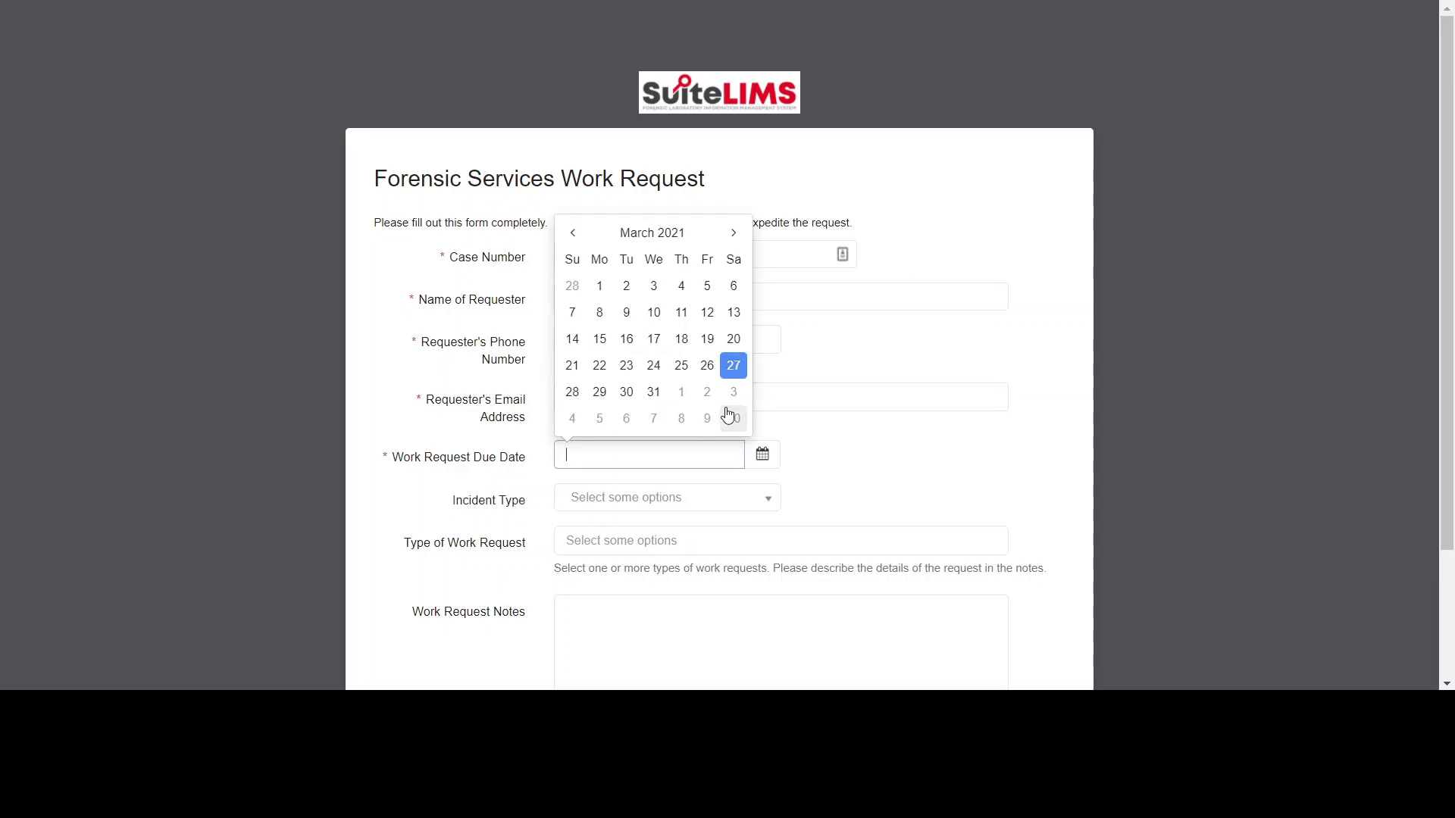
- Set the due date to 2021-04-03 and the incident type to Homicide
{"action": "left_click", "coordinate": [734, 392]}
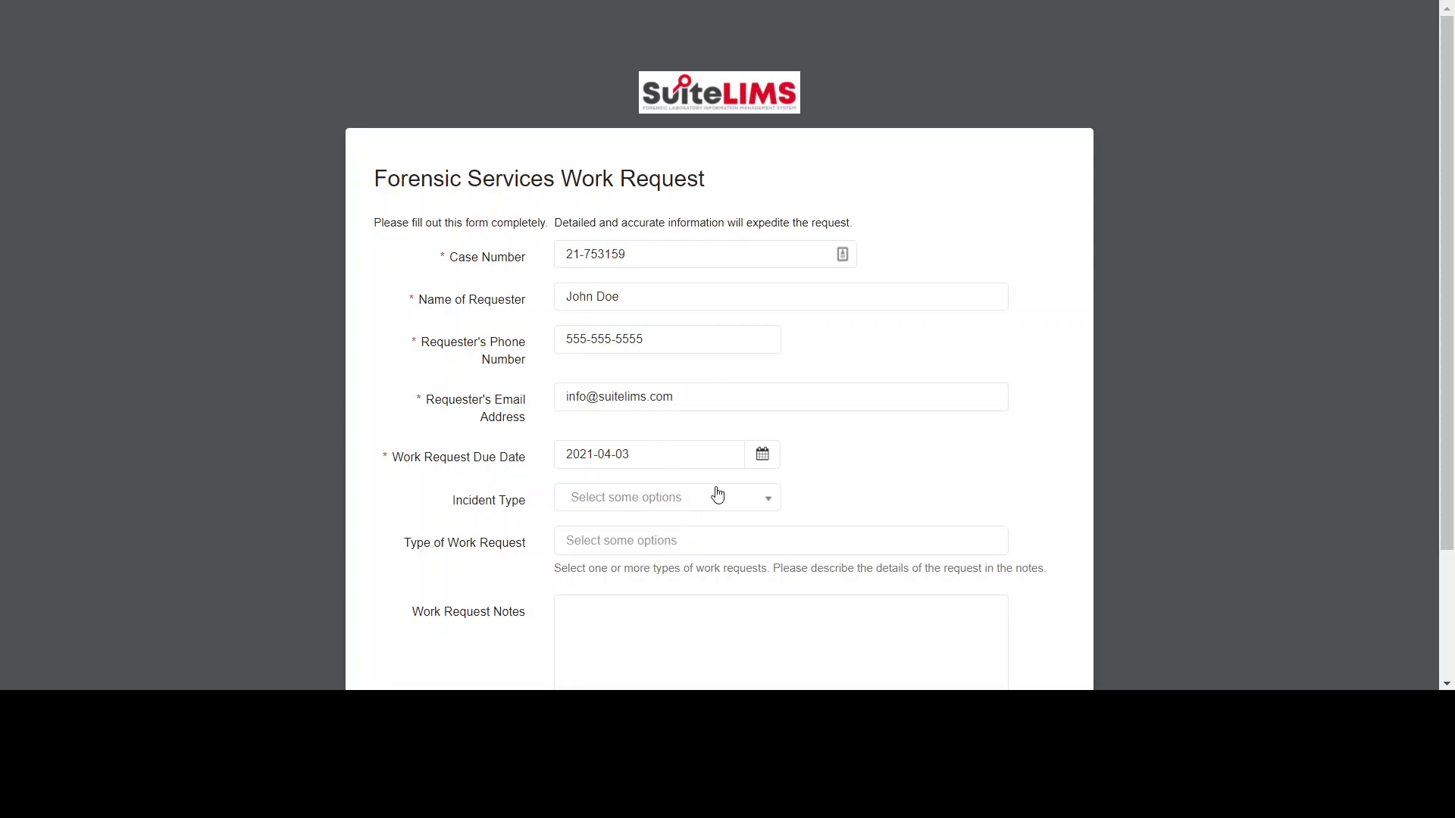
{"action": "scroll", "coordinate": [872, 469], "scroll_direction": "down", "scroll_amount": 1}
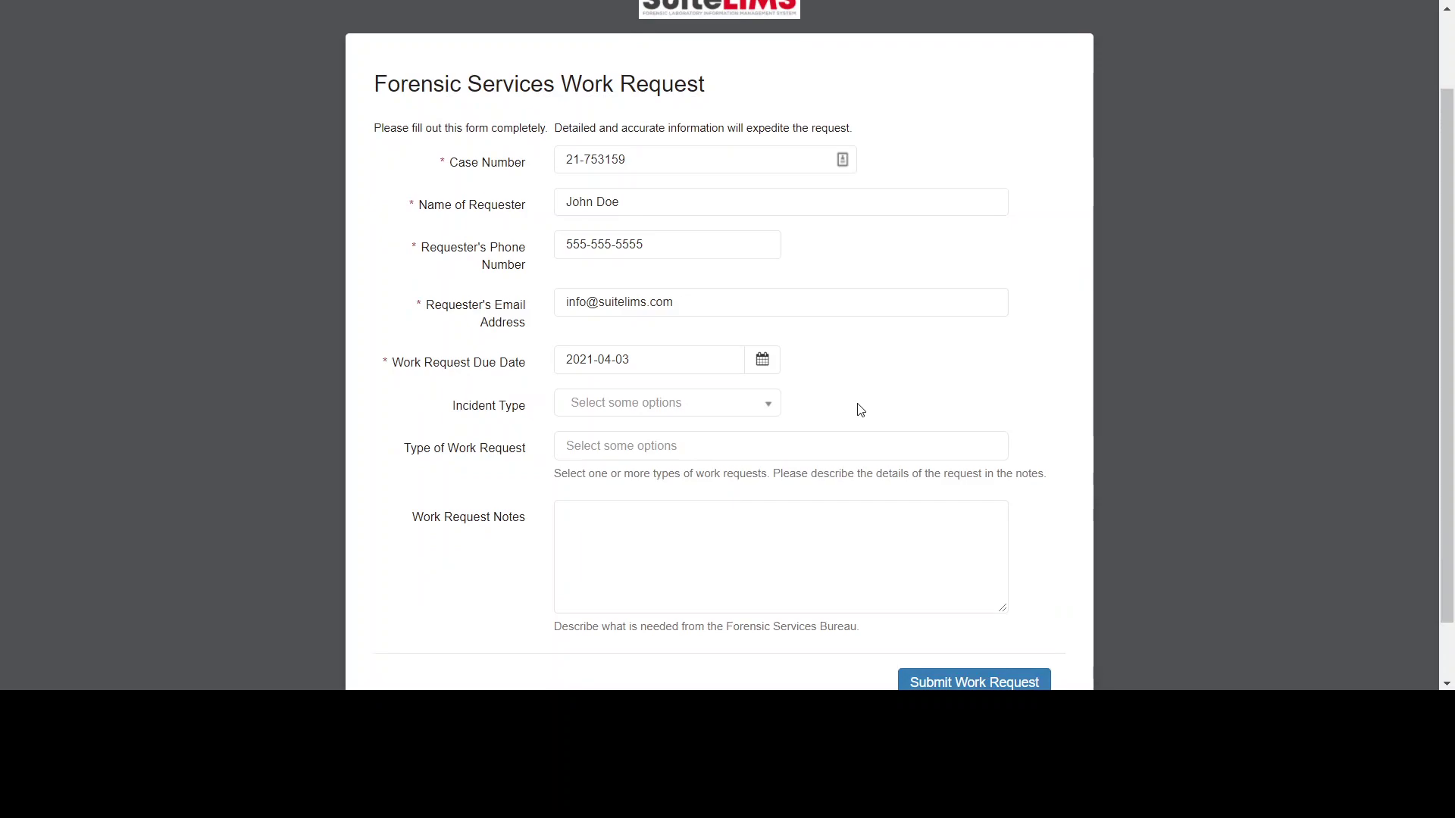
{"action": "left_click", "coordinate": [747, 398]}
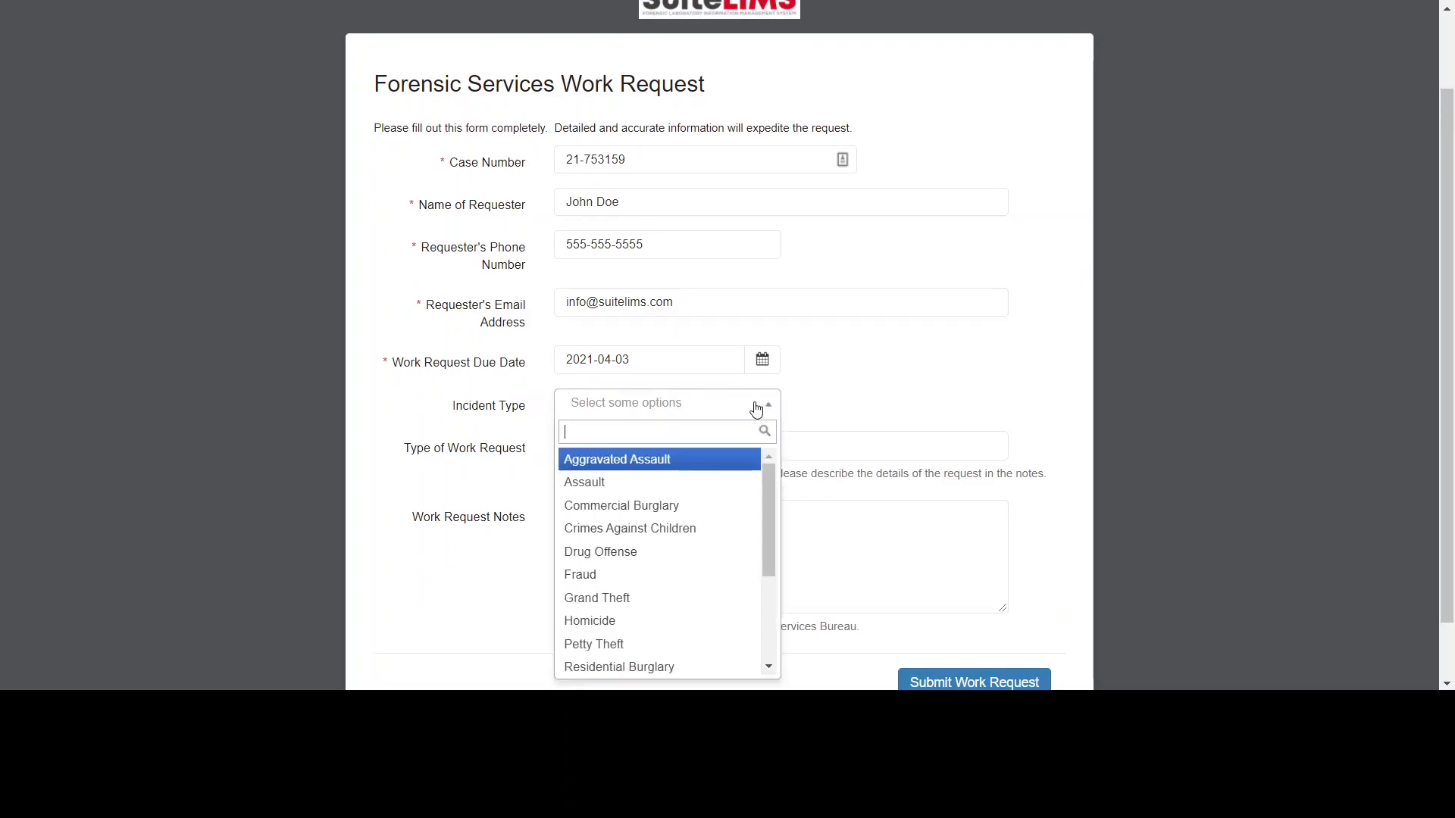
{"action": "left_click", "coordinate": [682, 621]}
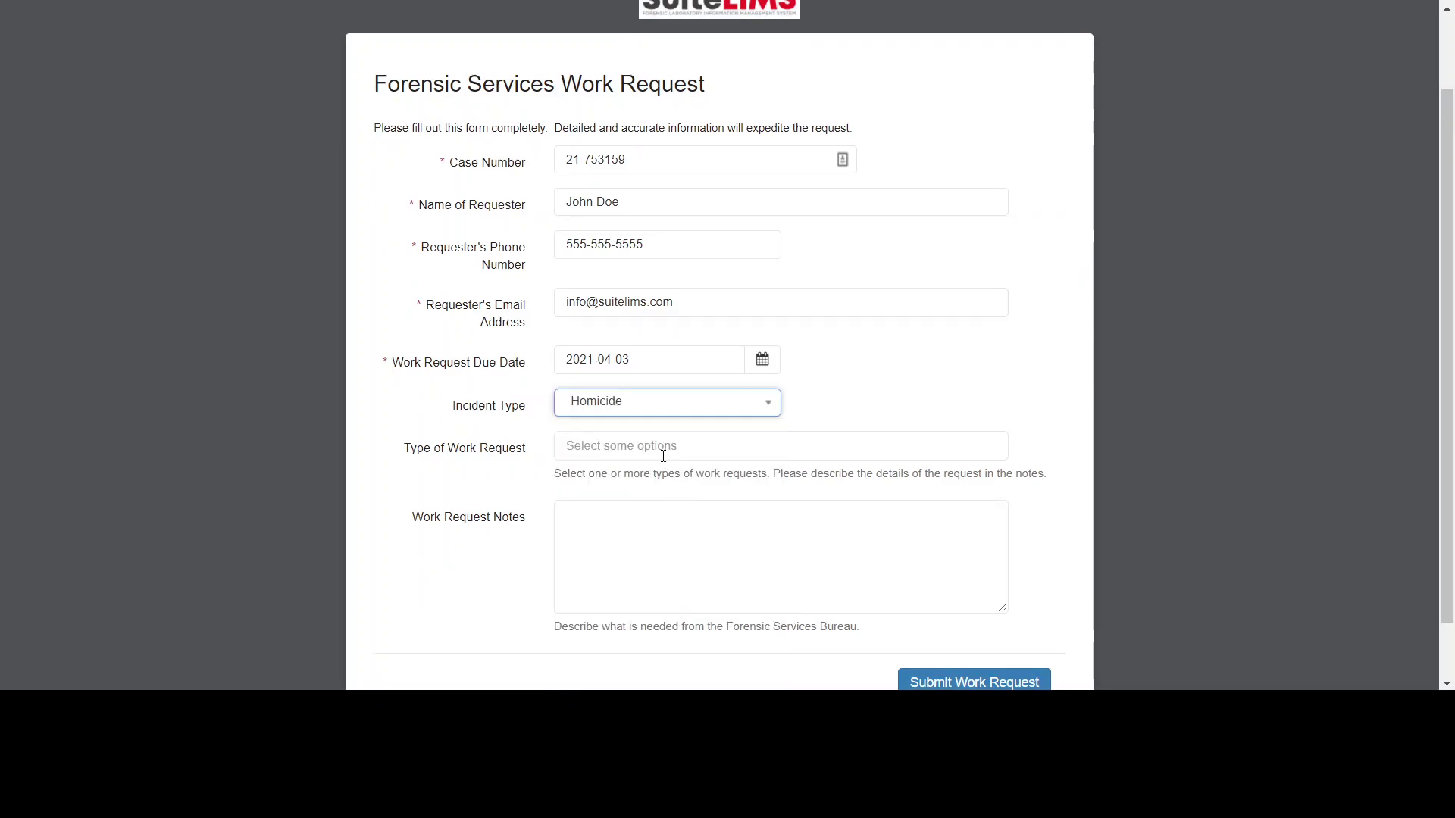
- Add Fingerprint Processing, AFIS Submission, Digital / Multimedia Services and Questioned Documents as work types
{"action": "left_click", "coordinate": [664, 449]}
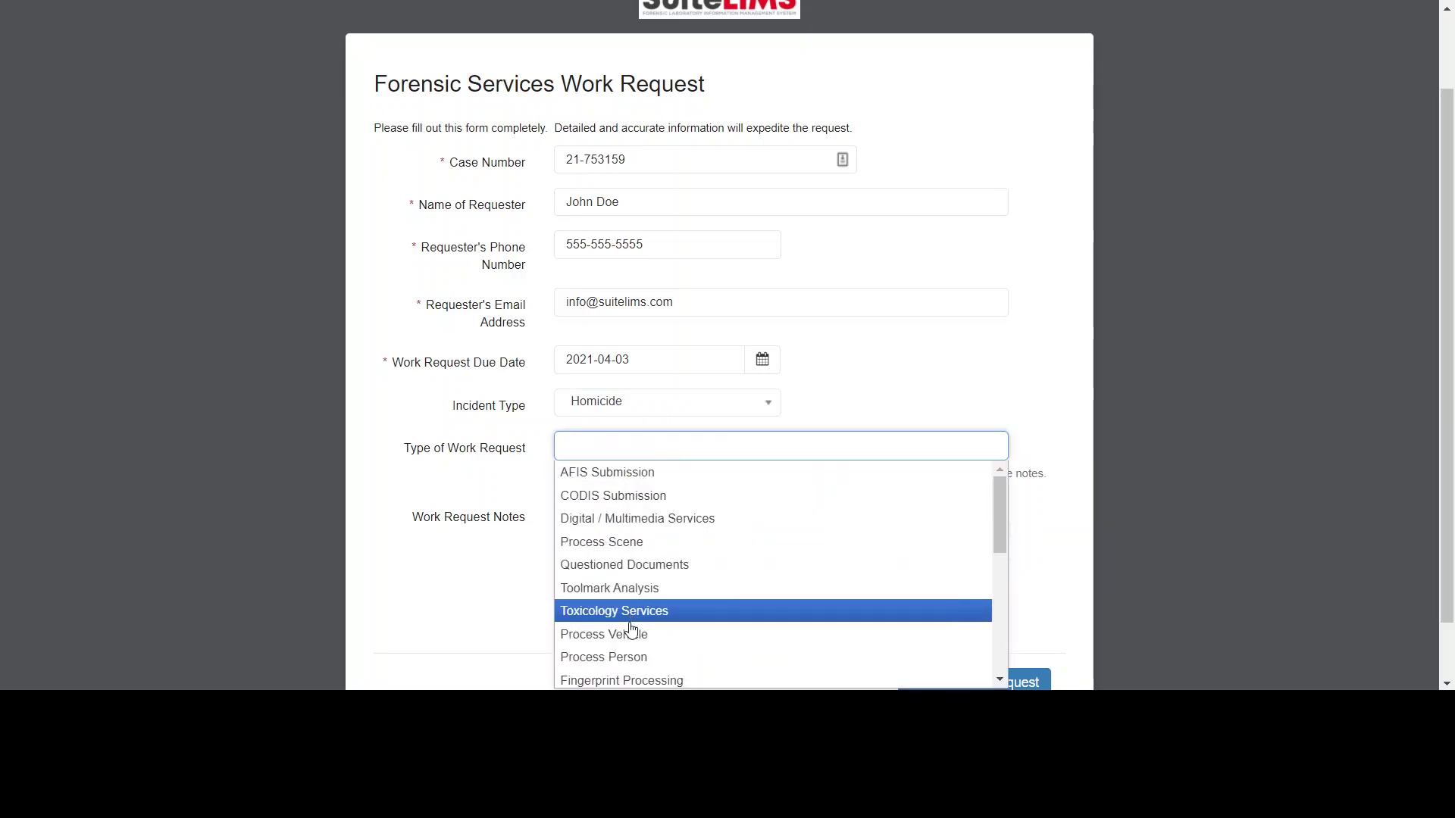
{"action": "left_click", "coordinate": [638, 680]}
{"action": "scroll", "coordinate": [1125, 480], "scroll_direction": "down", "scroll_amount": 1}
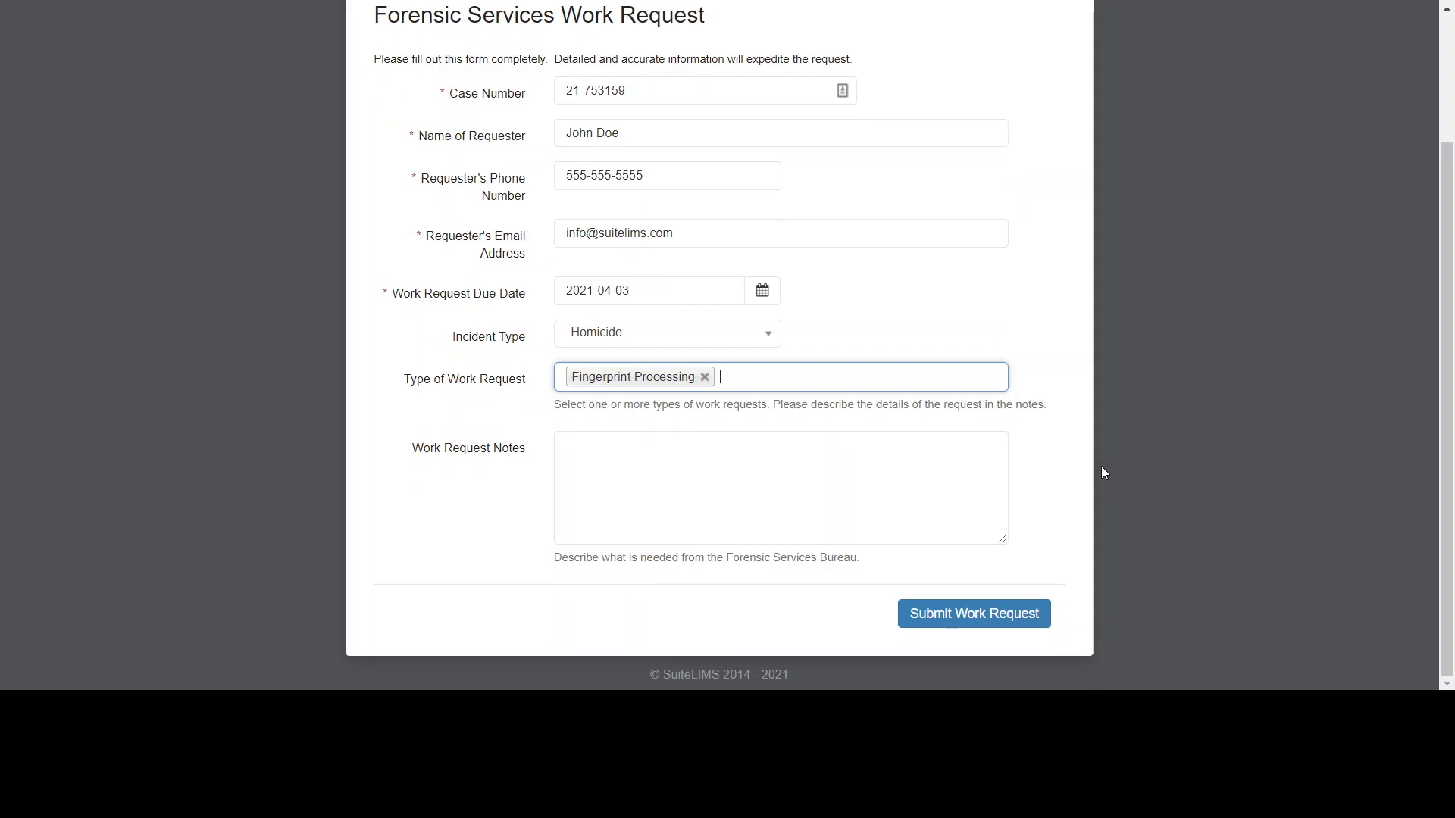
{"action": "left_click", "coordinate": [921, 382]}
{"action": "scroll", "coordinate": [902, 470], "scroll_direction": "down", "scroll_amount": 6}
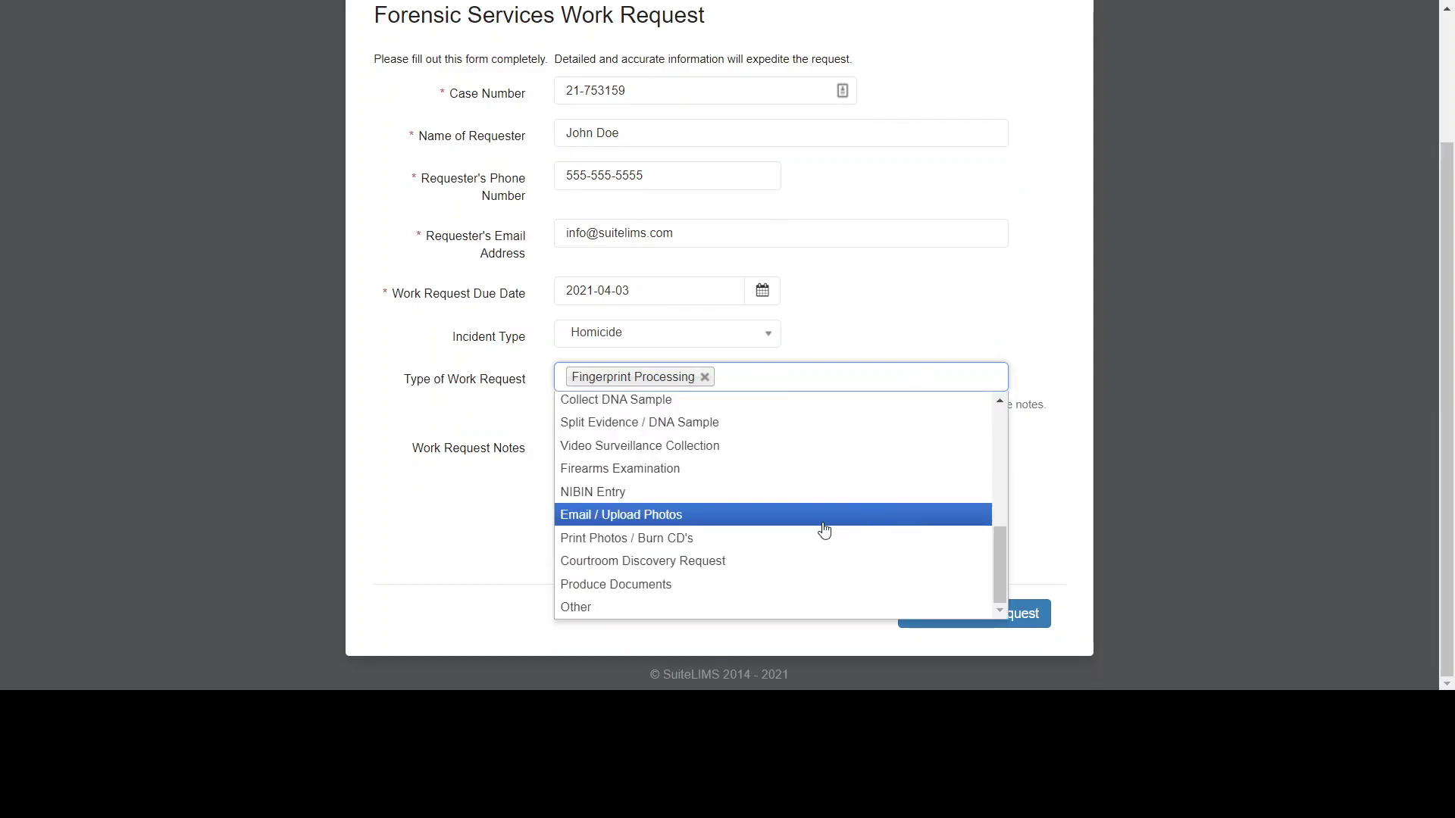
{"action": "scroll", "coordinate": [705, 572], "scroll_direction": "up", "scroll_amount": 3}
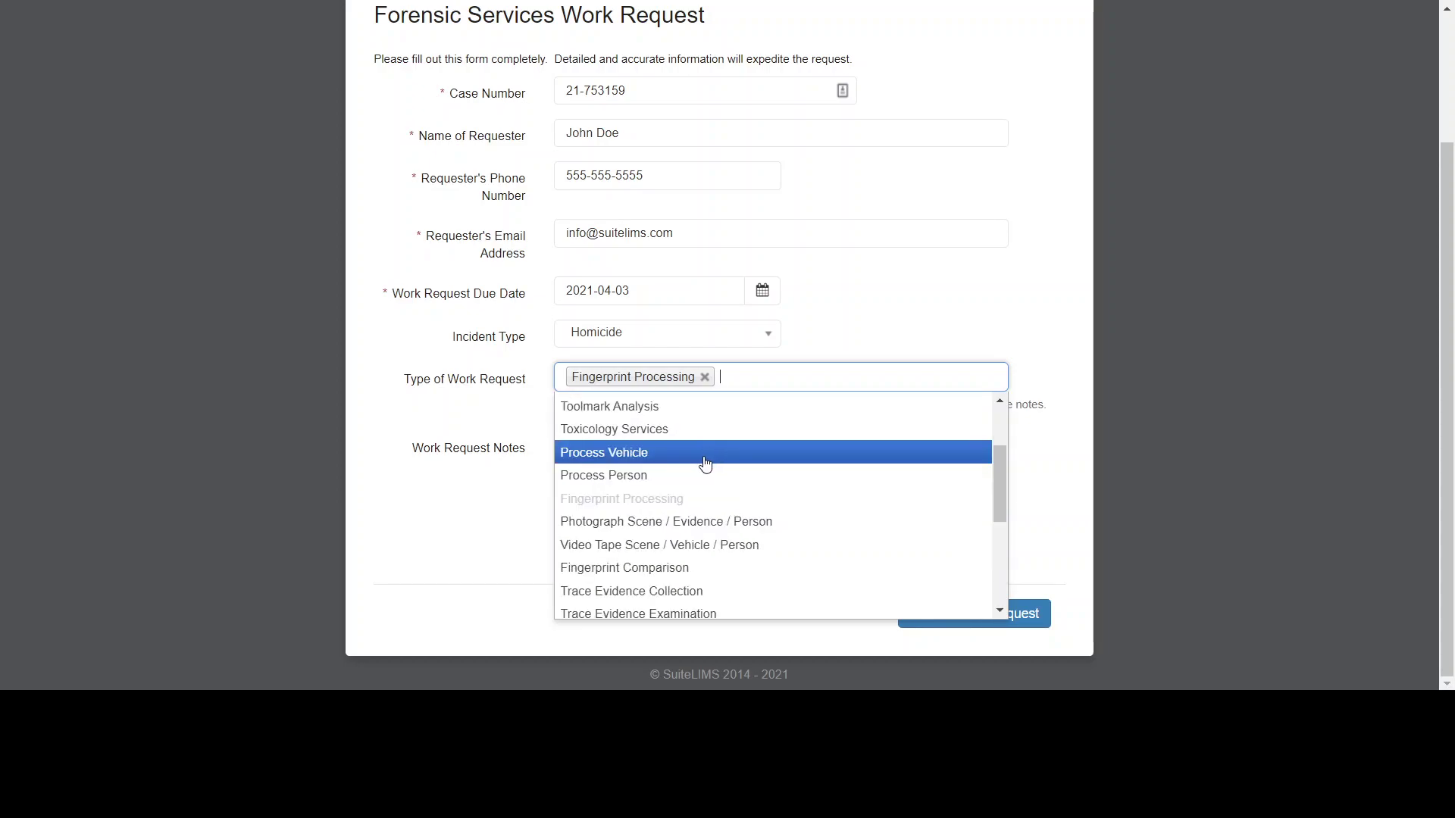
{"action": "scroll", "coordinate": [696, 420], "scroll_direction": "up", "scroll_amount": 2}
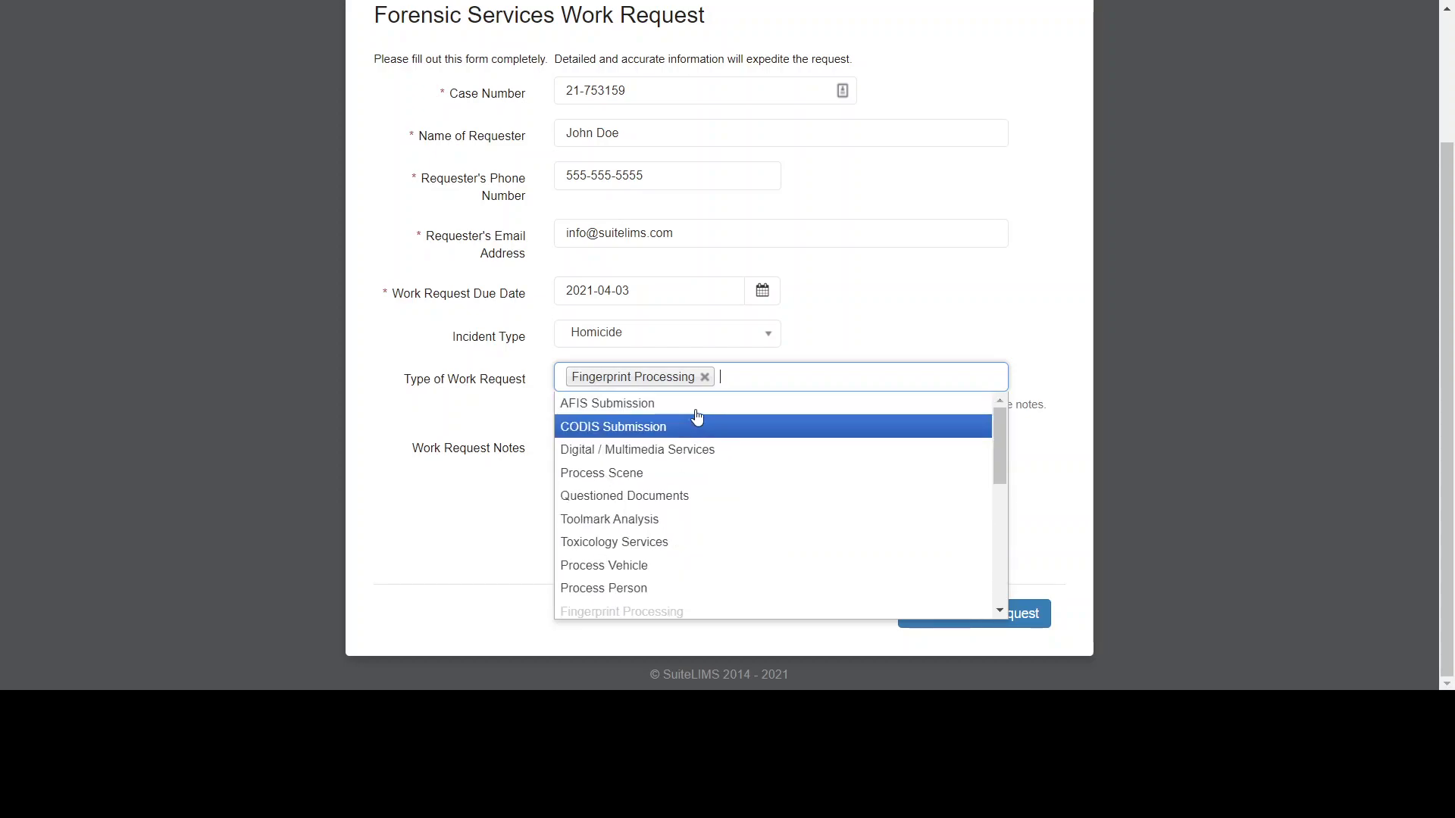
{"action": "left_click", "coordinate": [698, 404]}
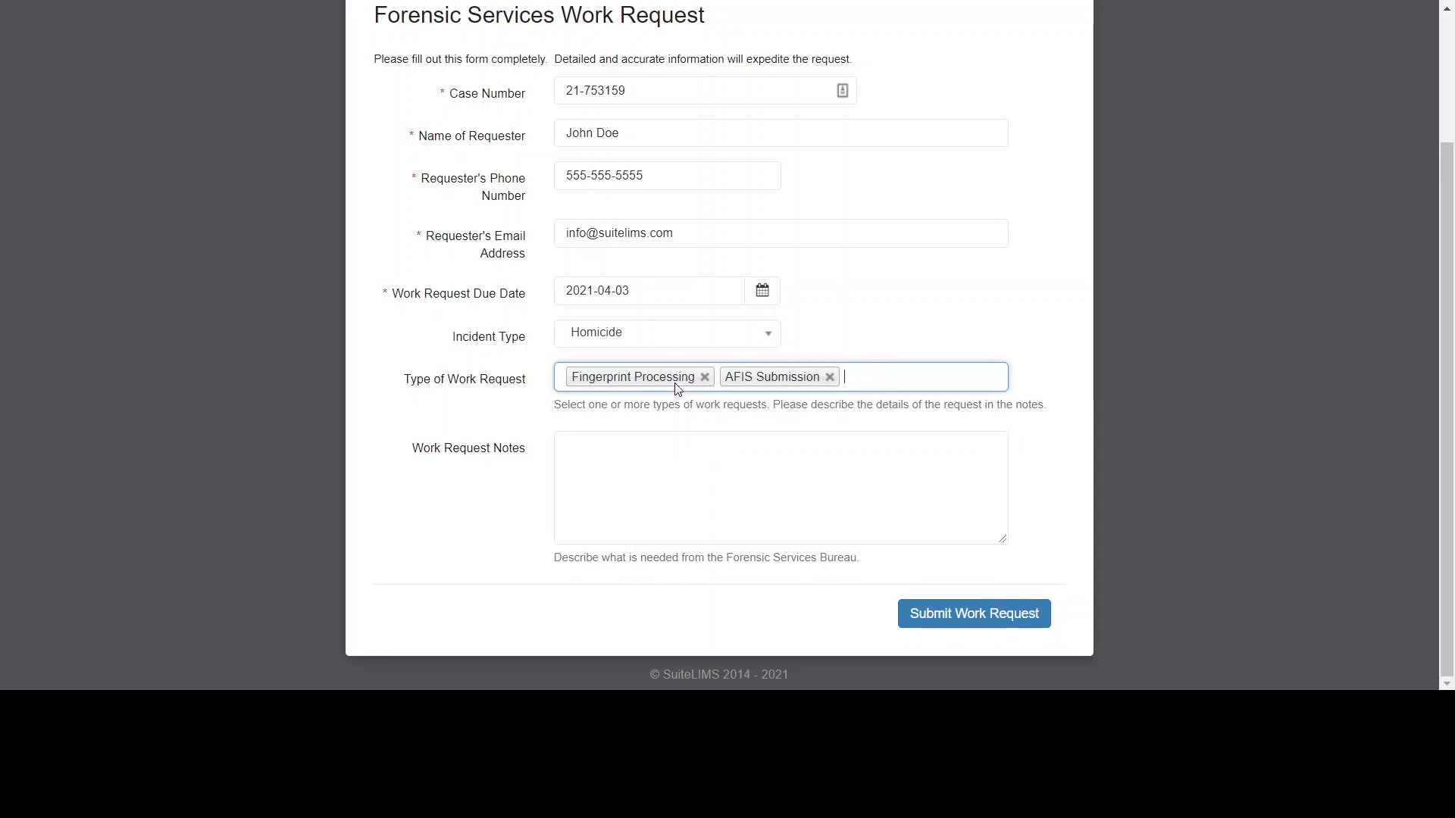
{"action": "left_click", "coordinate": [897, 385]}
{"action": "left_click", "coordinate": [789, 451]}
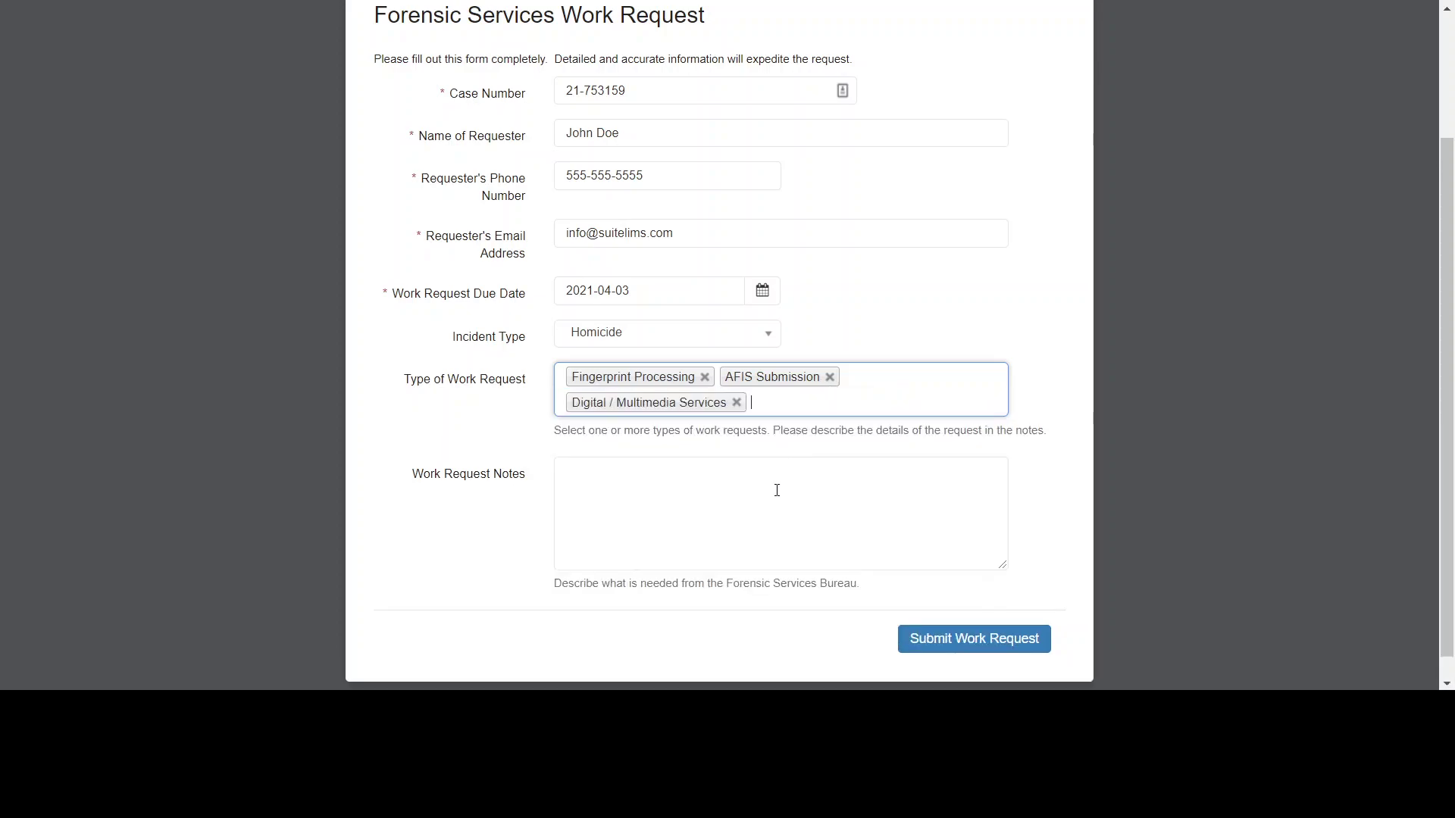
{"action": "left_click", "coordinate": [897, 411]}
{"action": "left_click", "coordinate": [802, 520]}
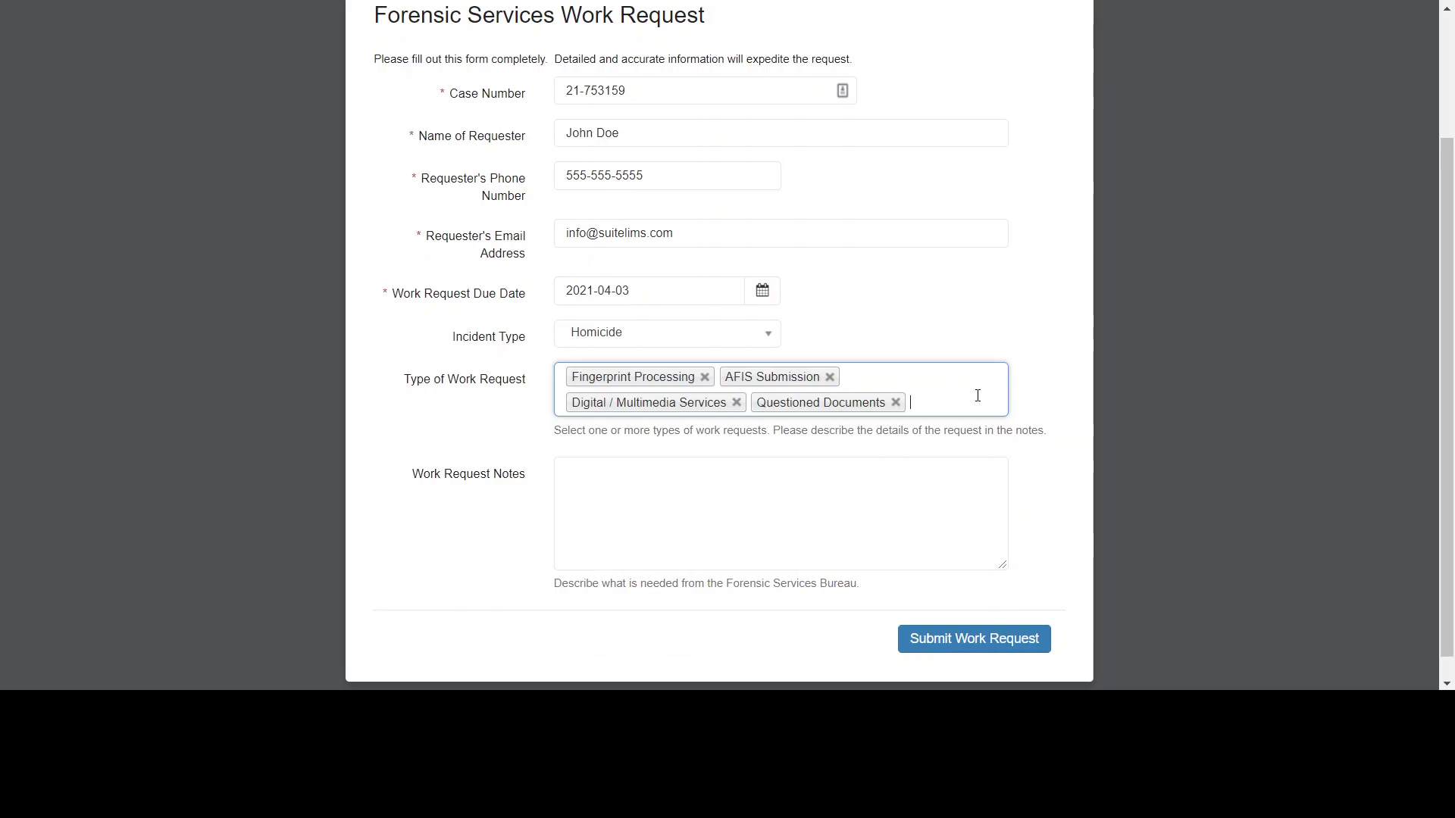
- Remove AFIS Submission, Digital / Multimedia Services and Questioned Documents, keeping only Fingerprint Processing
{"action": "left_click", "coordinate": [831, 378]}
{"action": "left_click", "coordinate": [885, 377]}
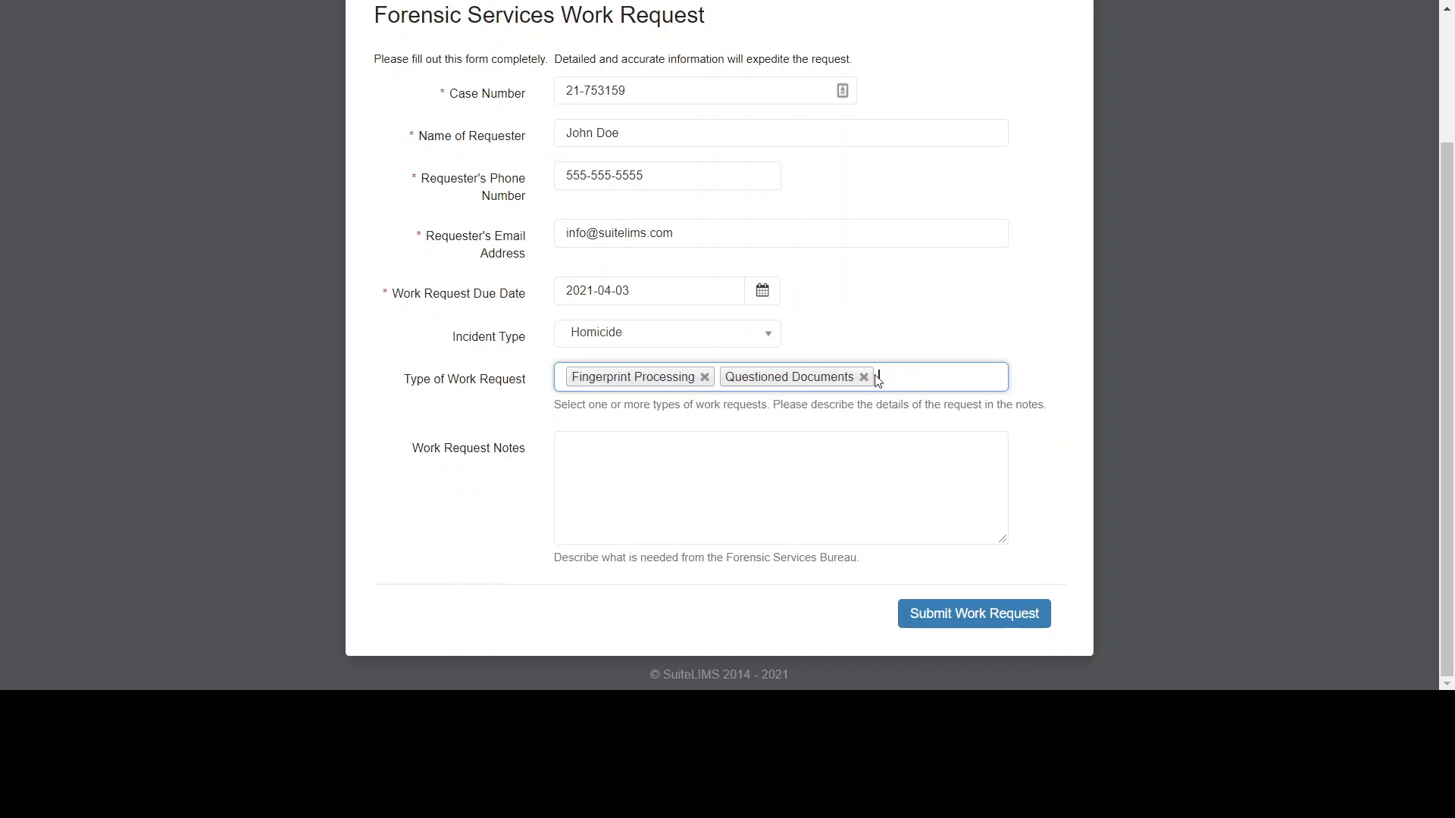
{"action": "left_click", "coordinate": [863, 376]}
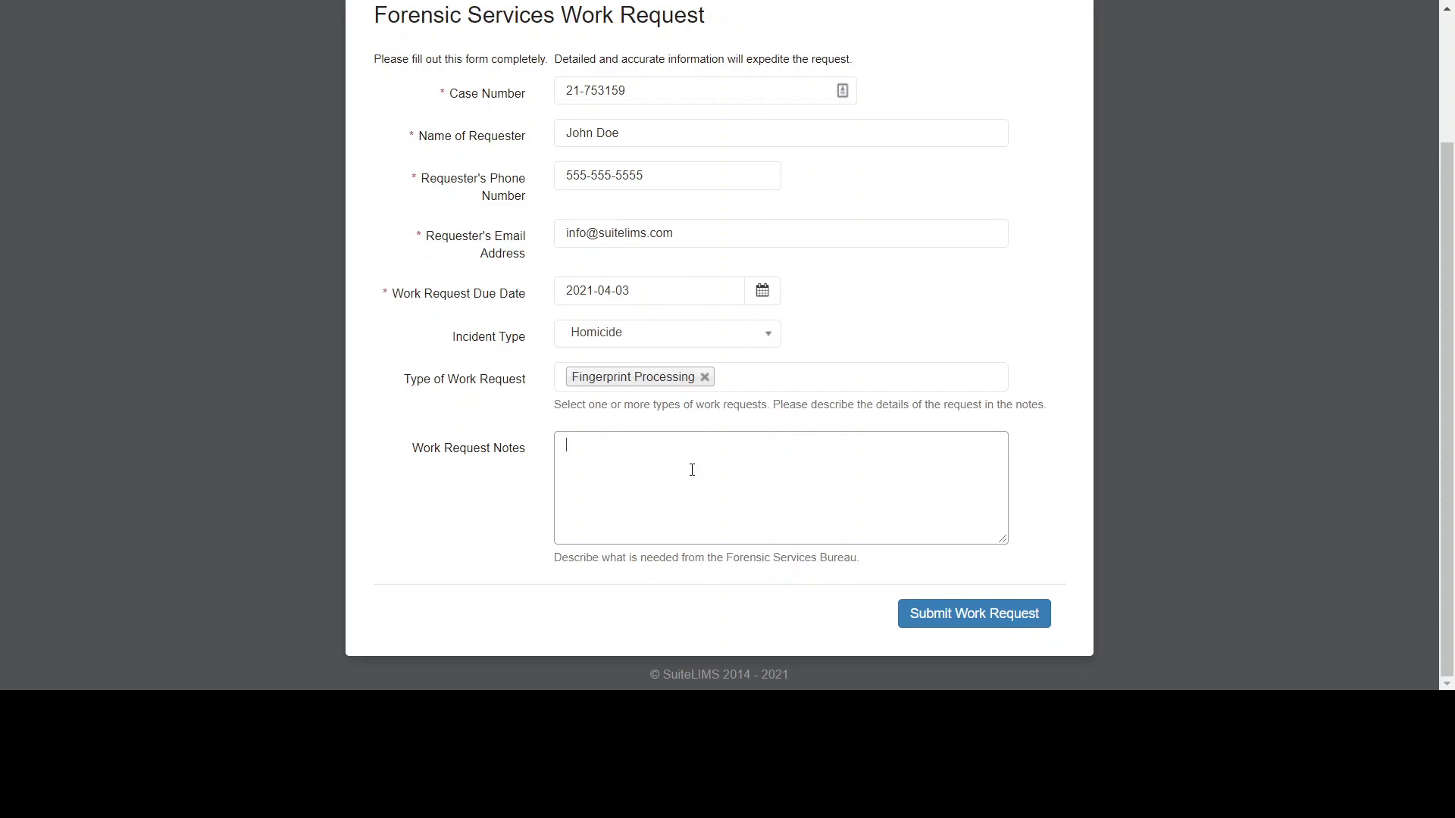
- Write 'Please fingerprint the murder weapon. It's property item #1.' in Work Request Notes, fixing a typo
{"action": "type", "text": "Please fingerprint the murder weapon.  It's it"}
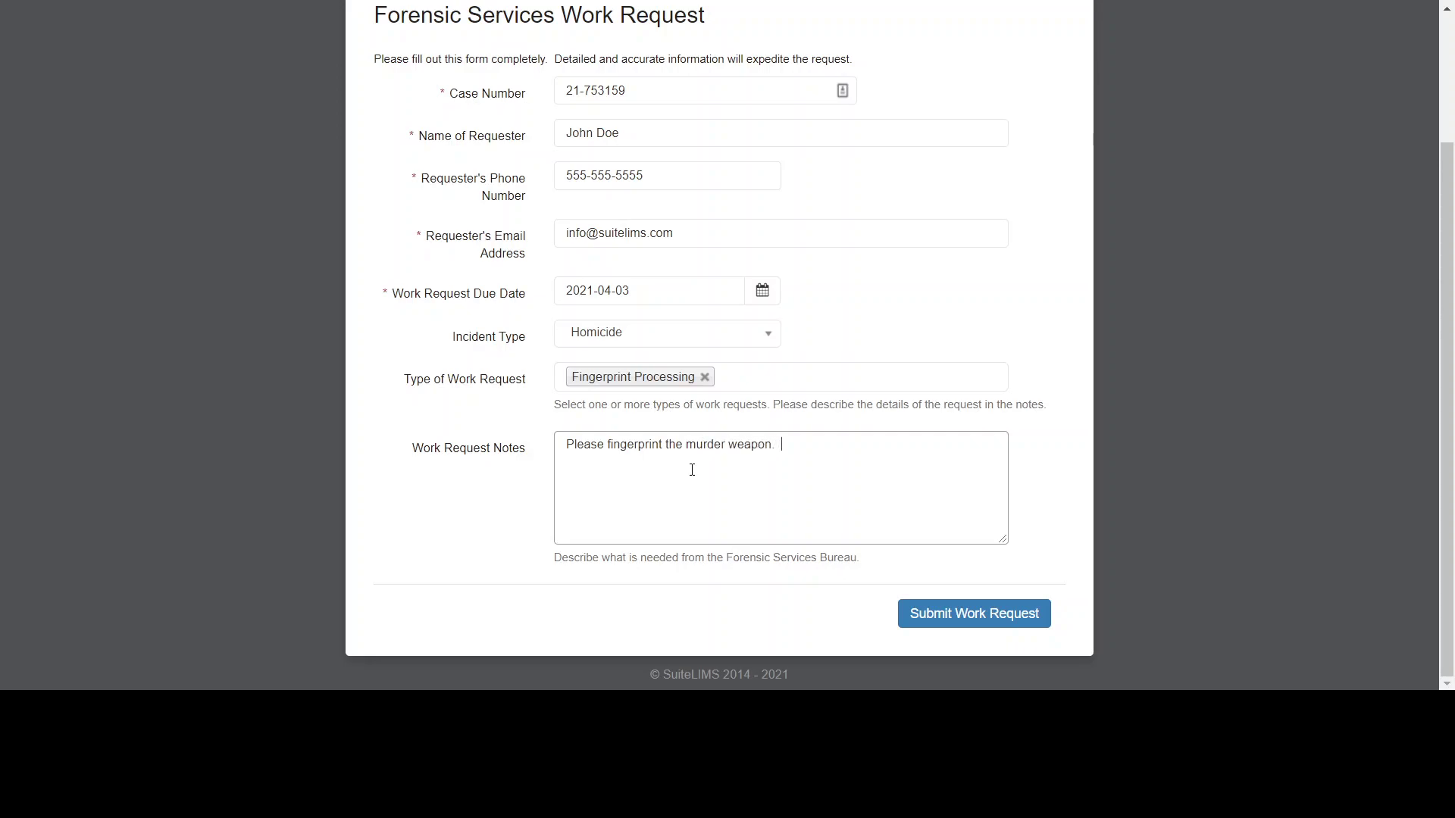
{"action": "key", "text": "BackSpace"}
{"action": "key", "text": "BackSpace"}
{"action": "type", "text": "property item #1."}
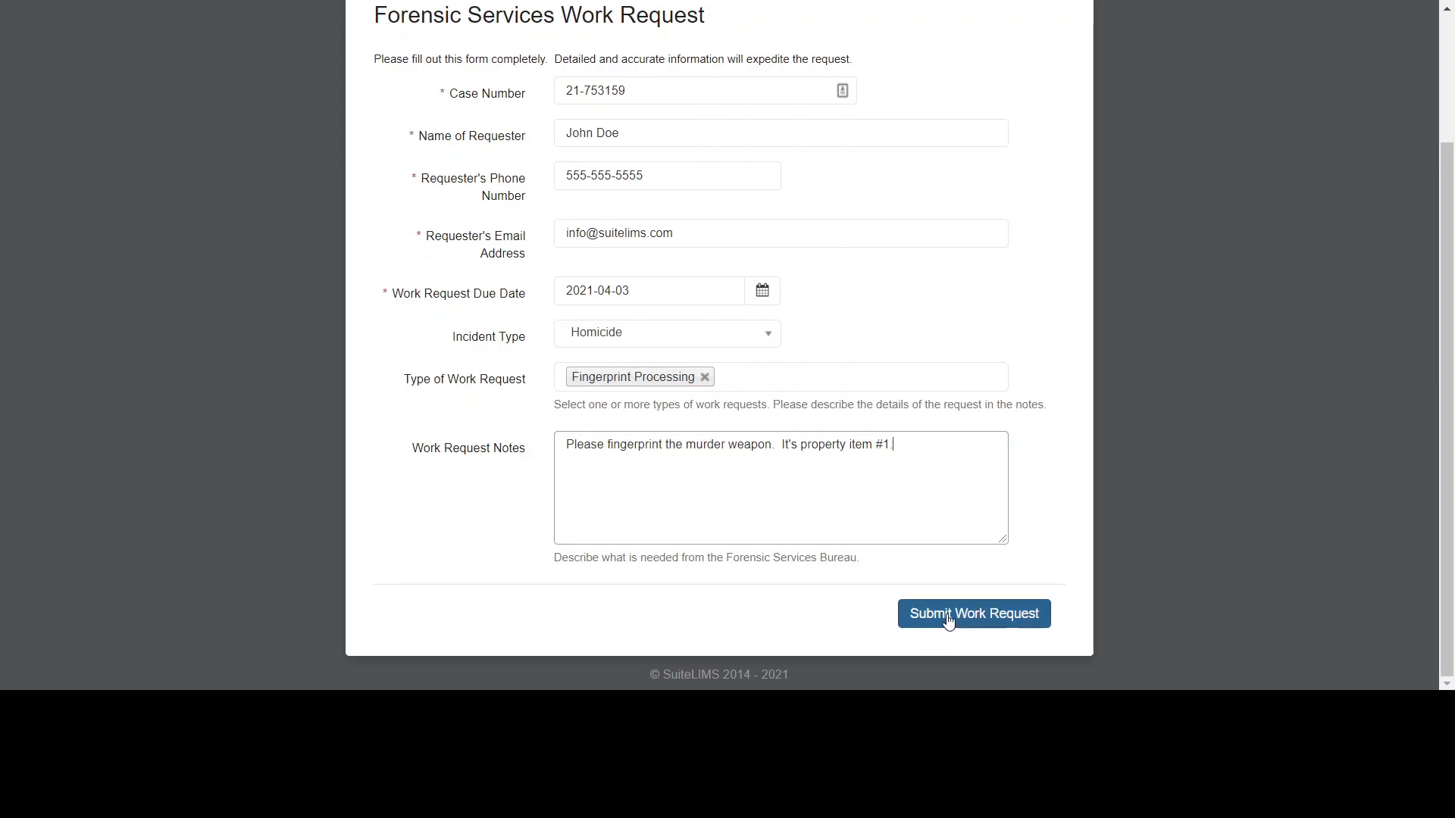
{"action": "scroll", "coordinate": [770, 589], "scroll_direction": "up", "scroll_amount": 1}
{"action": "scroll", "coordinate": [770, 589], "scroll_direction": "up", "scroll_amount": 1}
{"action": "scroll", "coordinate": [957, 412], "scroll_direction": "down", "scroll_amount": 1}
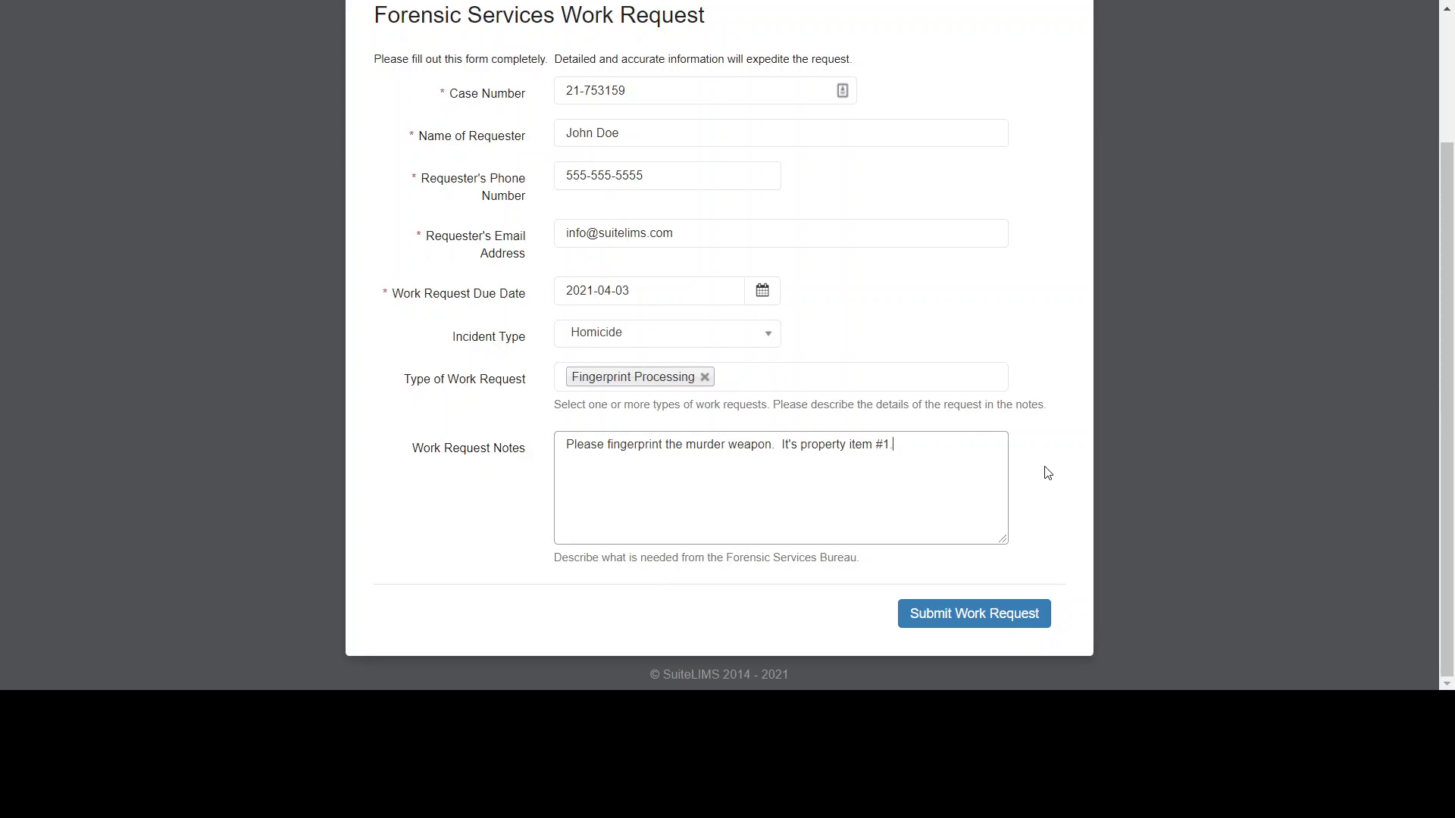
- Submit the public work request form, which receives System ID 36
{"action": "left_click", "coordinate": [989, 621]}
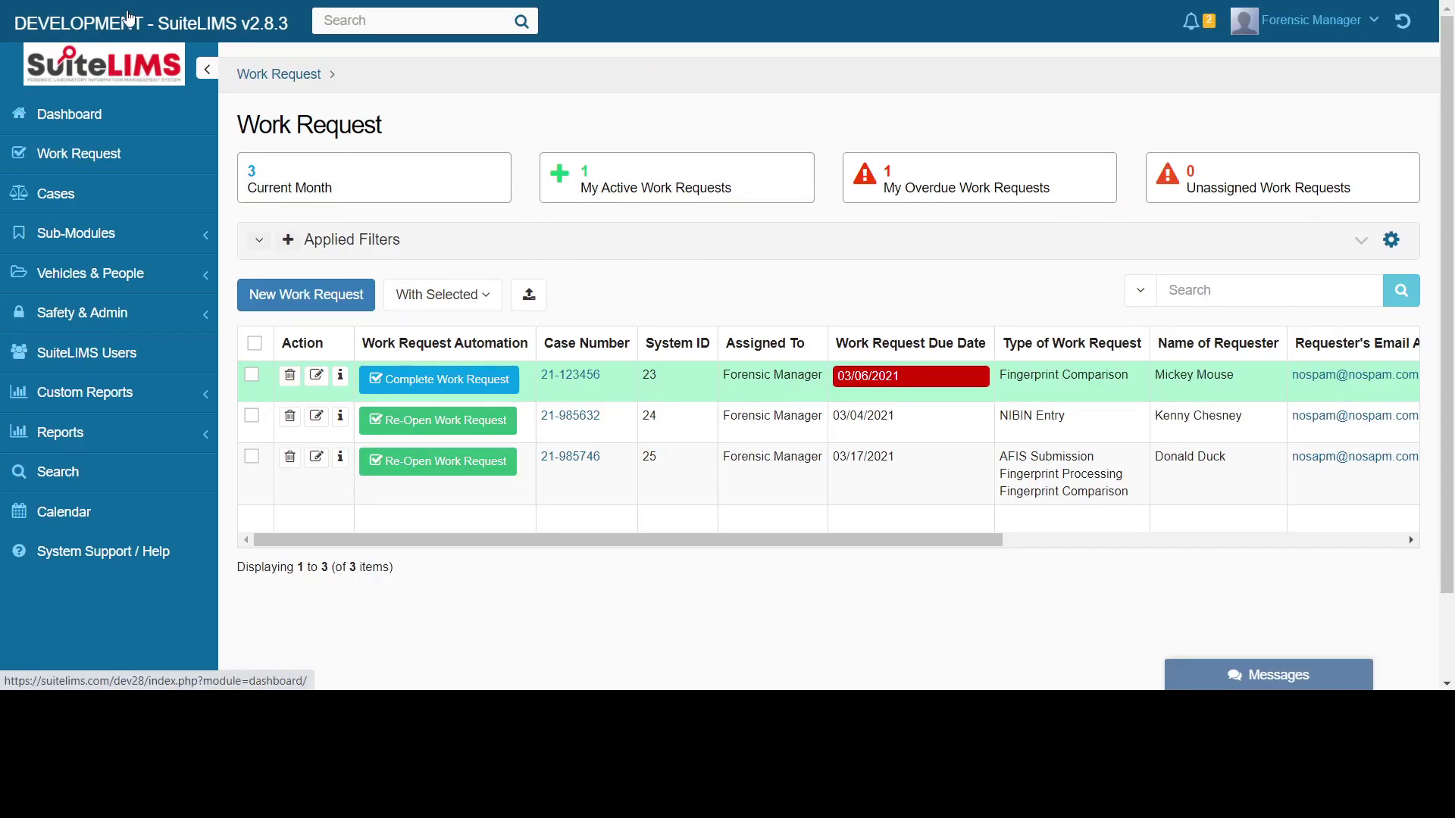
- Reload the list, filter to unassigned requests, and open 21-753159 for editing
{"action": "left_click", "coordinate": [128, 68]}
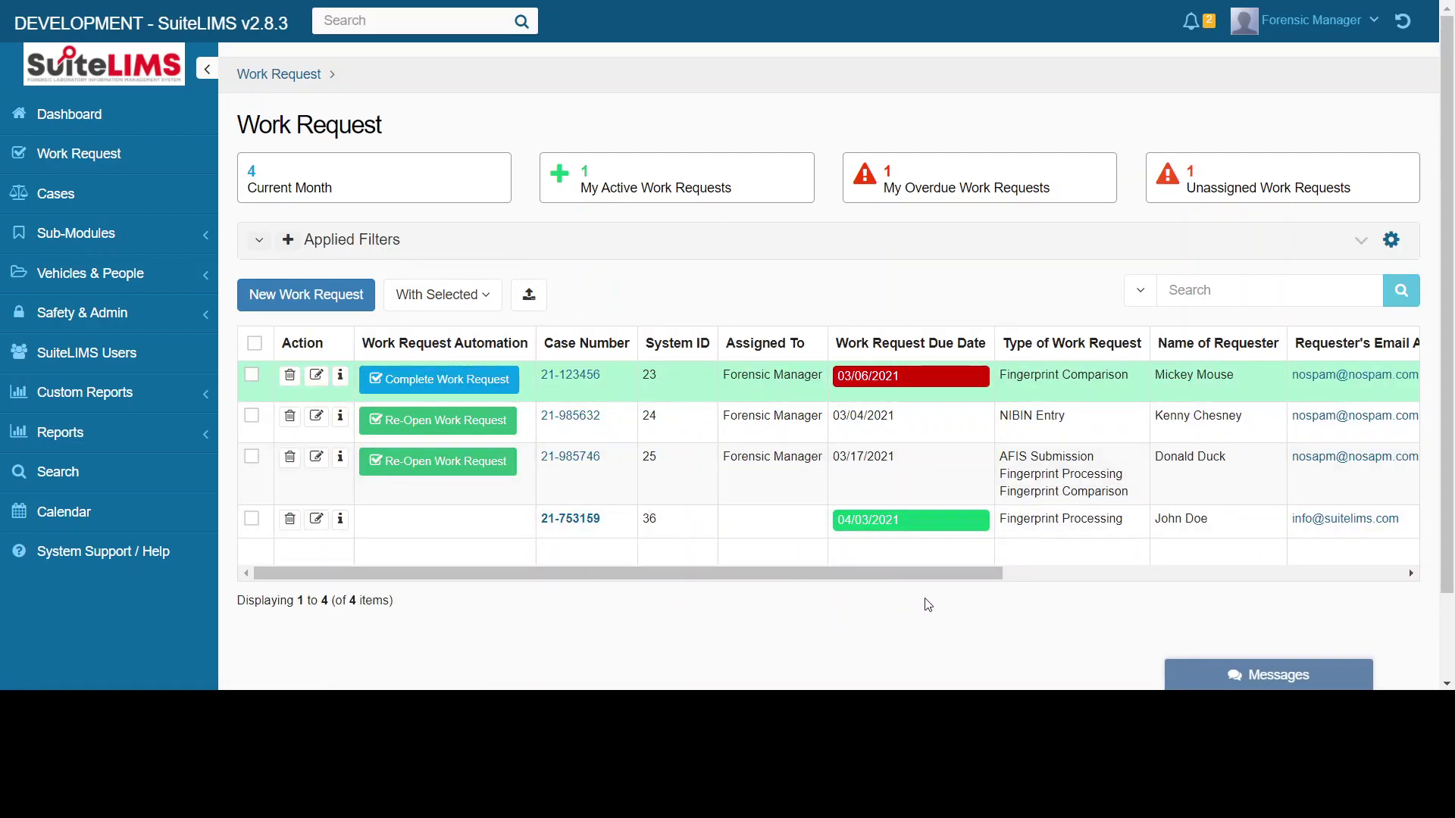
{"action": "scroll", "coordinate": [991, 634], "scroll_direction": "down", "scroll_amount": 2}
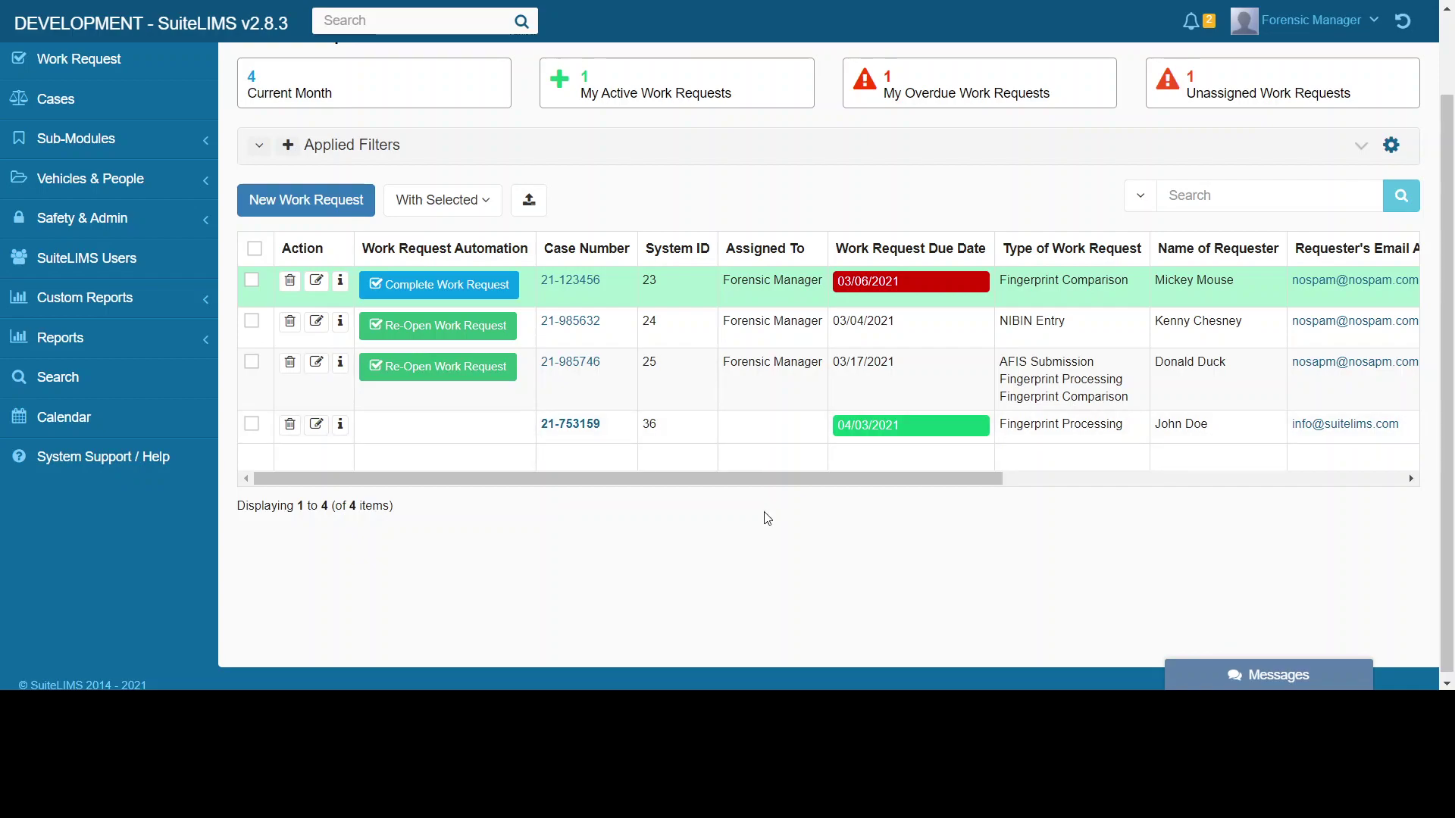
{"action": "scroll", "coordinate": [767, 519], "scroll_direction": "up", "scroll_amount": 2}
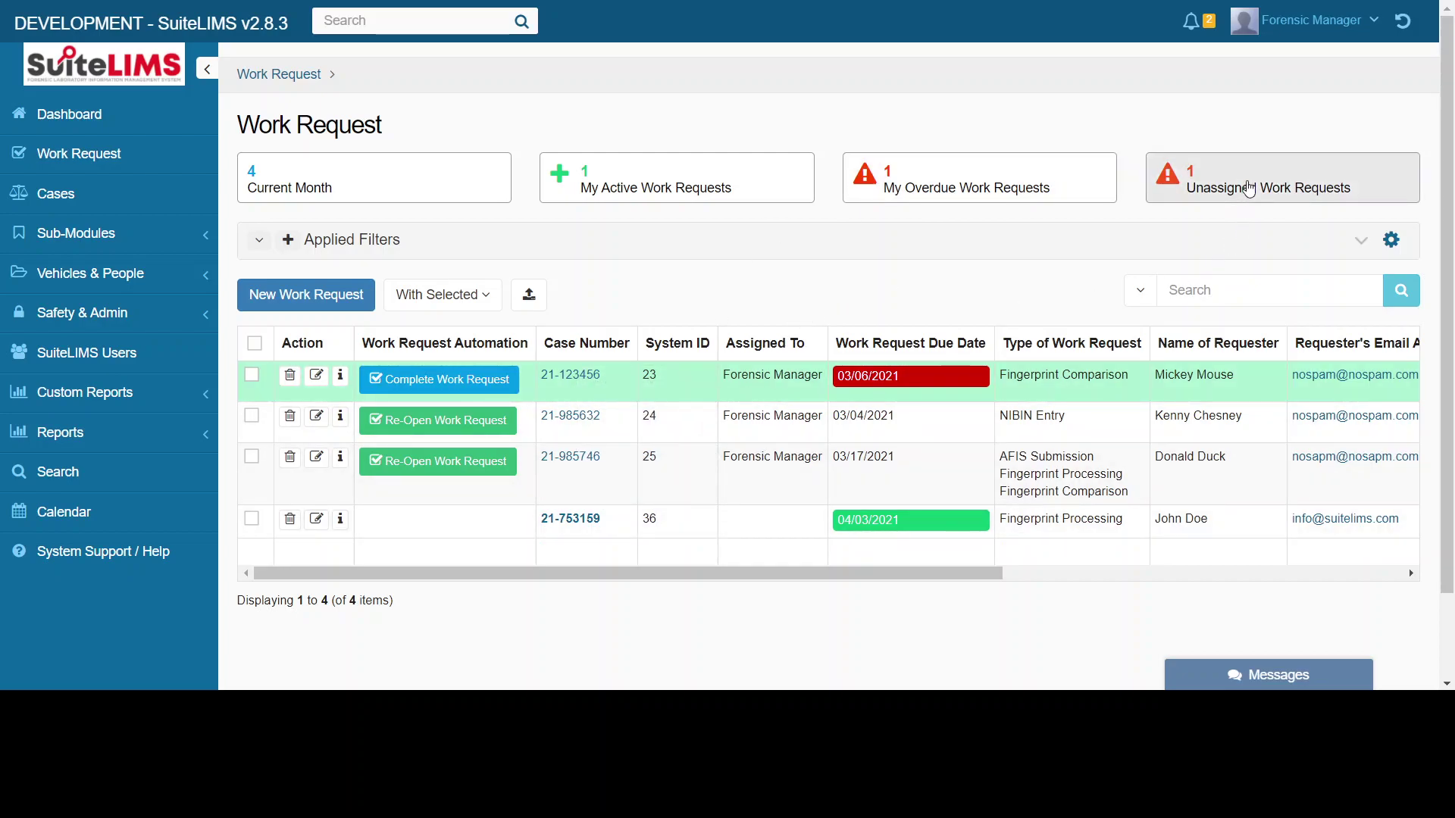
{"action": "left_click", "coordinate": [1249, 190]}
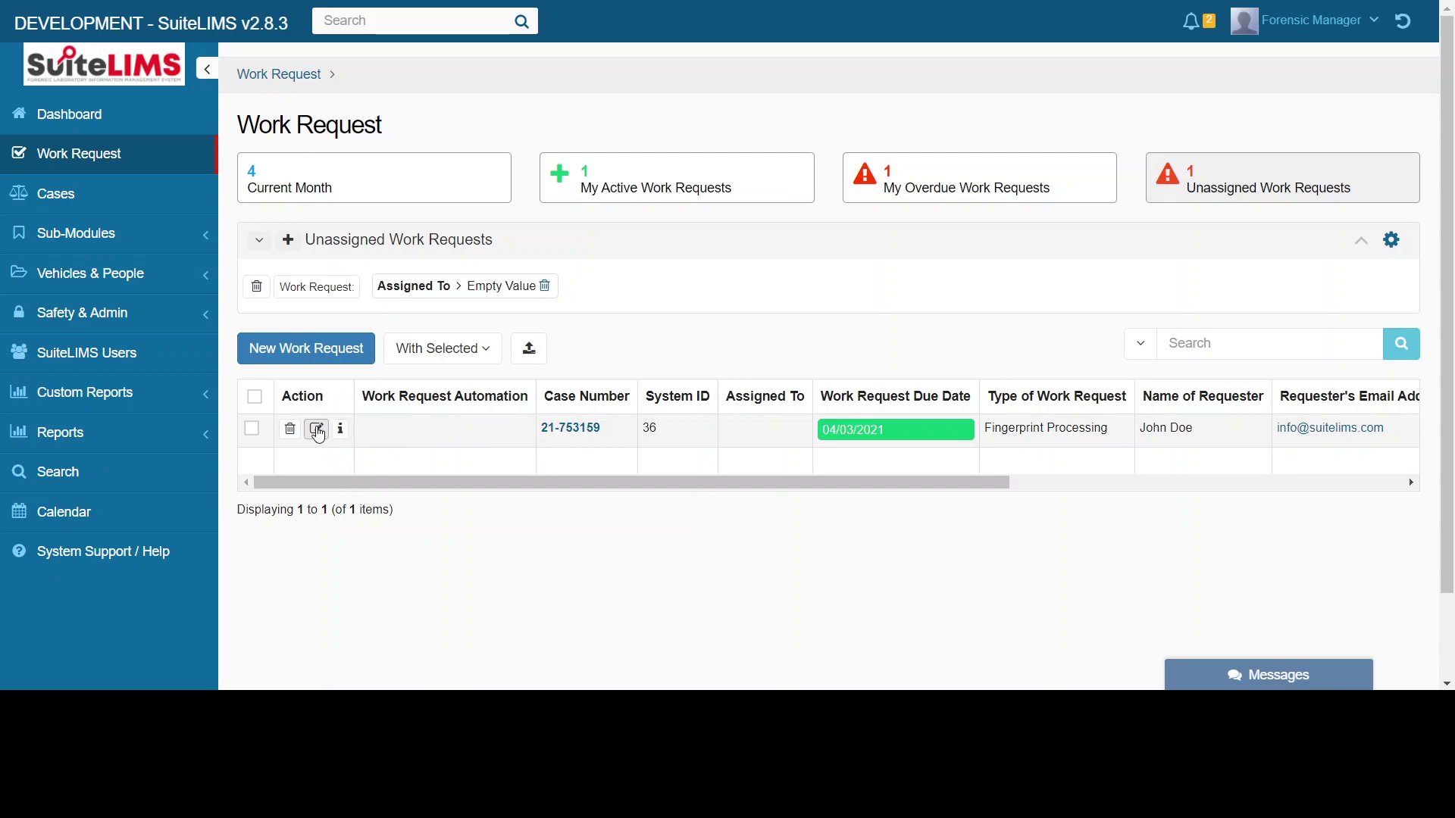
{"action": "left_click", "coordinate": [317, 431]}
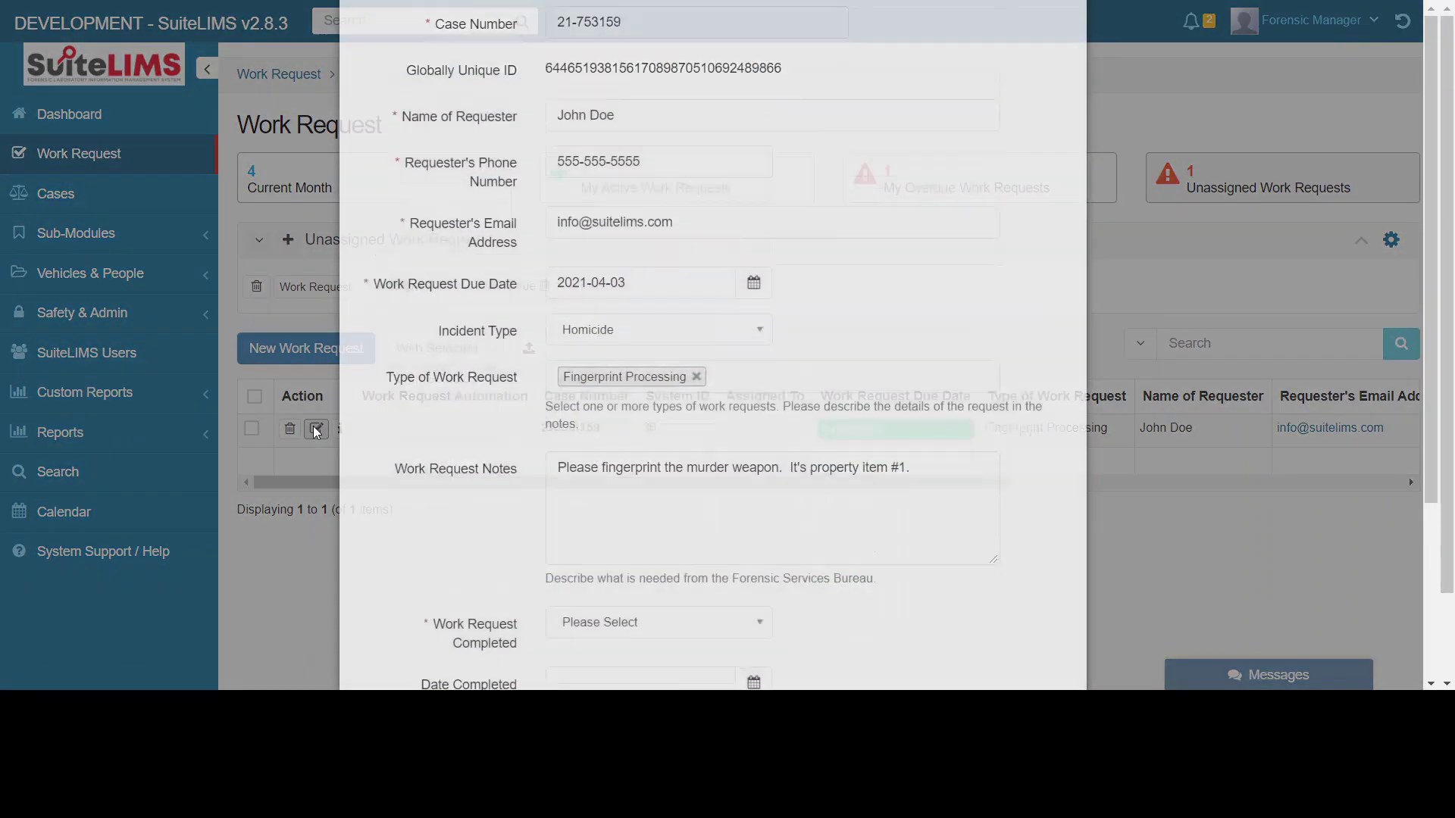
- Mark the work as not completed and assign the request to Forensic Manager
{"action": "scroll", "coordinate": [1032, 416], "scroll_direction": "down", "scroll_amount": 1}
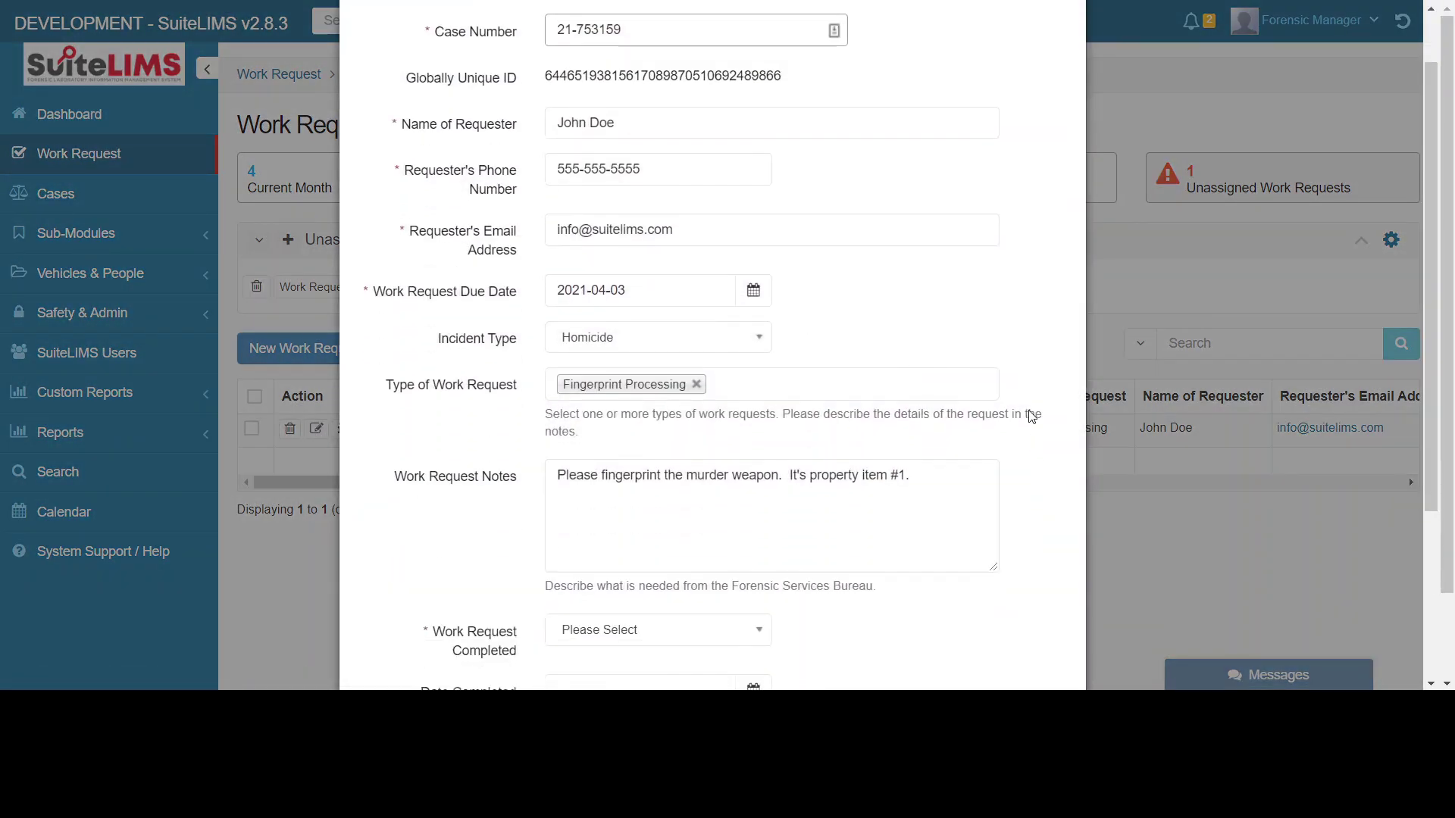
{"action": "scroll", "coordinate": [1023, 421], "scroll_direction": "down", "scroll_amount": 3}
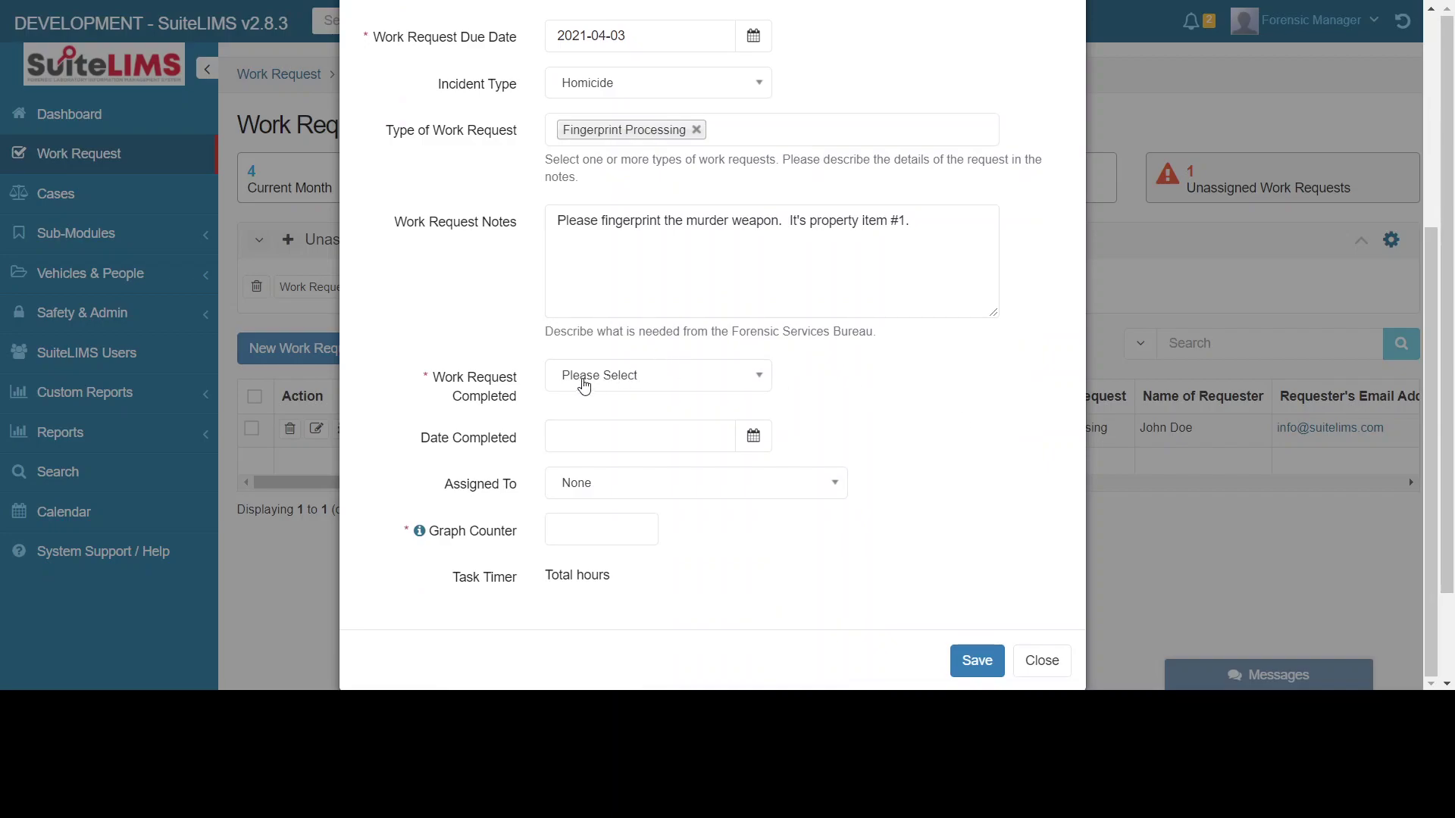
{"action": "left_click", "coordinate": [590, 380]}
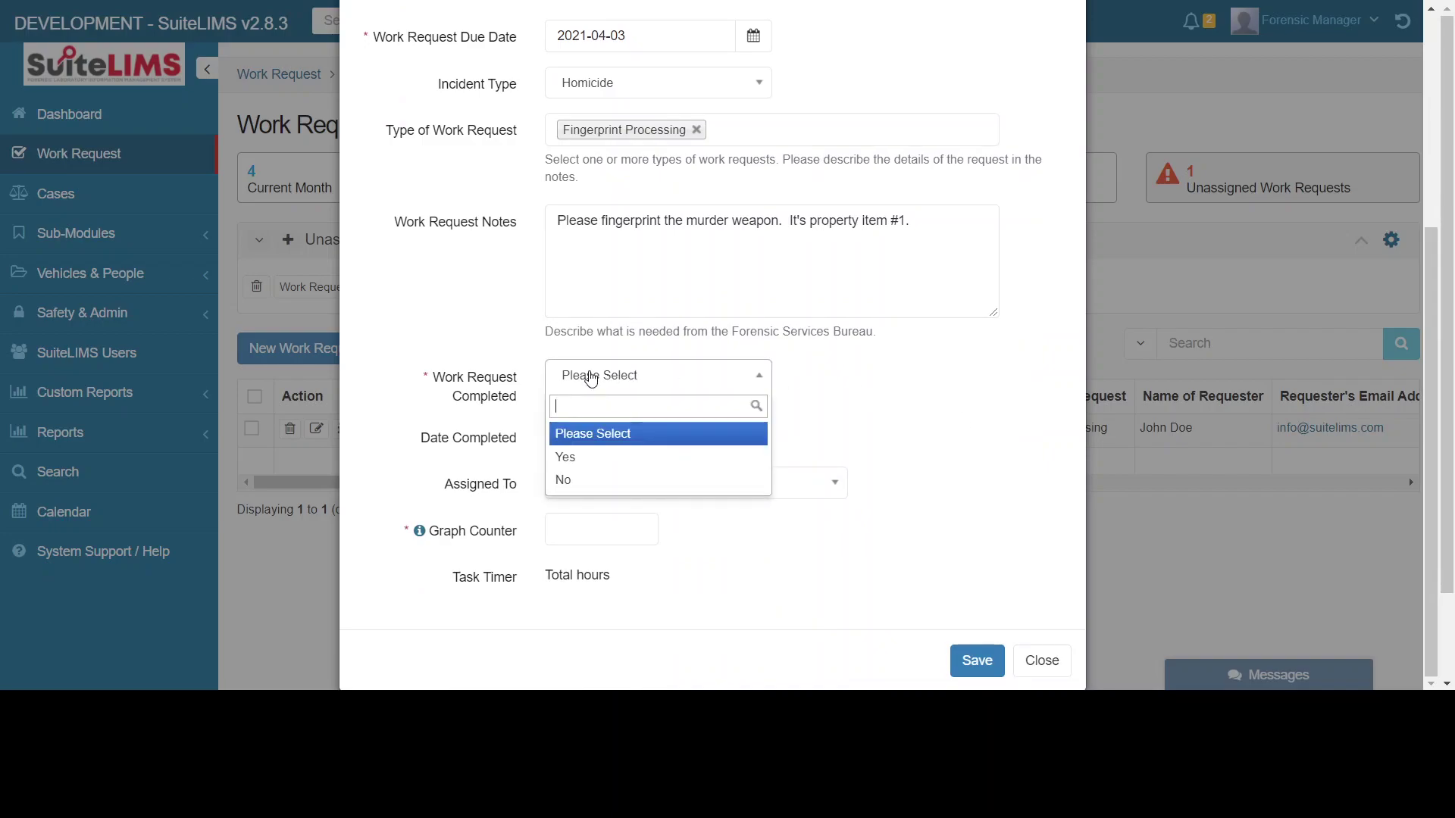
{"action": "left_click", "coordinate": [570, 480]}
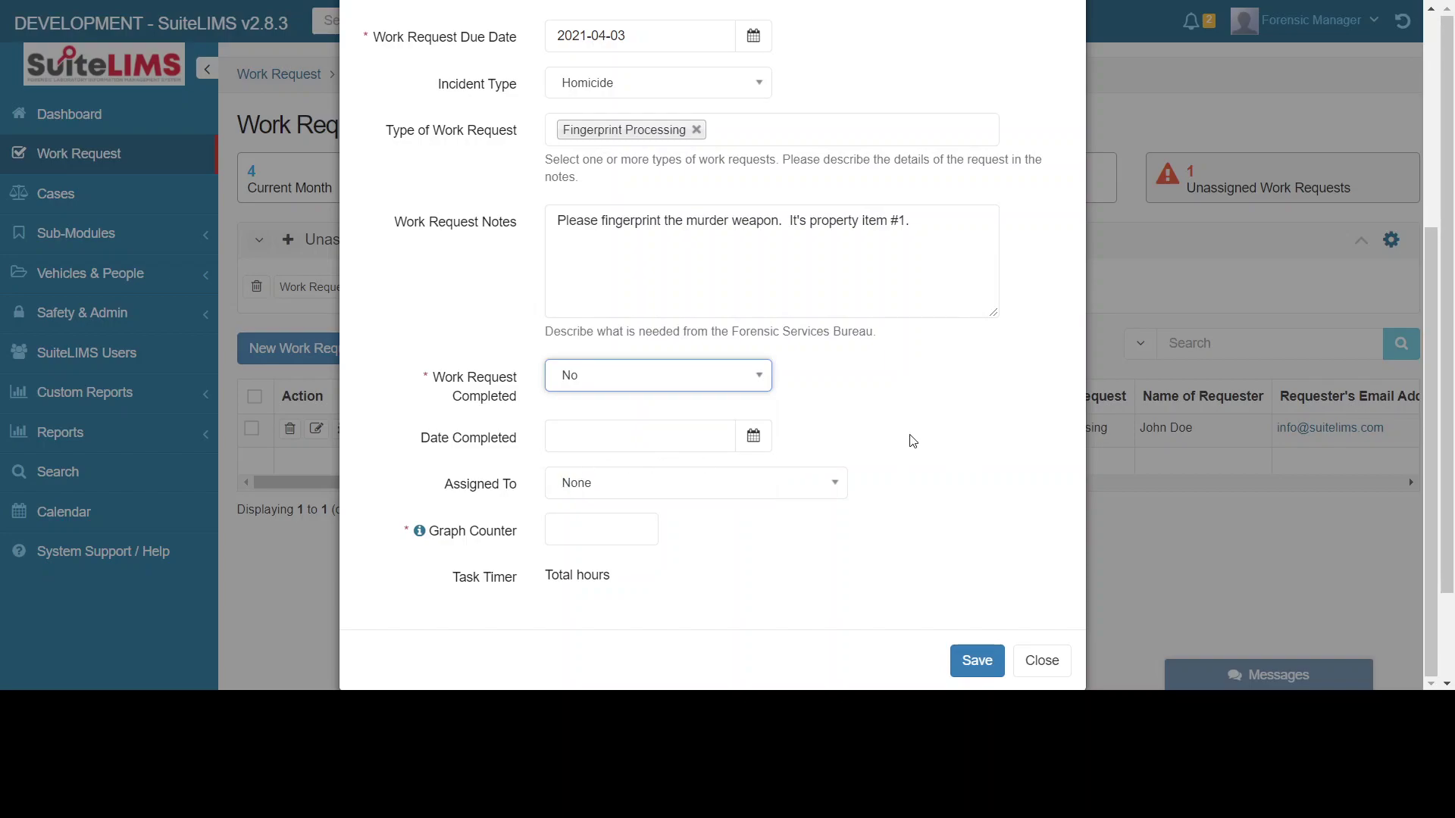
{"action": "left_click", "coordinate": [629, 483]}
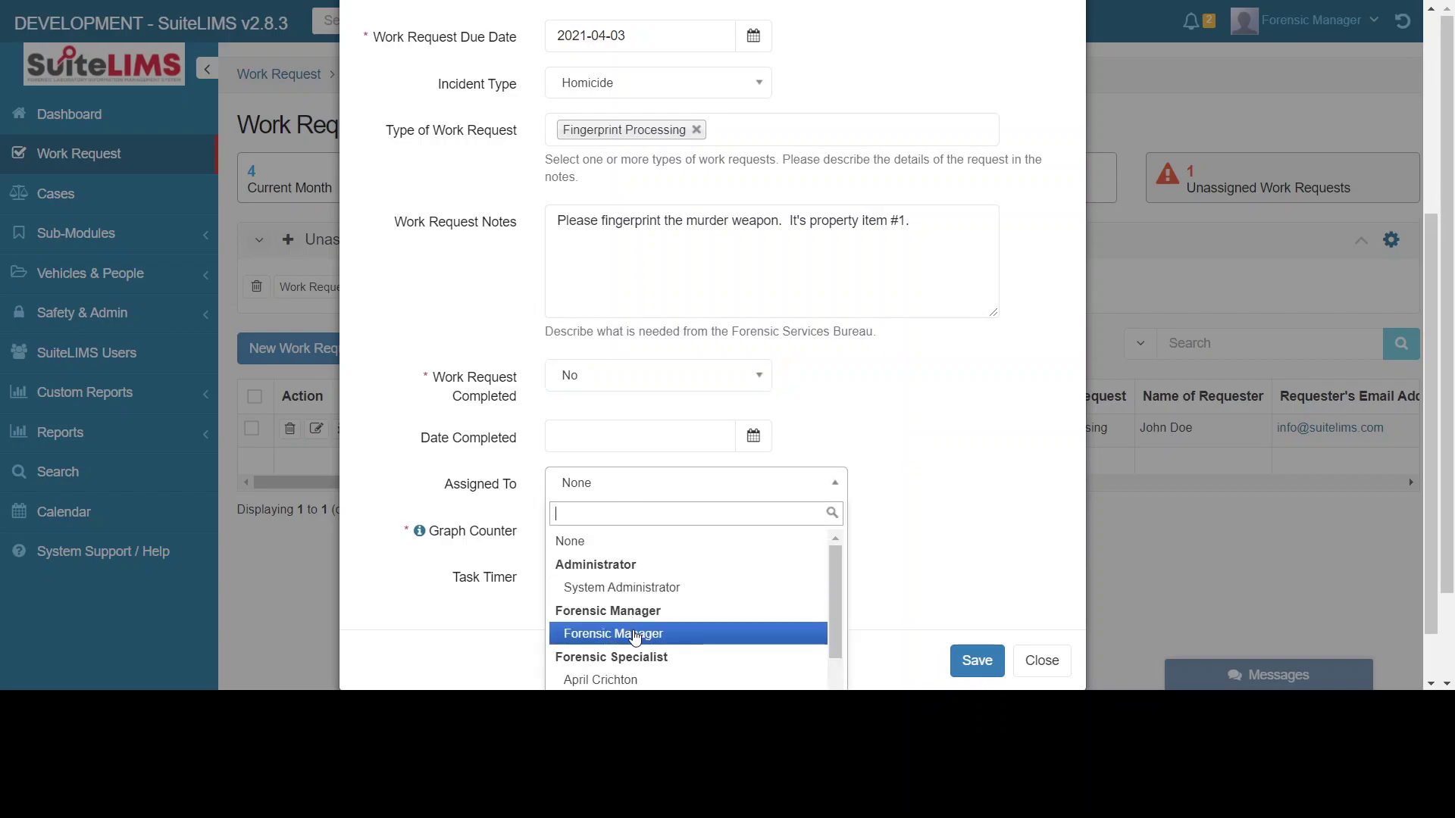
{"action": "left_click", "coordinate": [635, 635]}
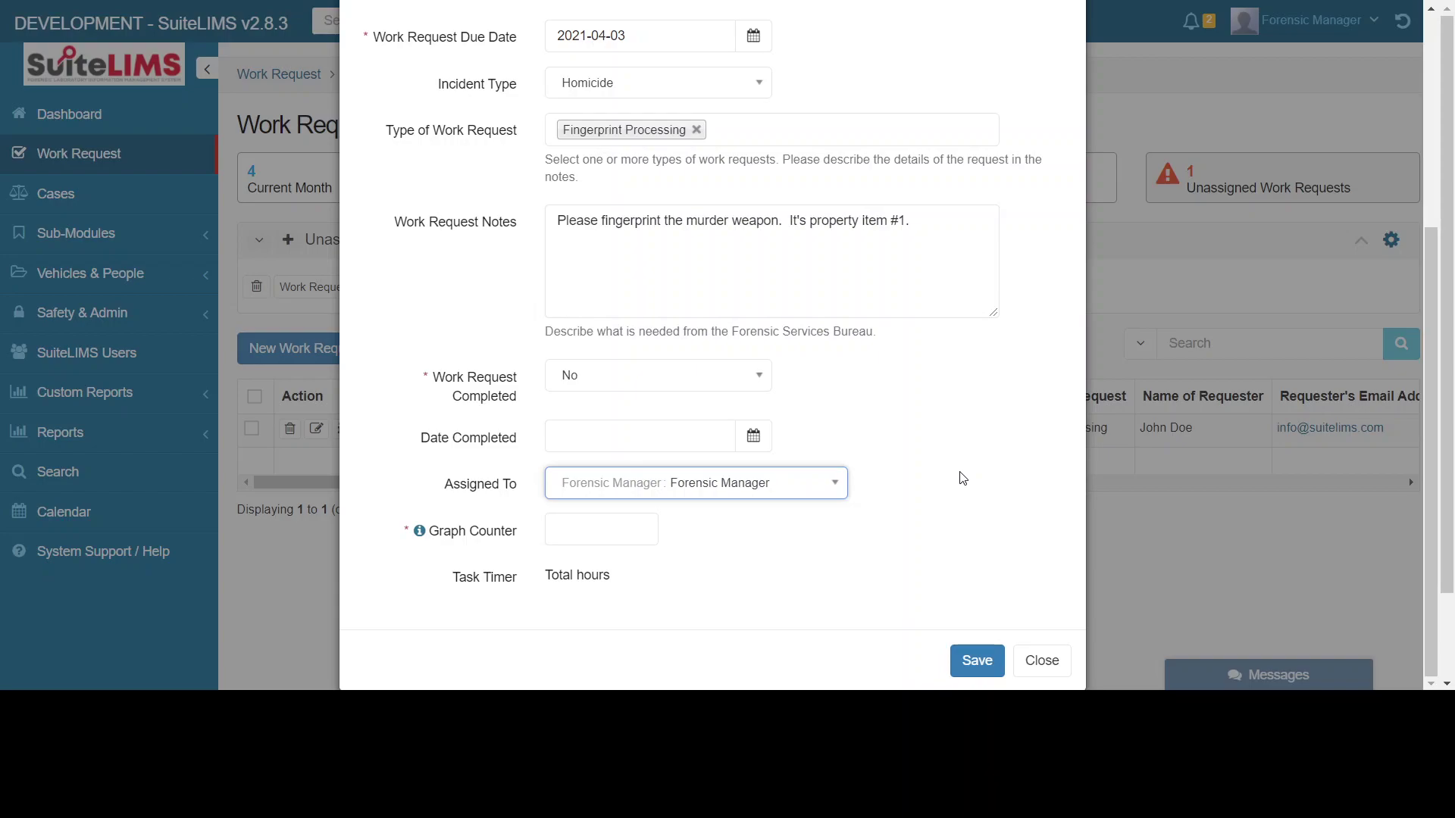
- Set Graph Counter to 1 after the value 2 is rejected, then save the request
{"action": "mouse_move", "coordinate": [421, 533]}
{"action": "left_click", "coordinate": [866, 566]}
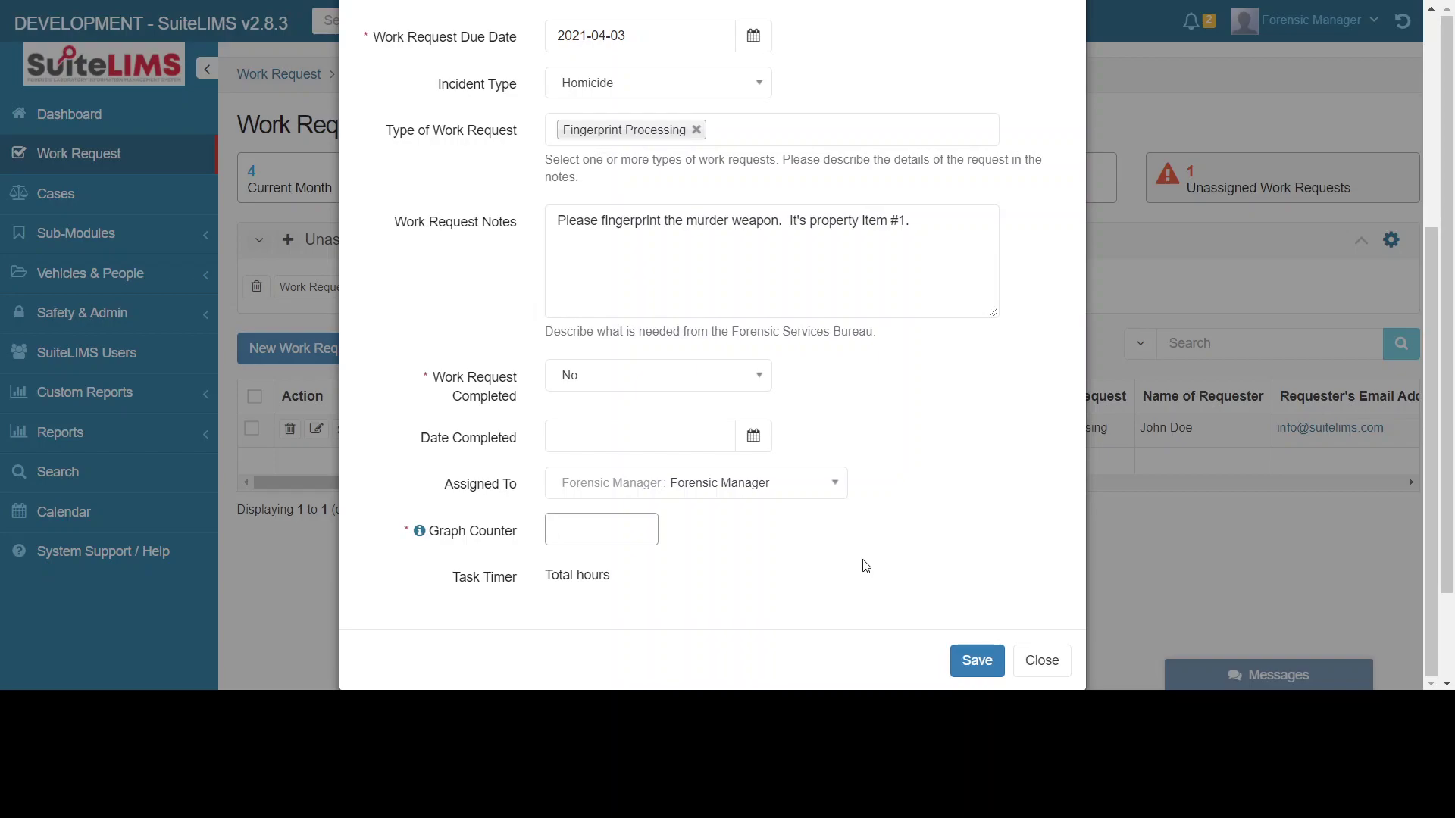
{"action": "type", "text": "1"}
{"action": "type", "text": "2"}
{"action": "left_click", "coordinate": [811, 553]}
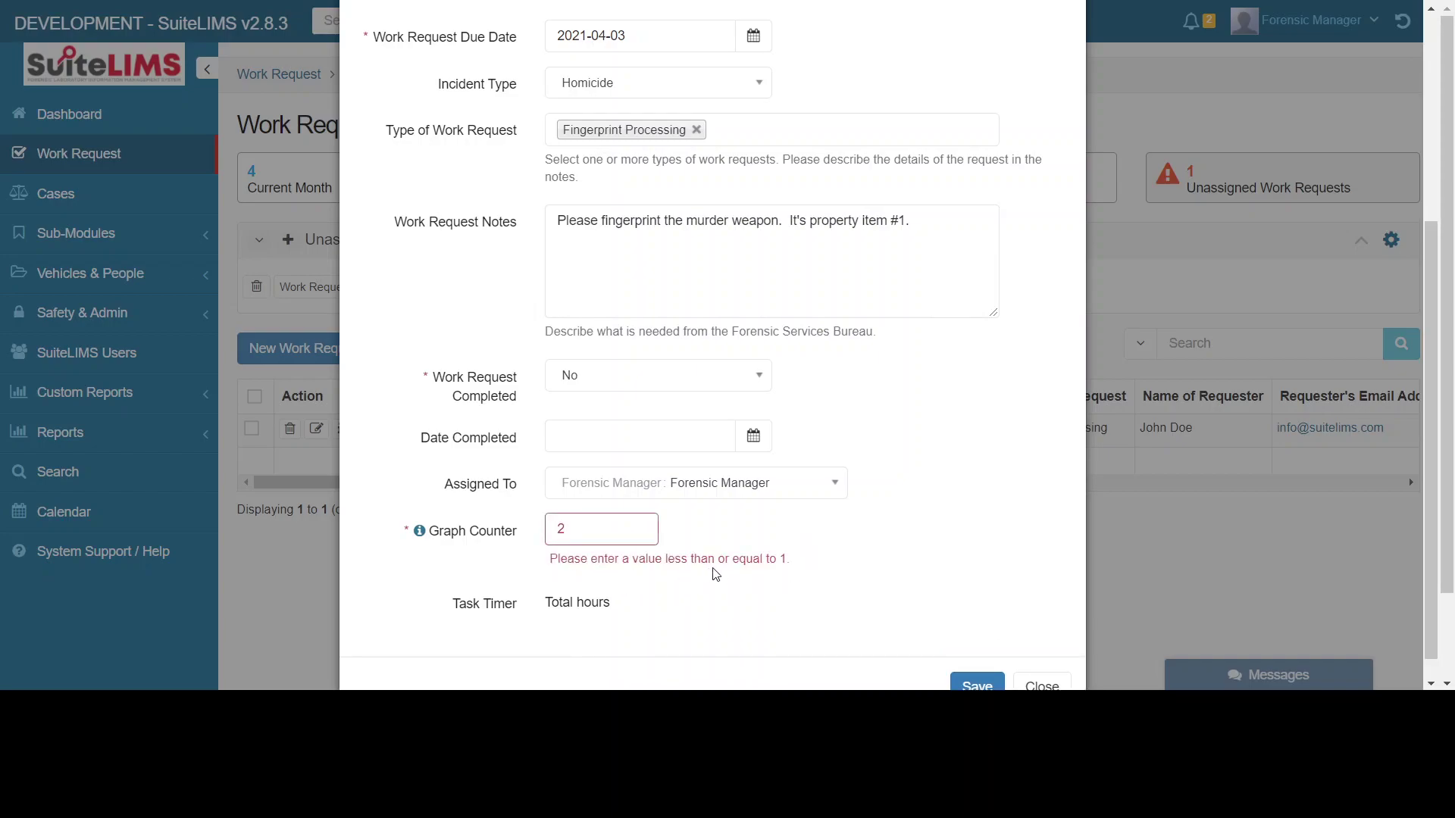
{"action": "double_click", "coordinate": [629, 531]}
{"action": "type", "text": "1"}
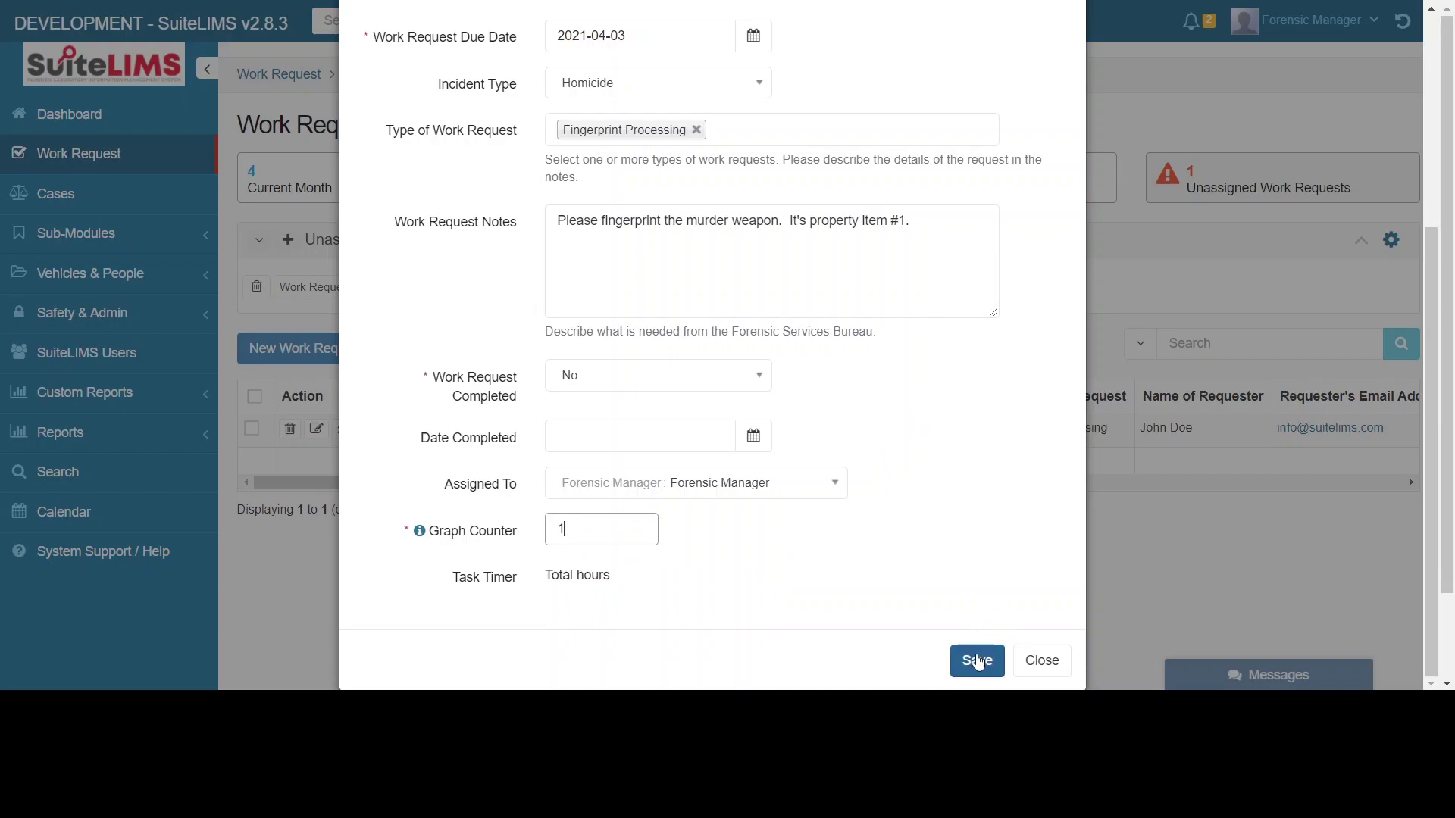
{"action": "left_click", "coordinate": [977, 662]}
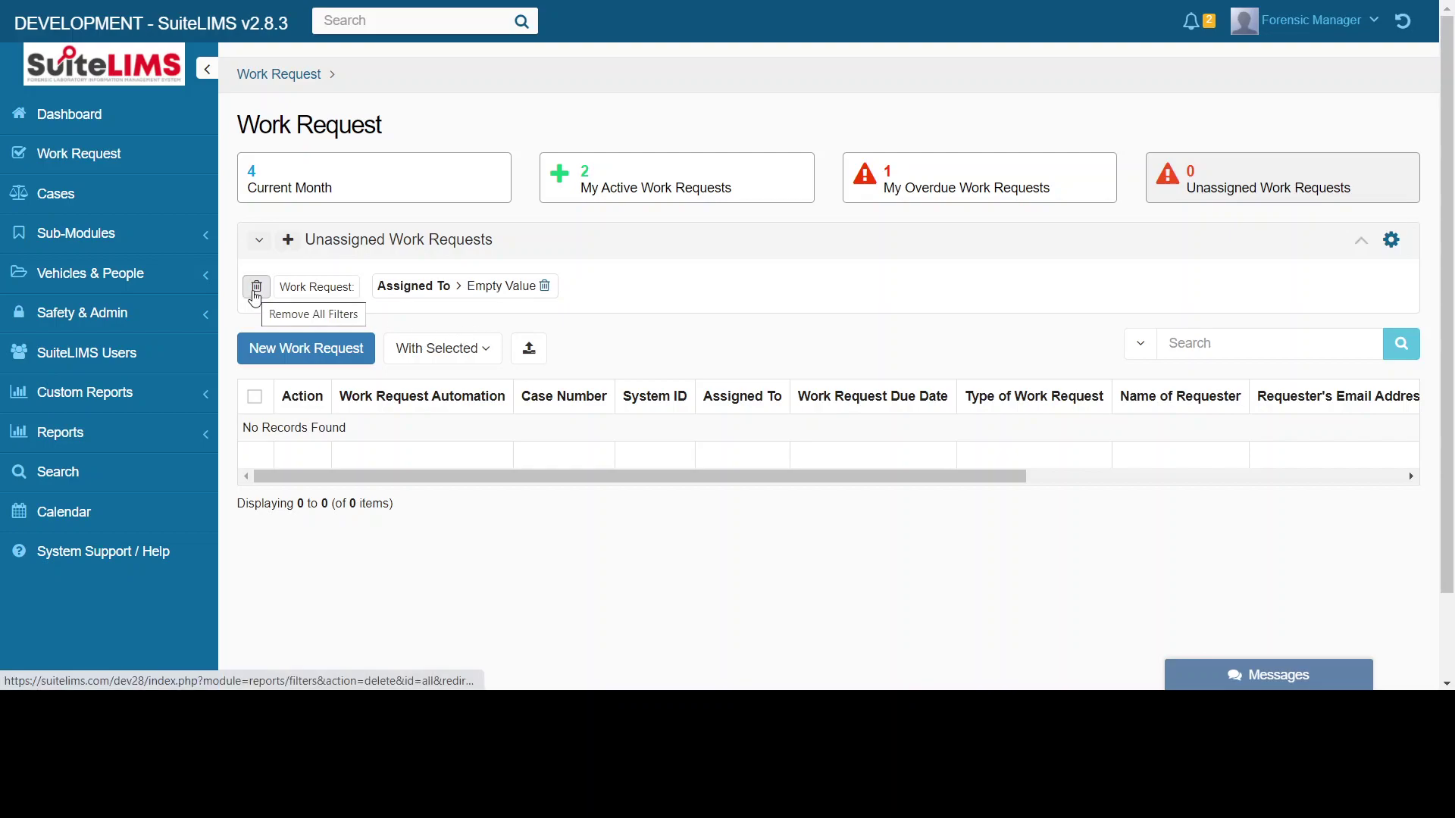
- Clear all filters to list all four requests, with 21-753159 under Forensic Manager
{"action": "left_click", "coordinate": [256, 295]}
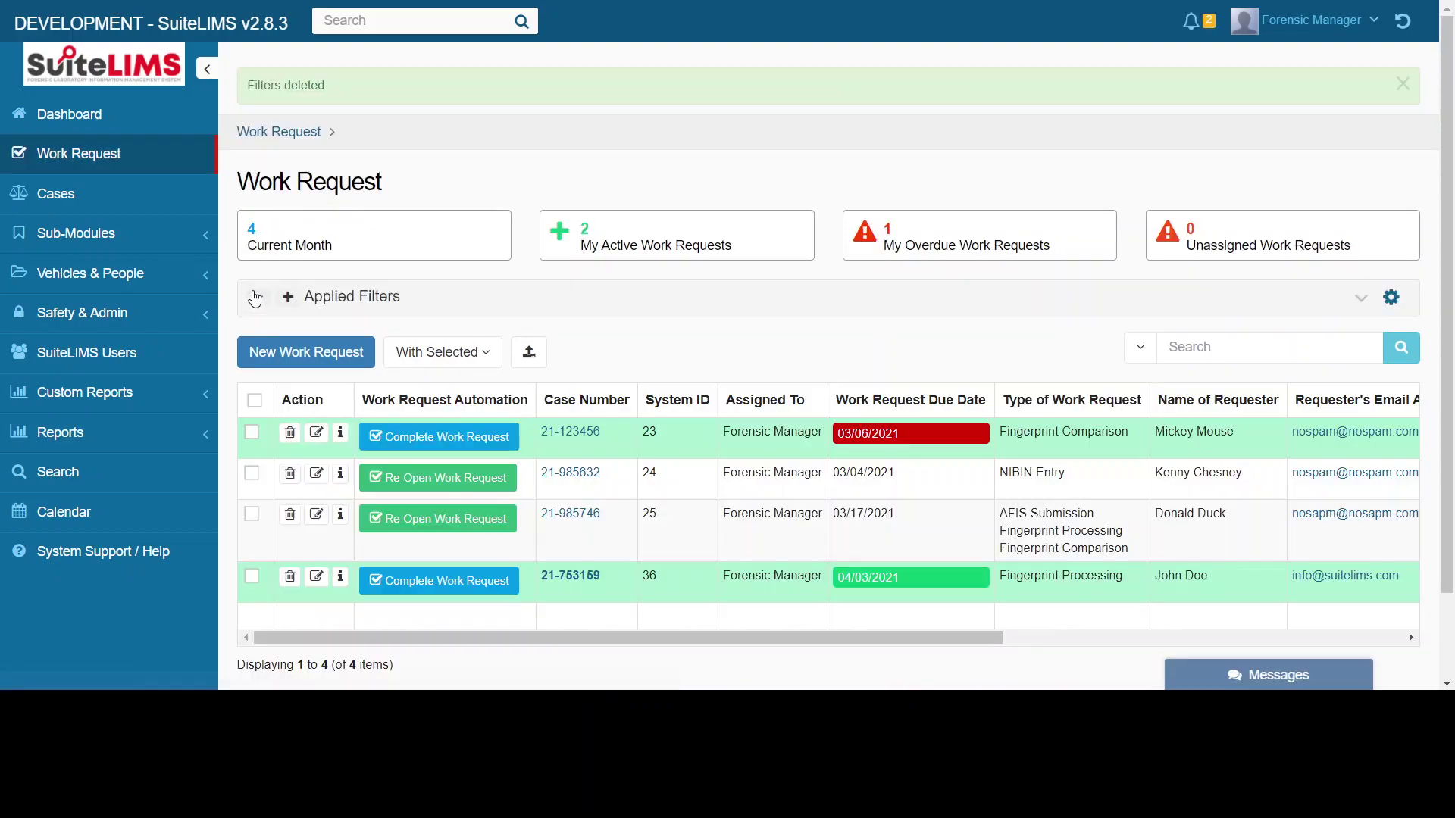
{"action": "scroll", "coordinate": [629, 560], "scroll_direction": "down", "scroll_amount": 2}
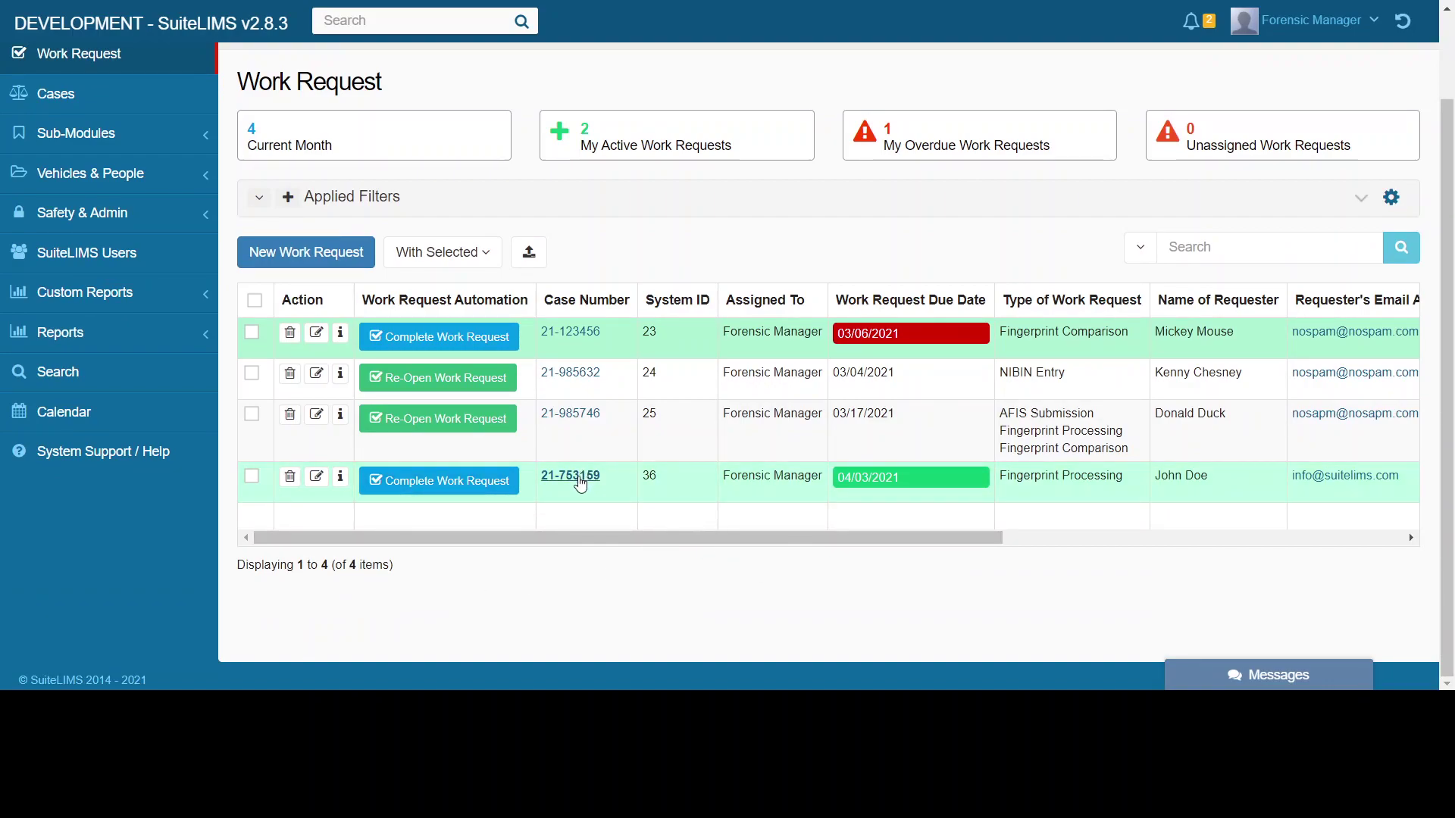
{"action": "left_click", "coordinate": [597, 485]}
- Open work request 21-753159's detail page and review it: not completed, due 04/03/2021
{"action": "left_click", "coordinate": [591, 483]}
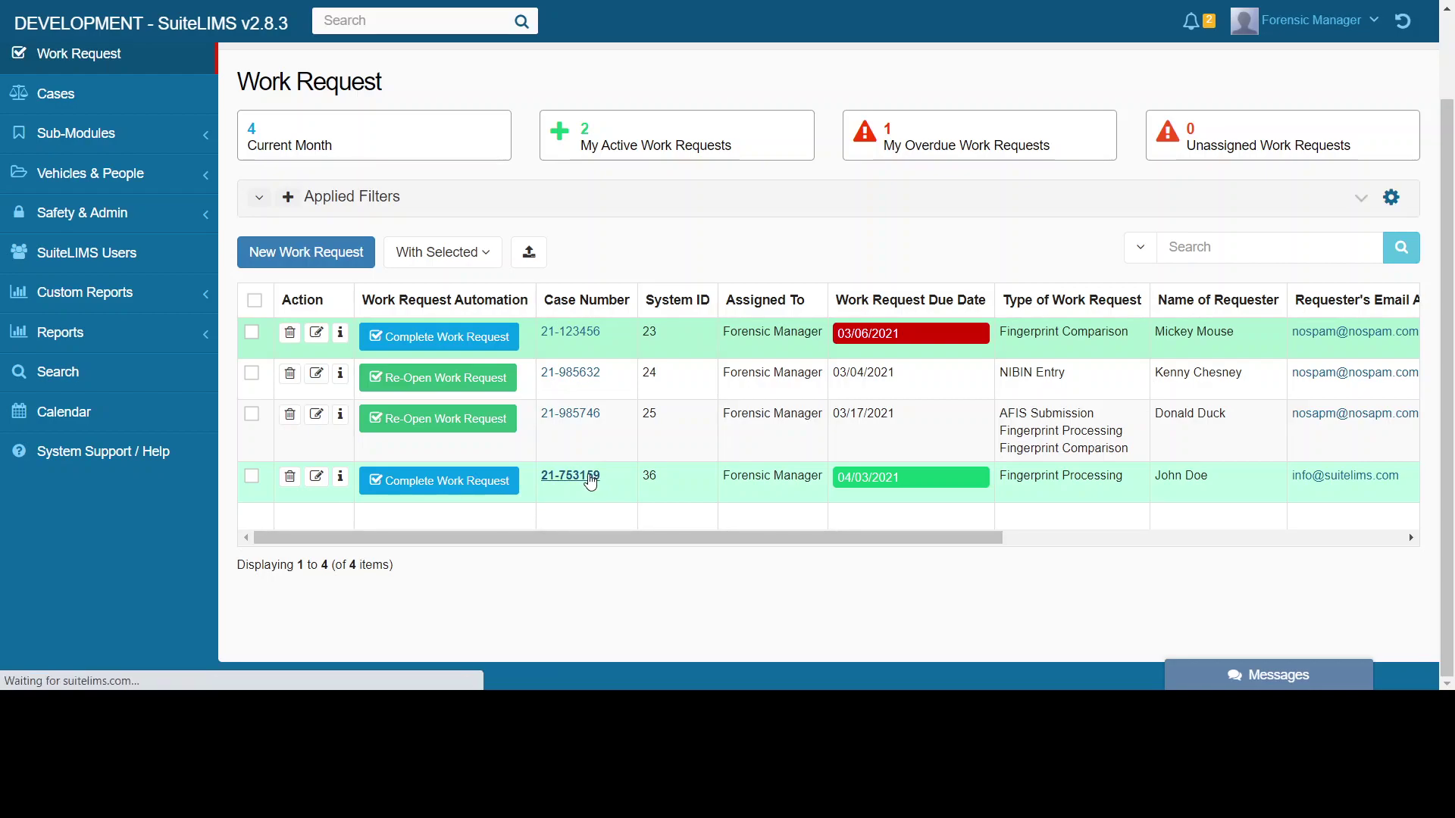
{"action": "scroll", "coordinate": [733, 350], "scroll_direction": "down", "scroll_amount": 2}
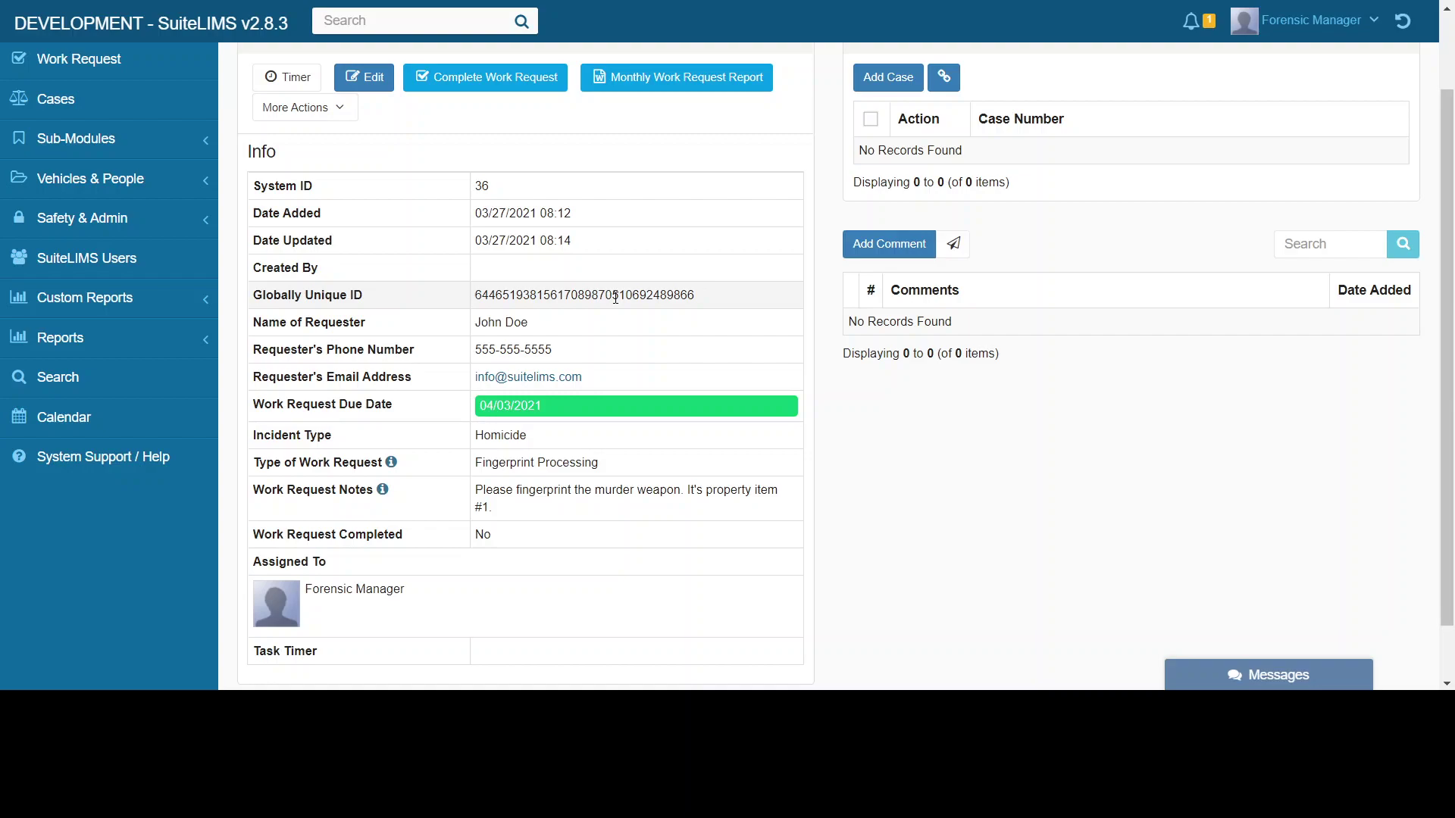
{"action": "scroll", "coordinate": [596, 519], "scroll_direction": "down", "scroll_amount": 1}
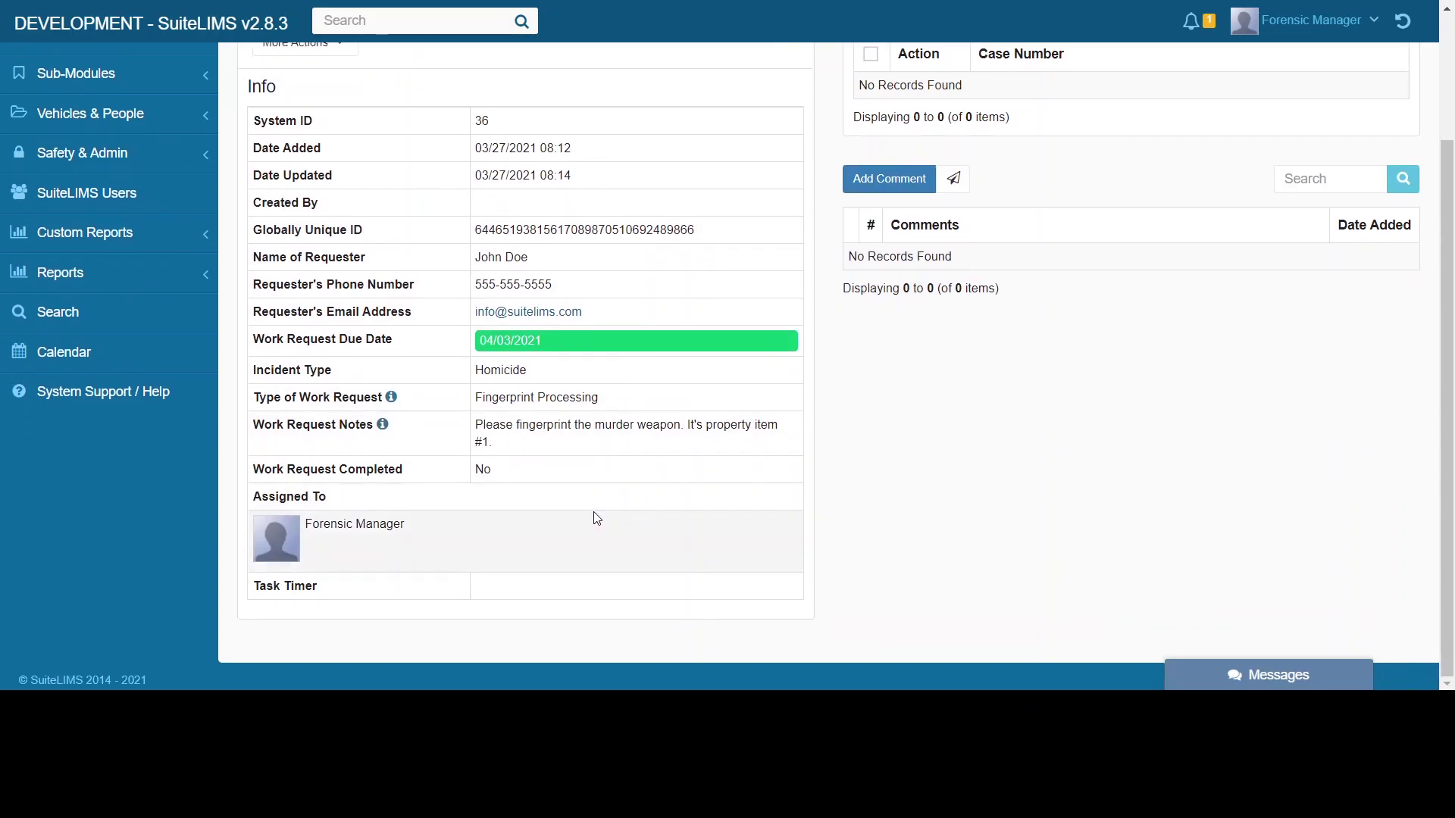
{"action": "scroll", "coordinate": [630, 523], "scroll_direction": "up", "scroll_amount": 3}
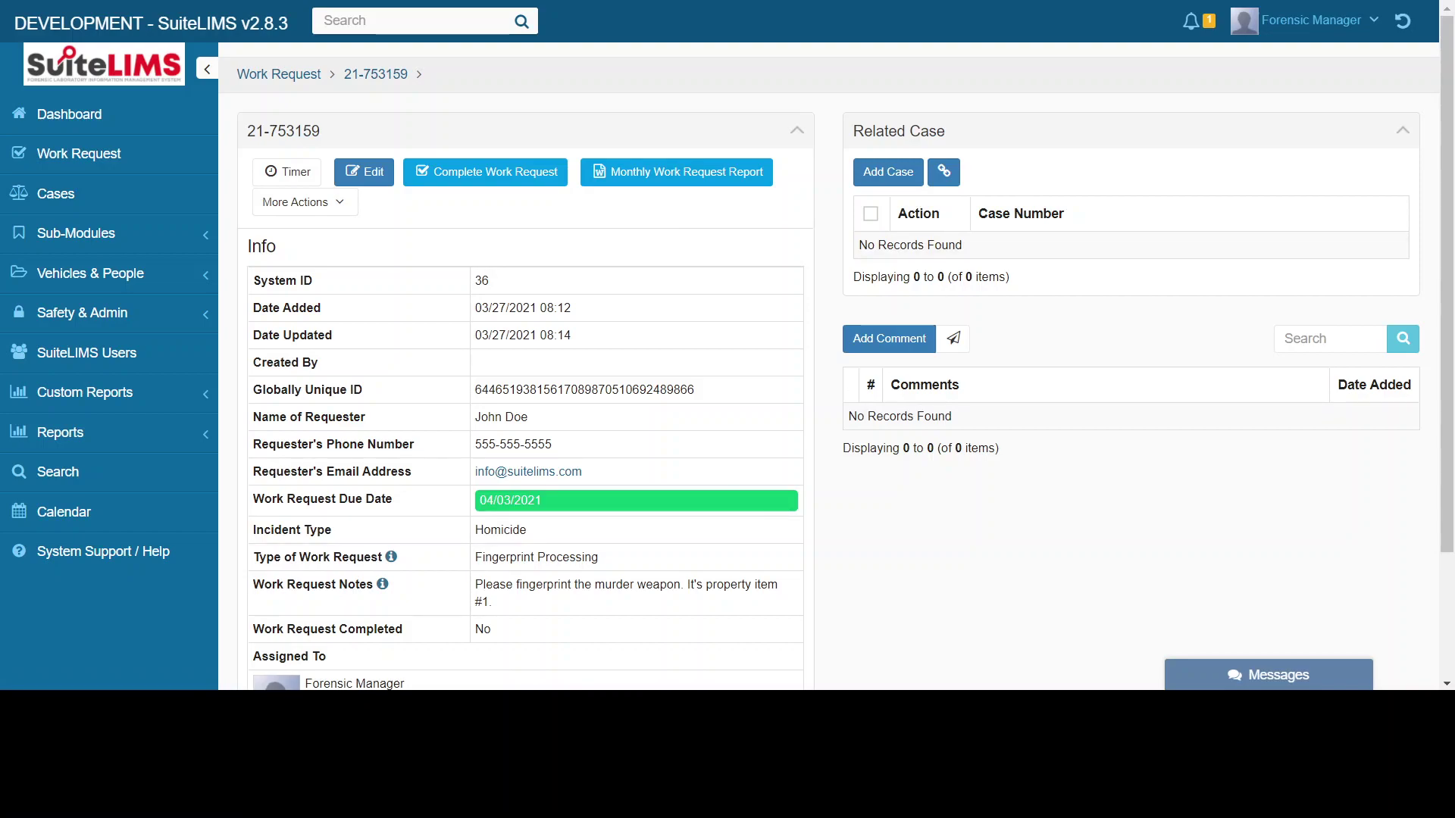
- Briefly switch to another window, act there, and return to SuiteLIMS
{"action": "key", "text": "alt+Tab"}
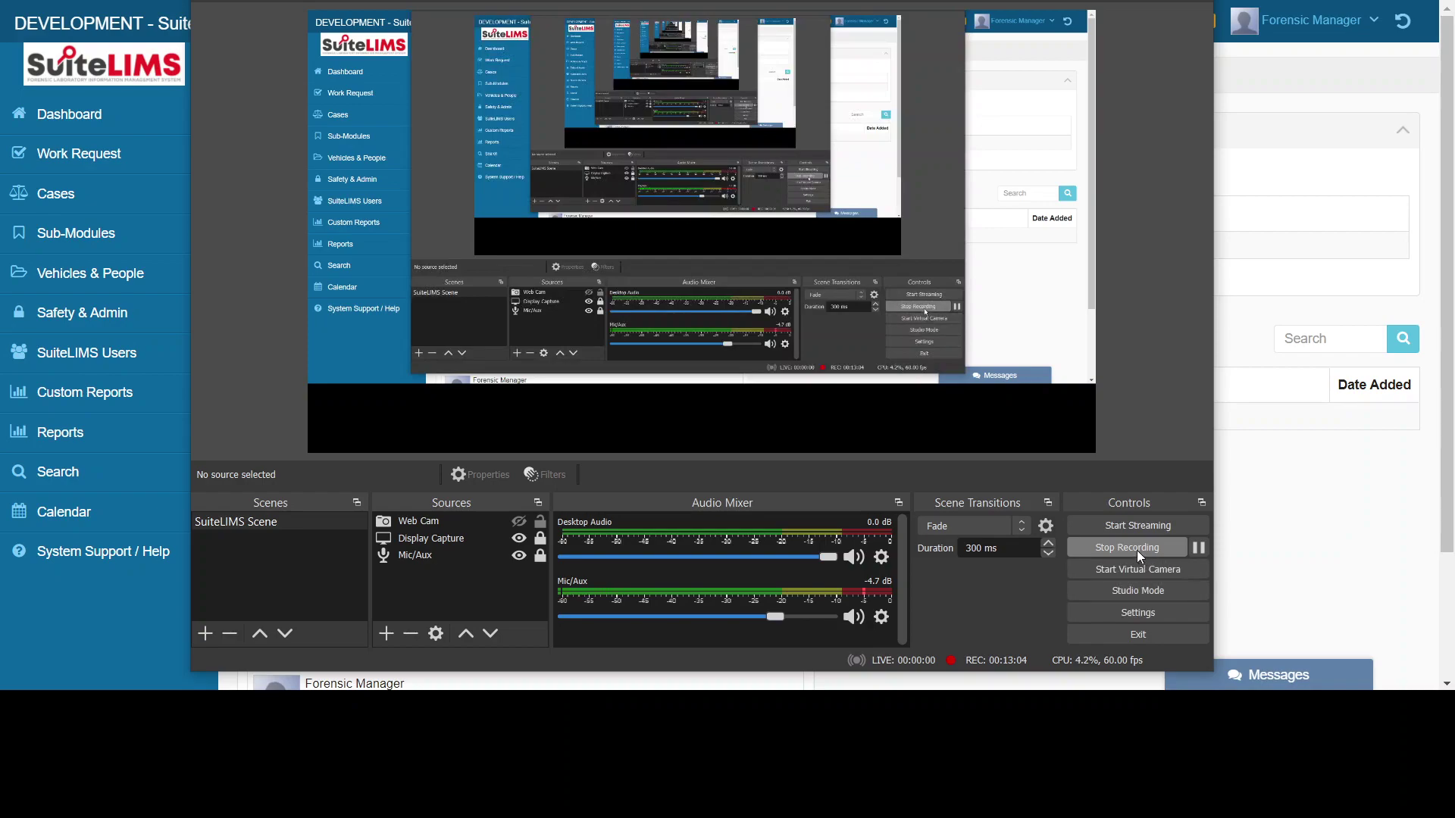
{"action": "left_click", "coordinate": [1197, 548]}
{"action": "left_click", "coordinate": [1205, 554]}
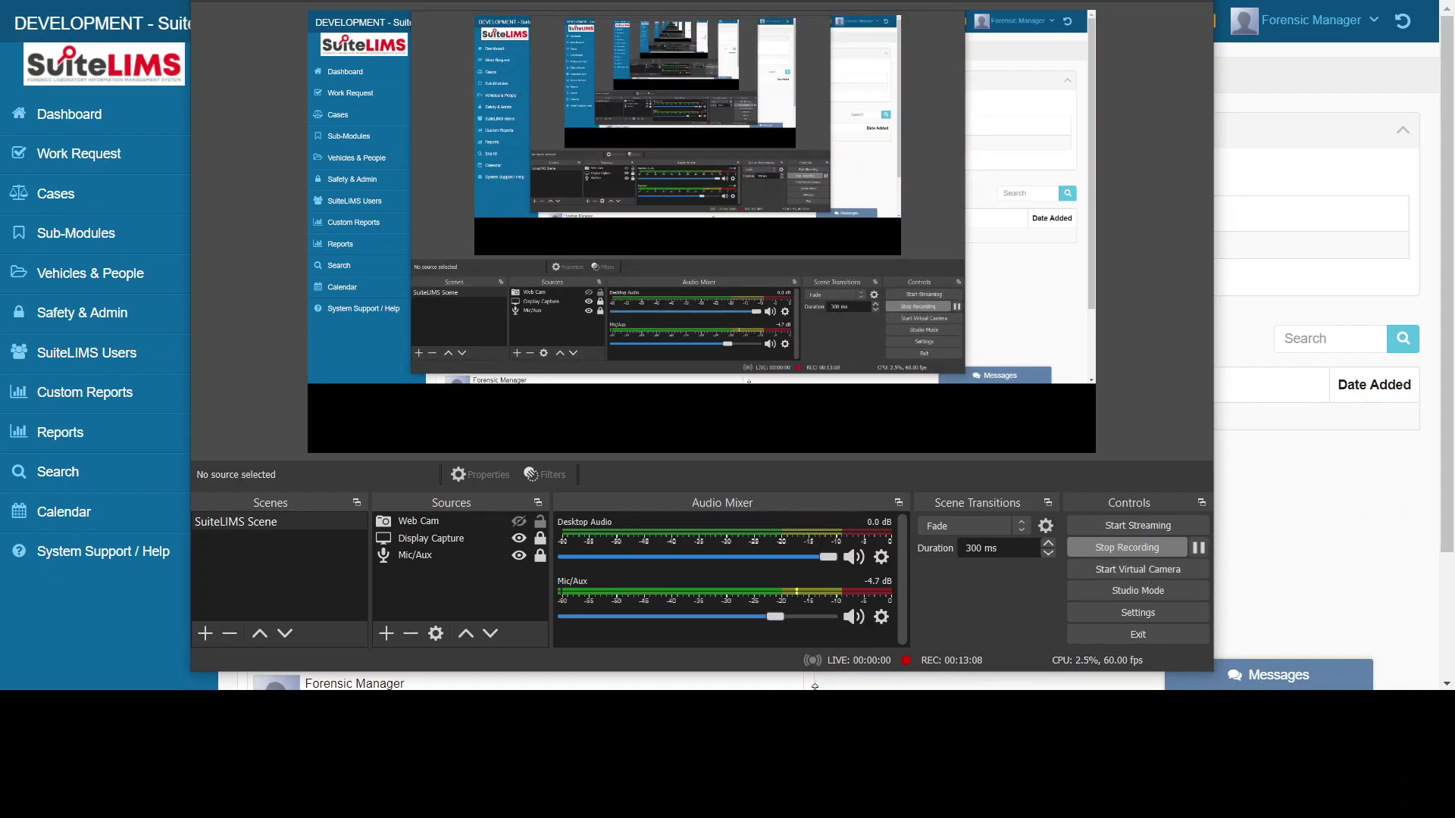
{"action": "key", "text": "alt+Tab"}
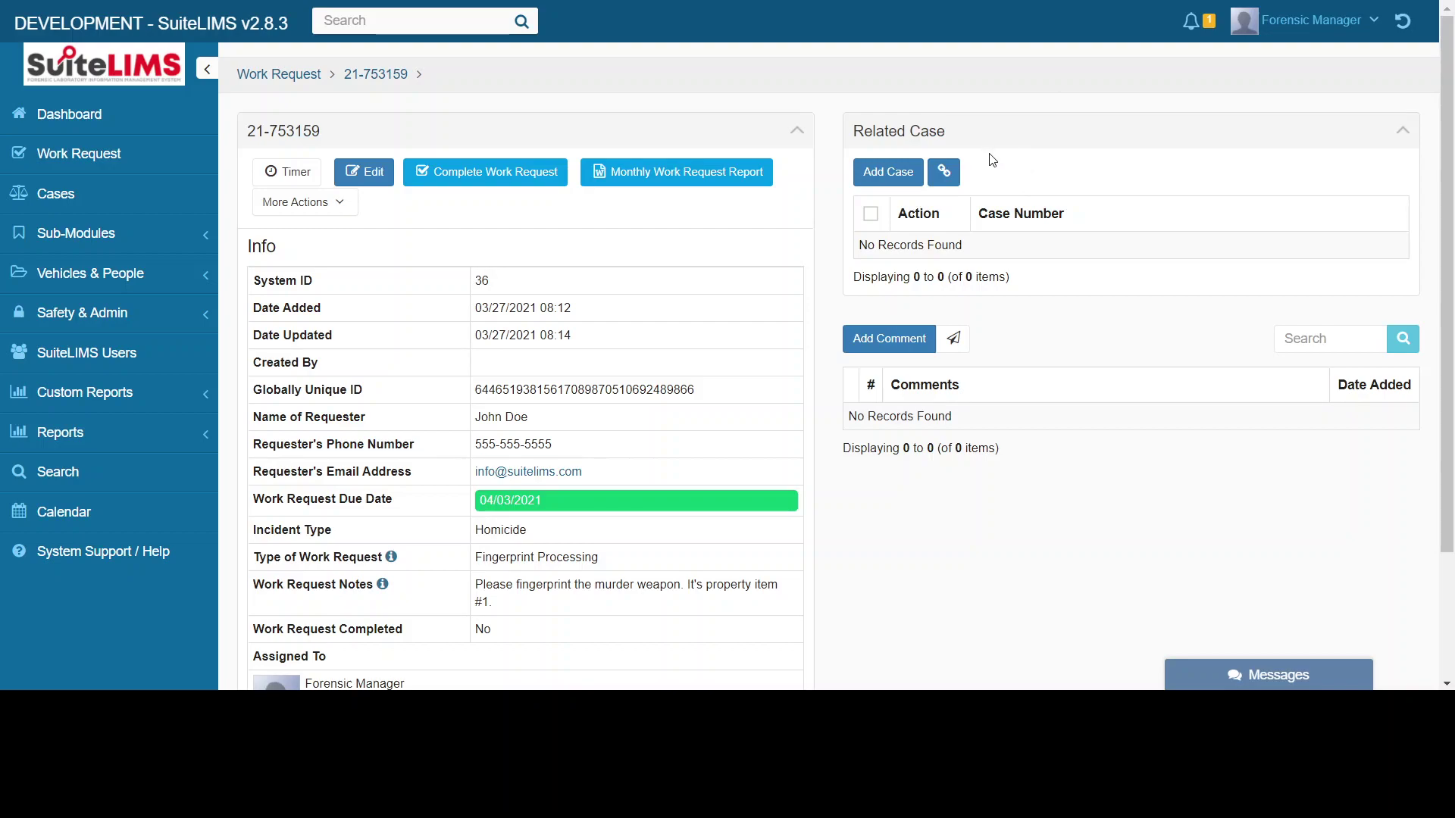
- Link existing case 21-753159 as the work request's related case and open it
{"action": "left_click", "coordinate": [952, 172]}
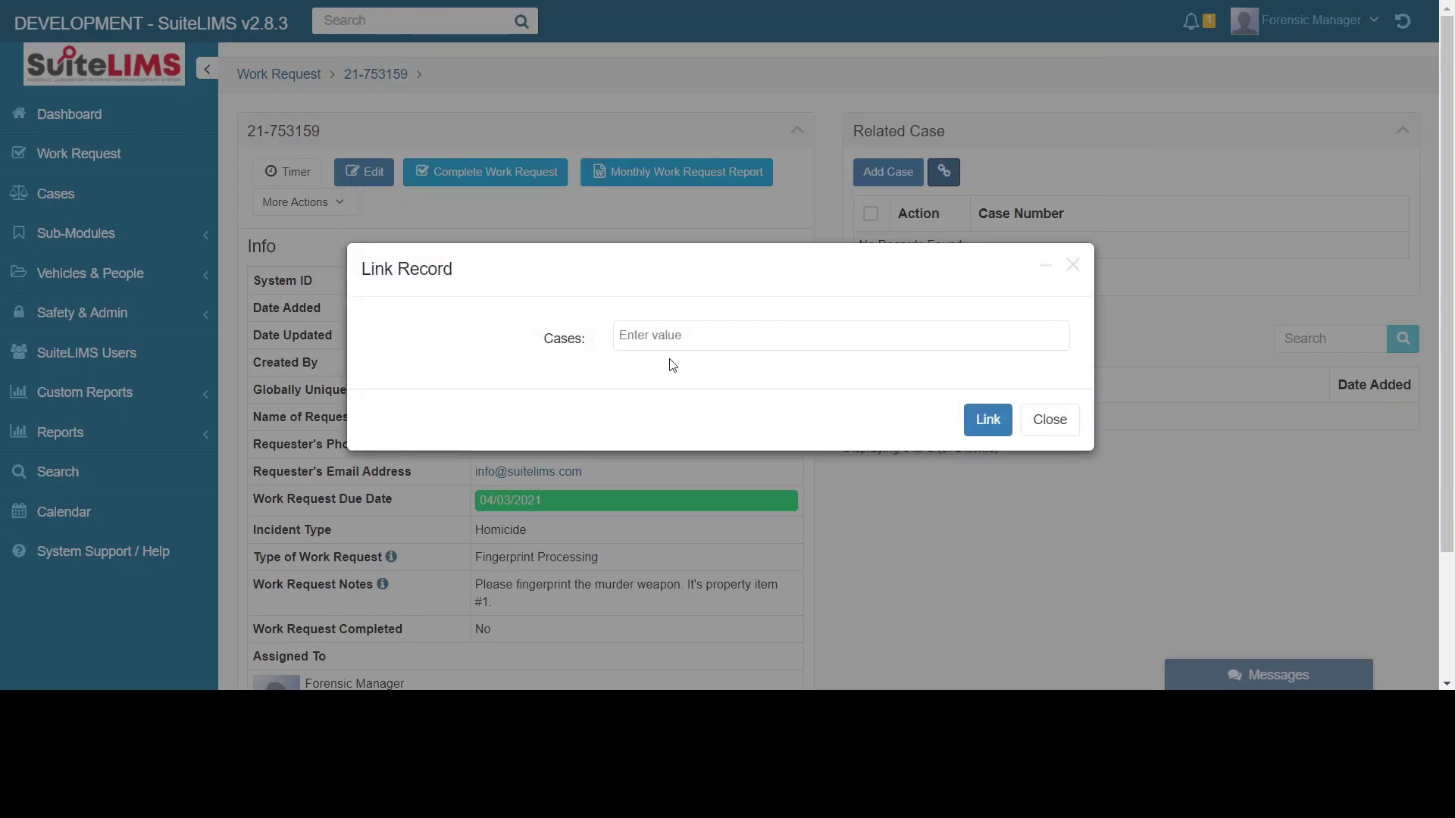
{"action": "left_click", "coordinate": [723, 338]}
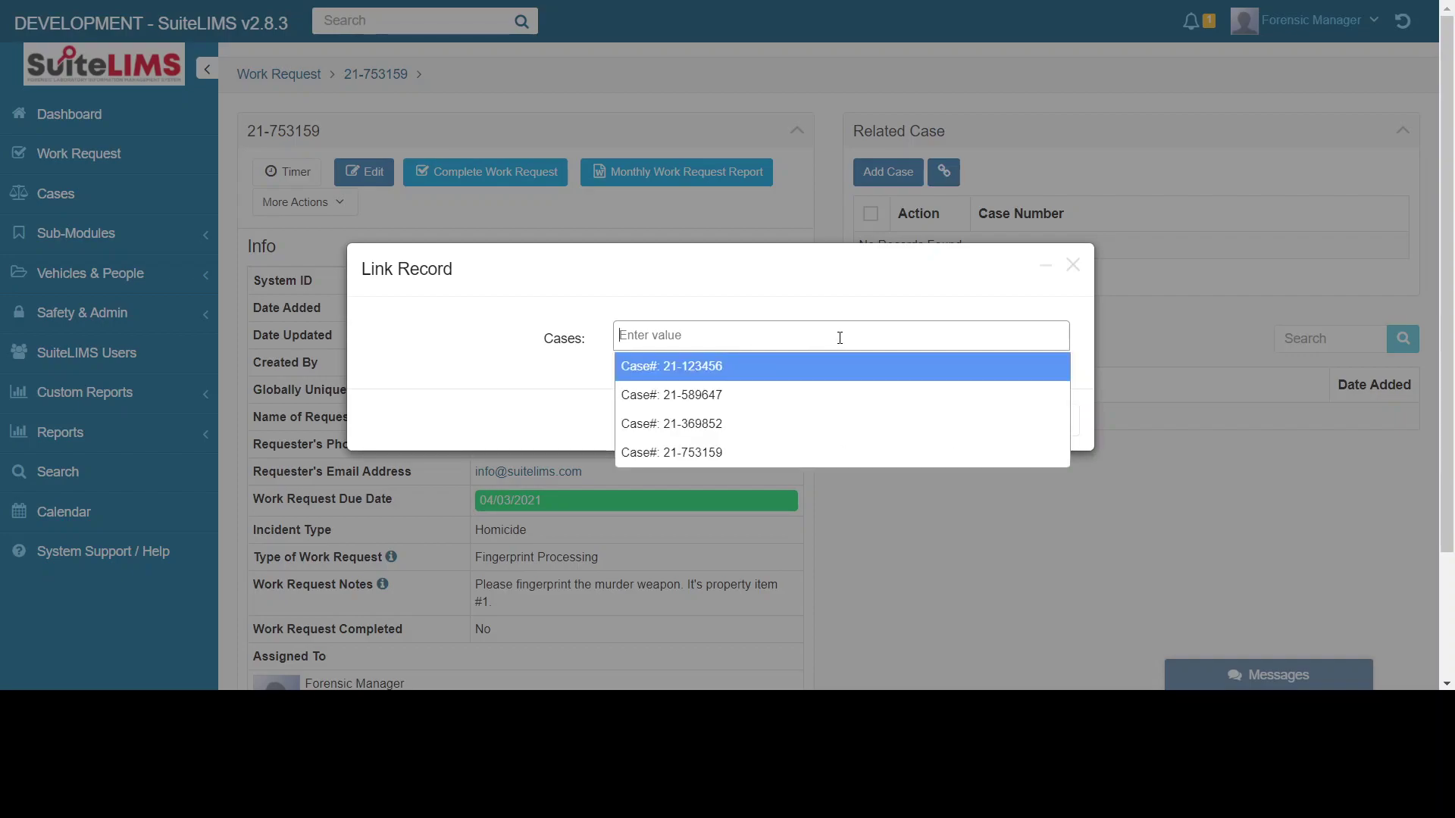
{"action": "type", "text": "21-75"}
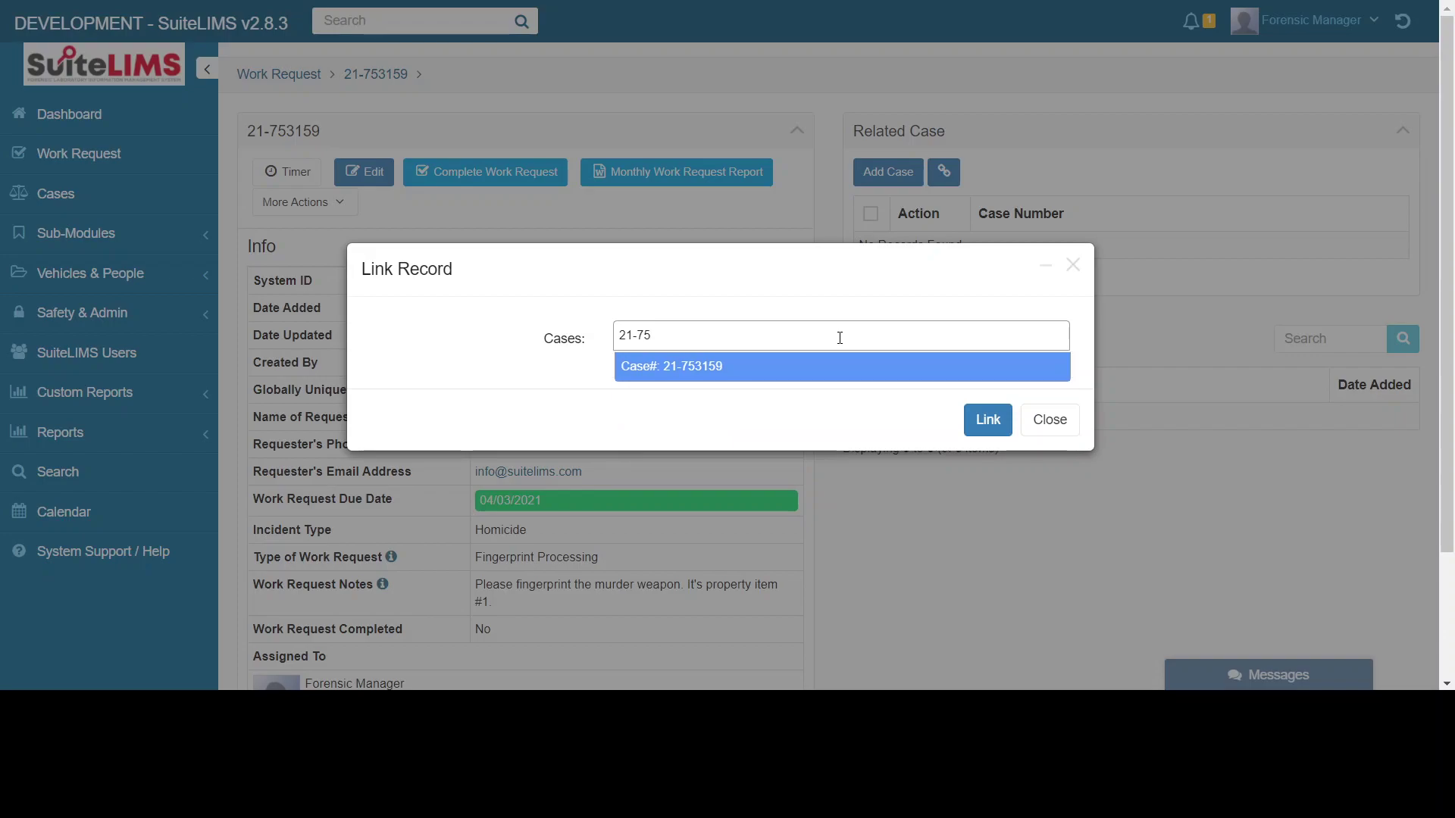
{"action": "type", "text": "3159"}
{"action": "left_click", "coordinate": [711, 369]}
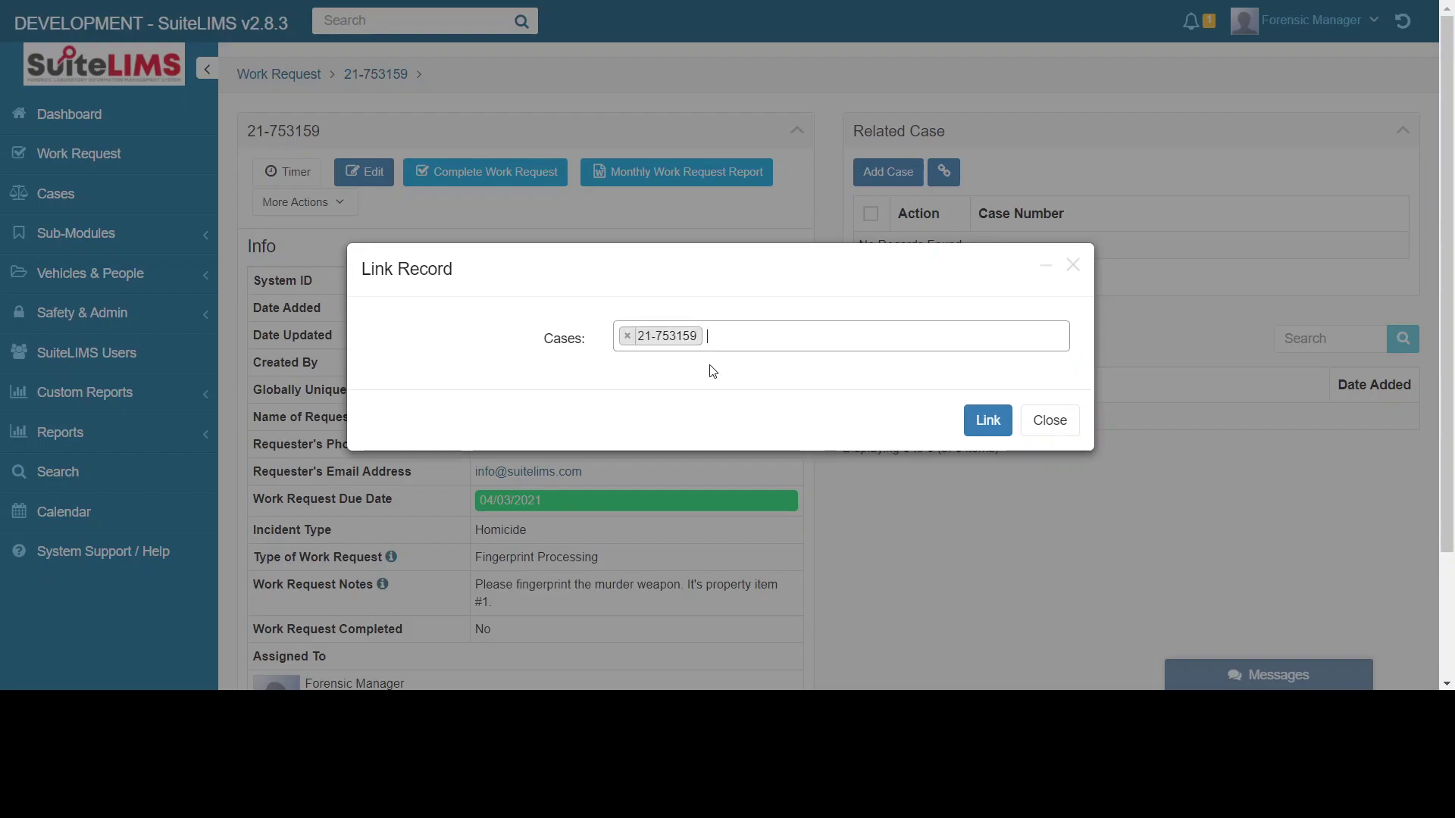
{"action": "left_click", "coordinate": [978, 423]}
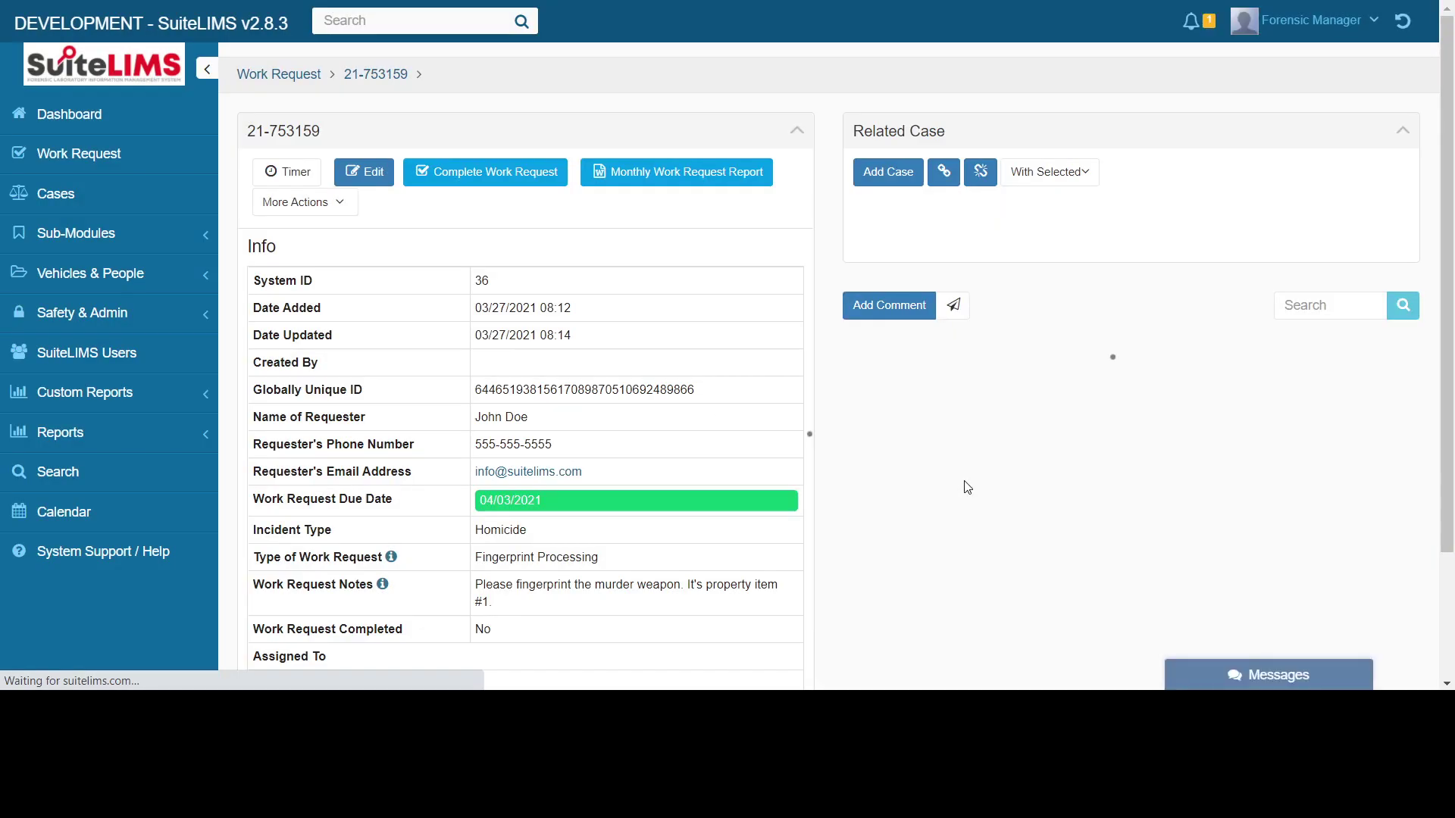
{"action": "mouse_move", "coordinate": [1032, 246]}
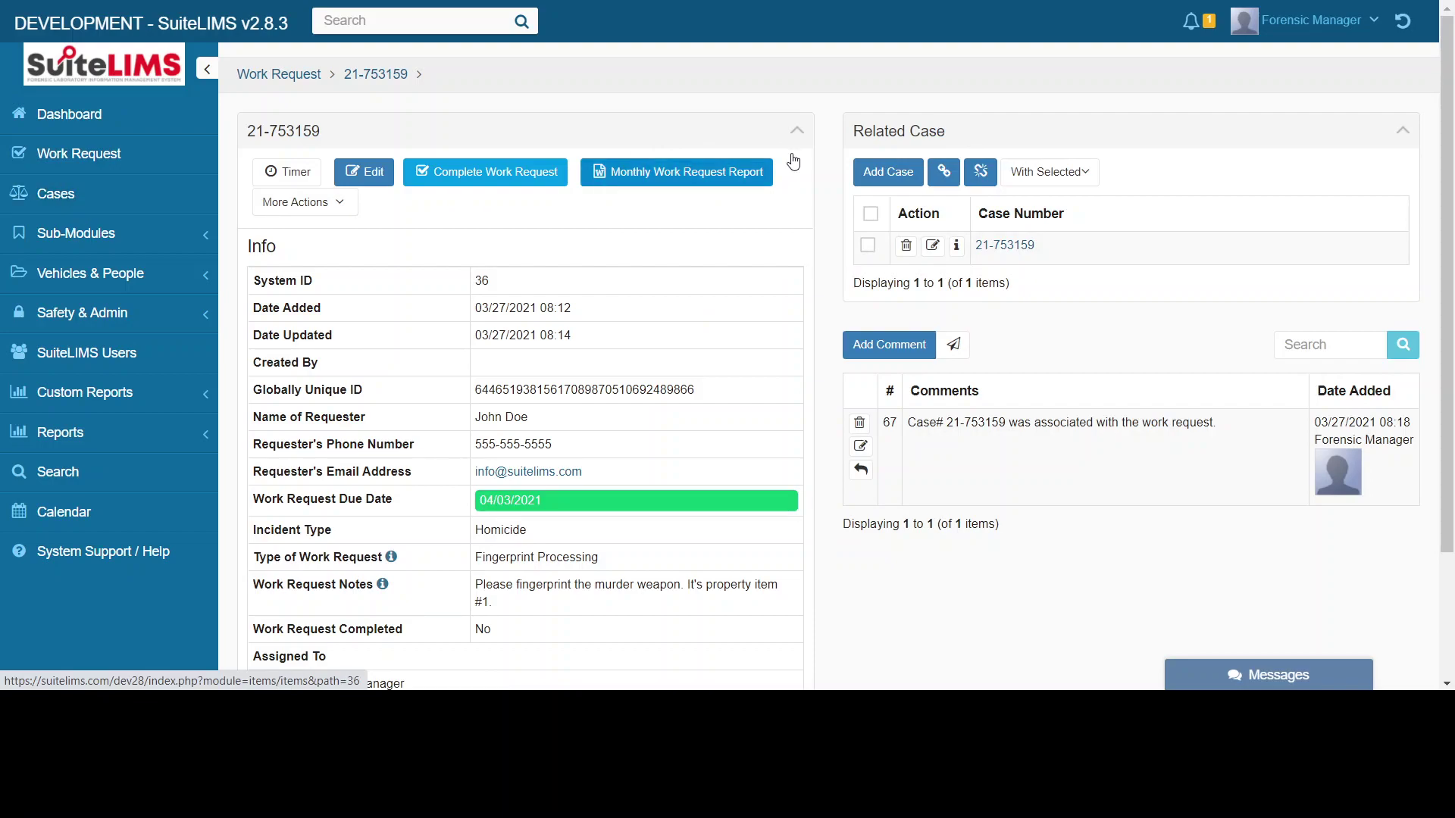
{"action": "left_click", "coordinate": [1031, 250]}
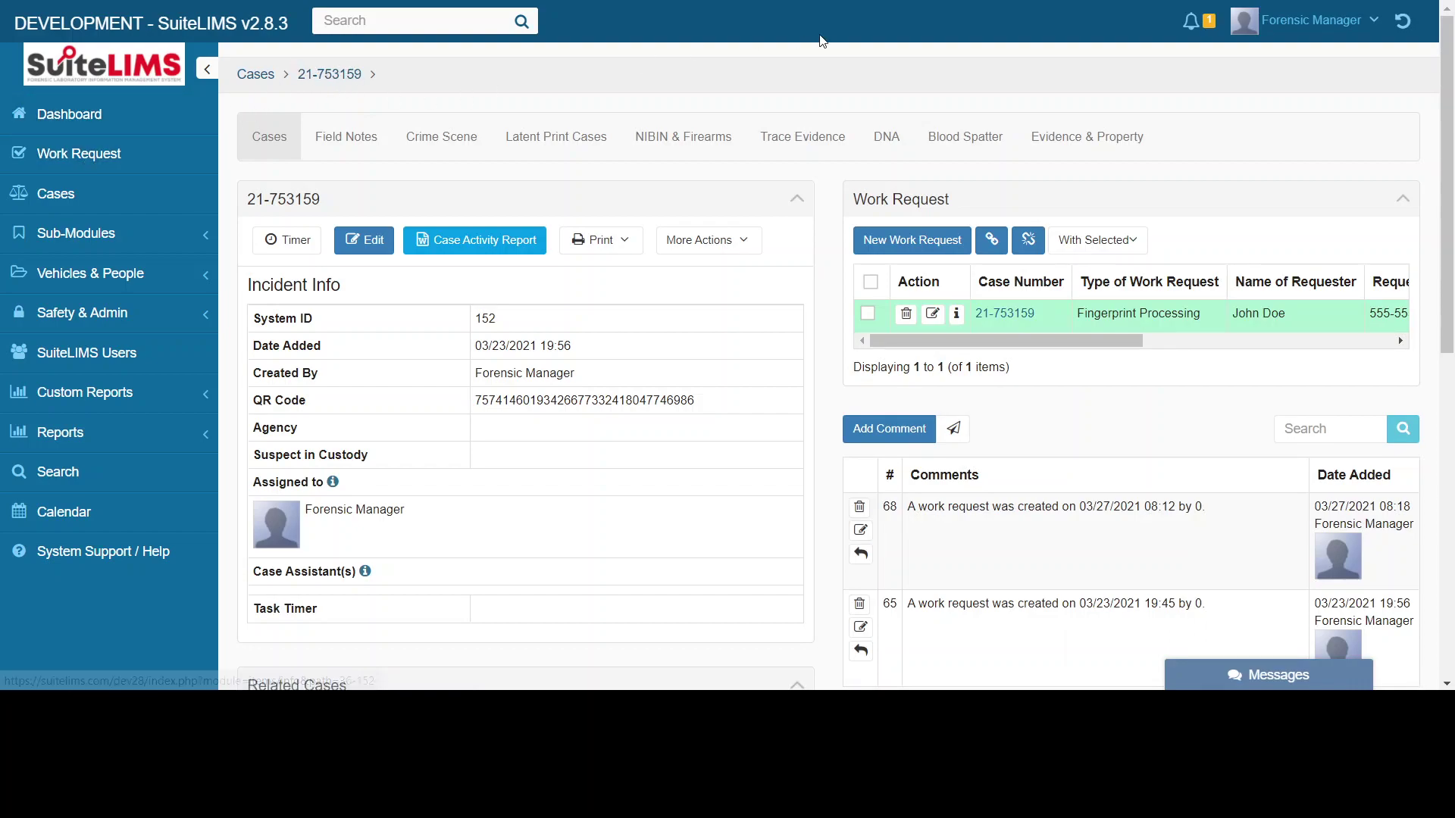
- Scroll case 21-753159's page to check its linked Fingerprint Processing work request
{"action": "scroll", "coordinate": [552, 407], "scroll_direction": "down", "scroll_amount": 2}
{"action": "scroll", "coordinate": [558, 413], "scroll_direction": "up", "scroll_amount": 2}
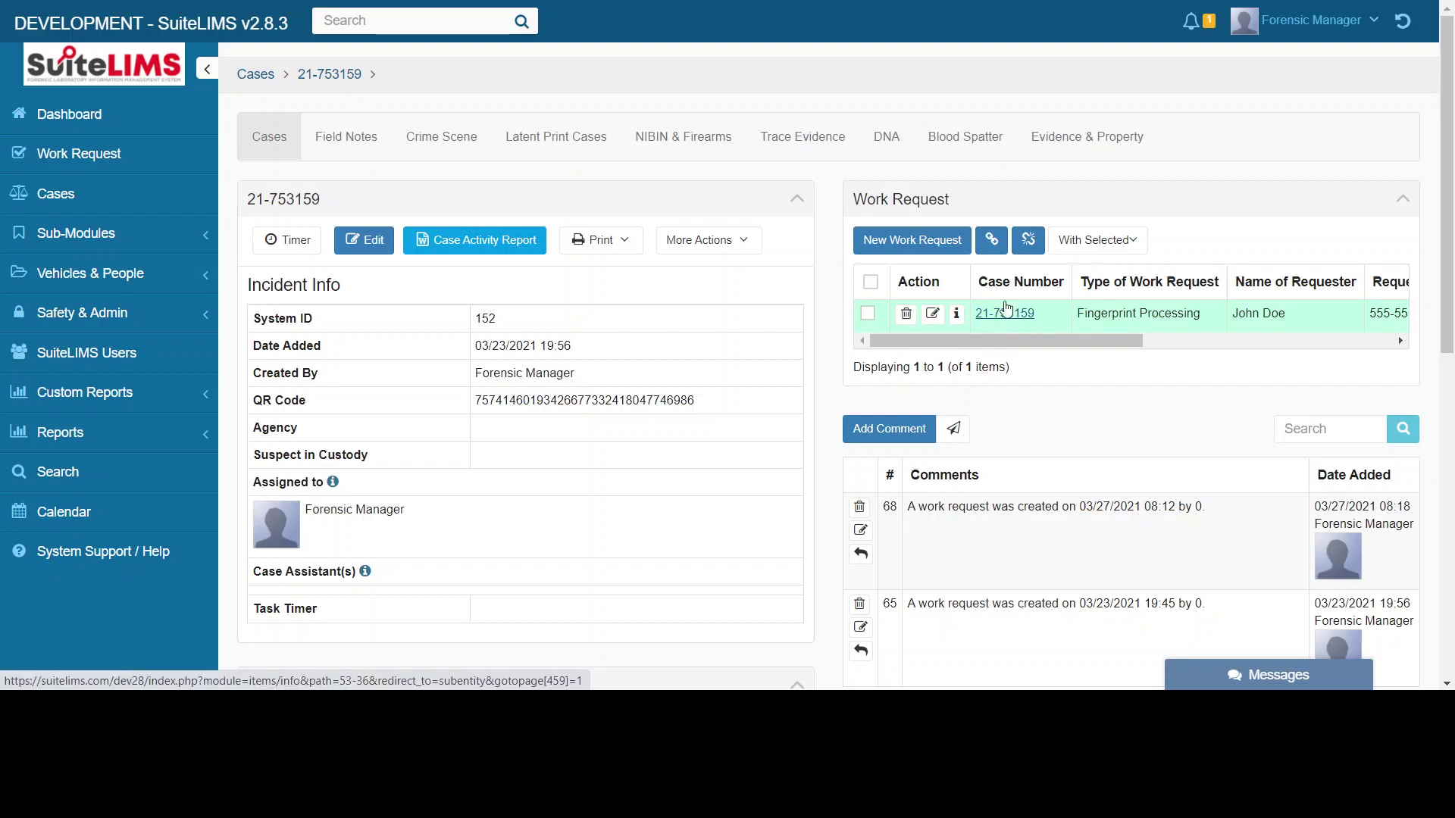
- Return to work request 21-753159, review it, then go back to the Work Request list
{"action": "left_click", "coordinate": [1014, 314]}
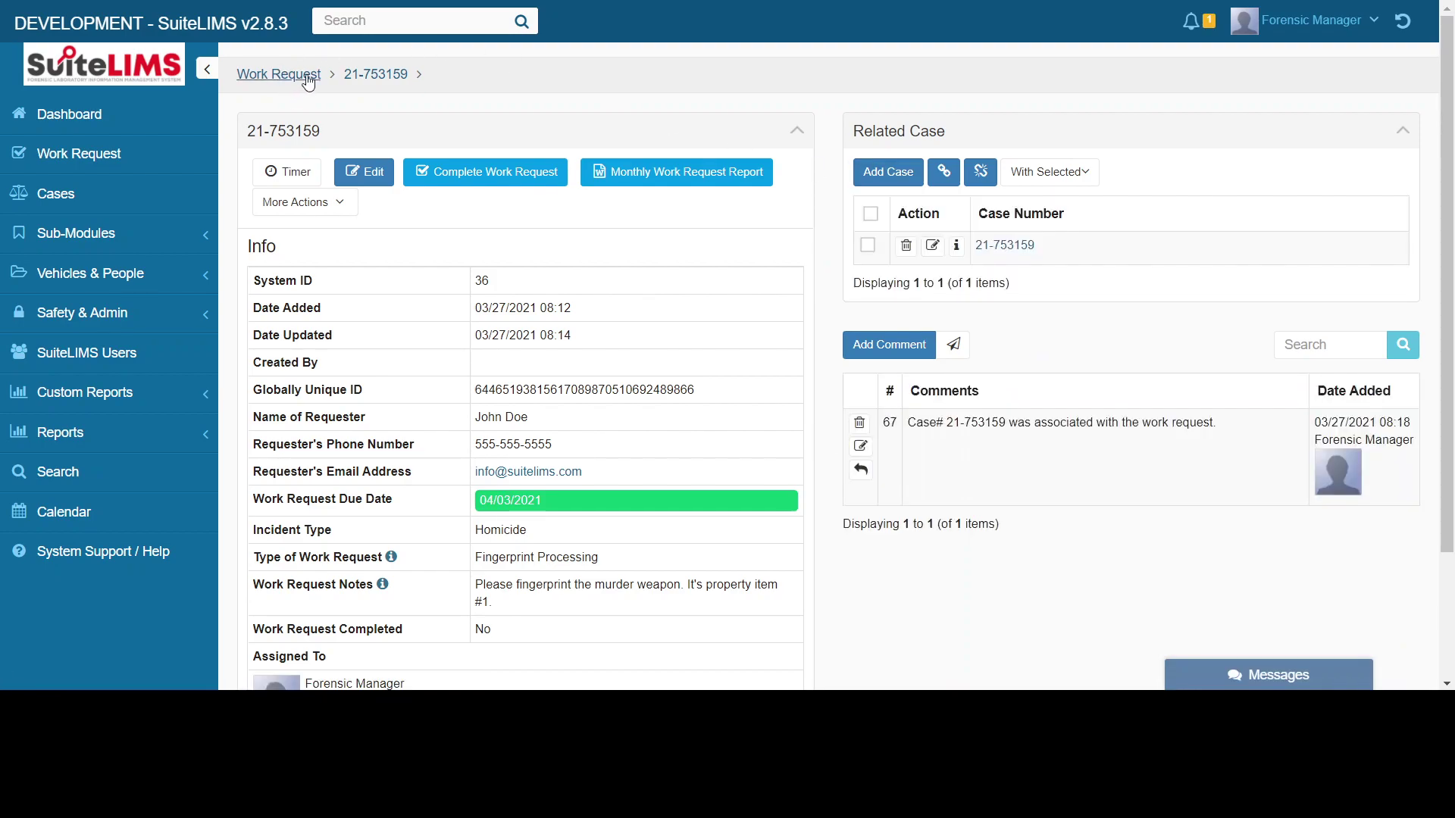
{"action": "scroll", "coordinate": [805, 378], "scroll_direction": "down", "scroll_amount": 1}
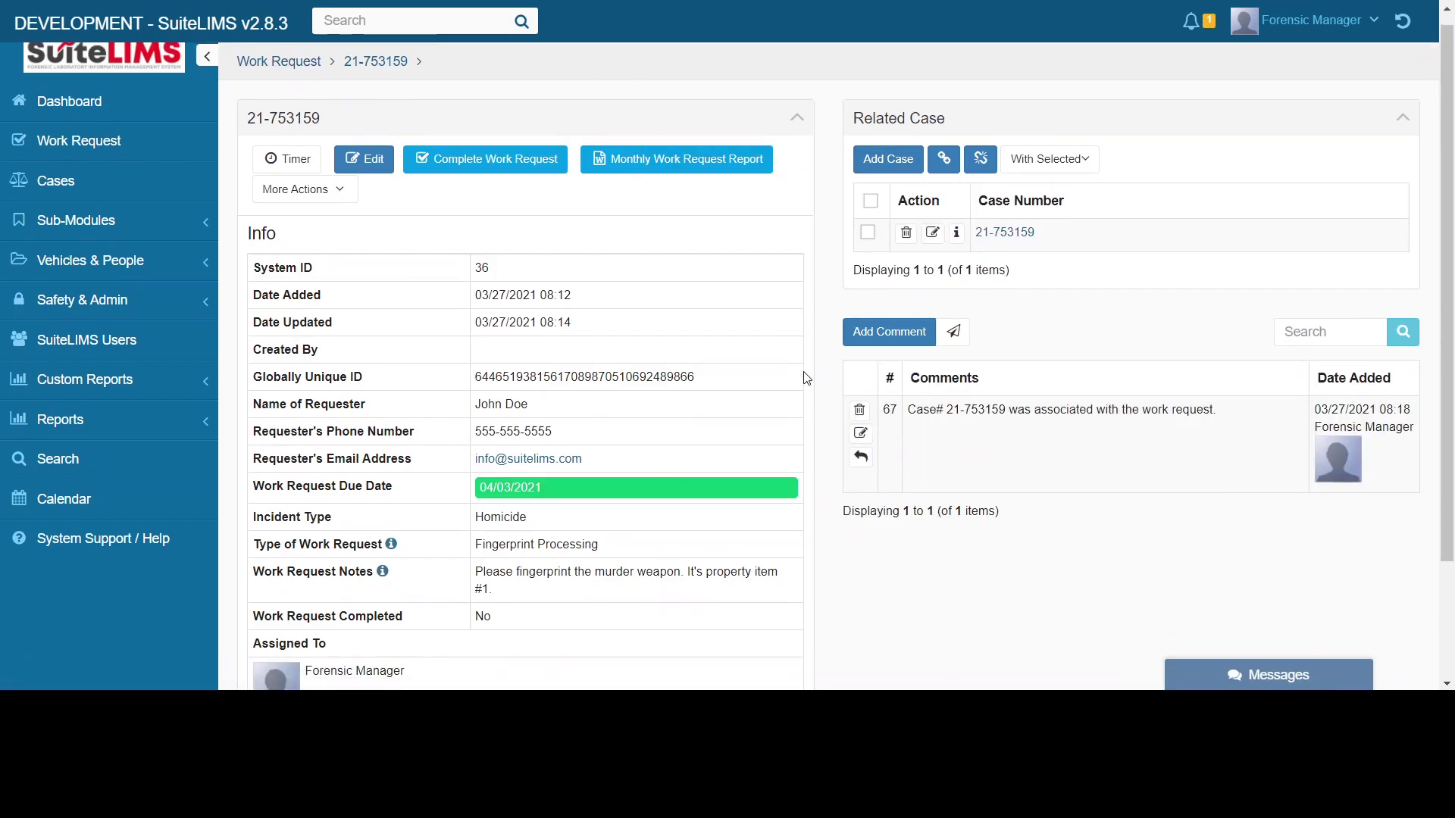
{"action": "scroll", "coordinate": [805, 378], "scroll_direction": "down", "scroll_amount": 2}
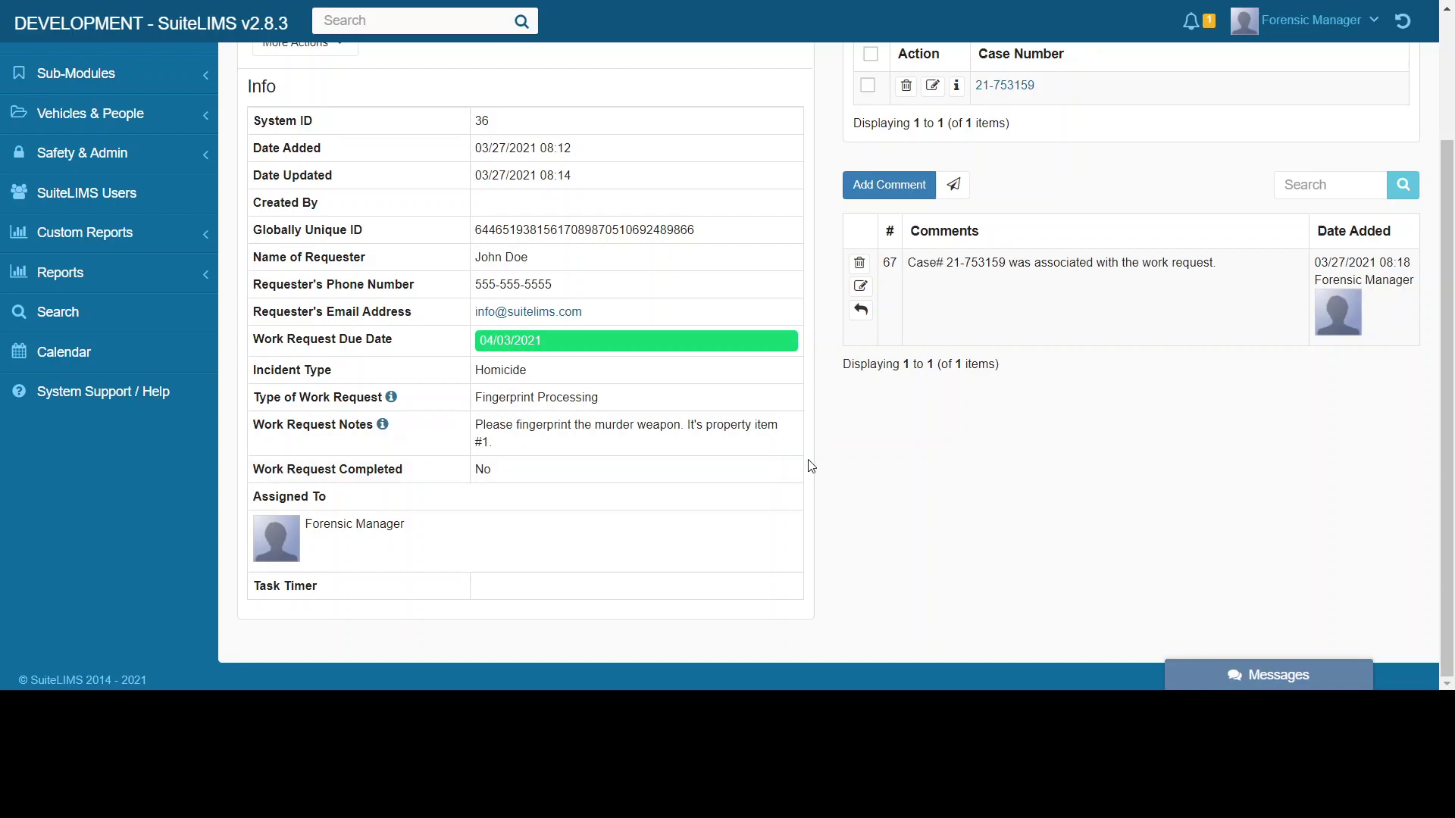
{"action": "scroll", "coordinate": [811, 281], "scroll_direction": "up", "scroll_amount": 2}
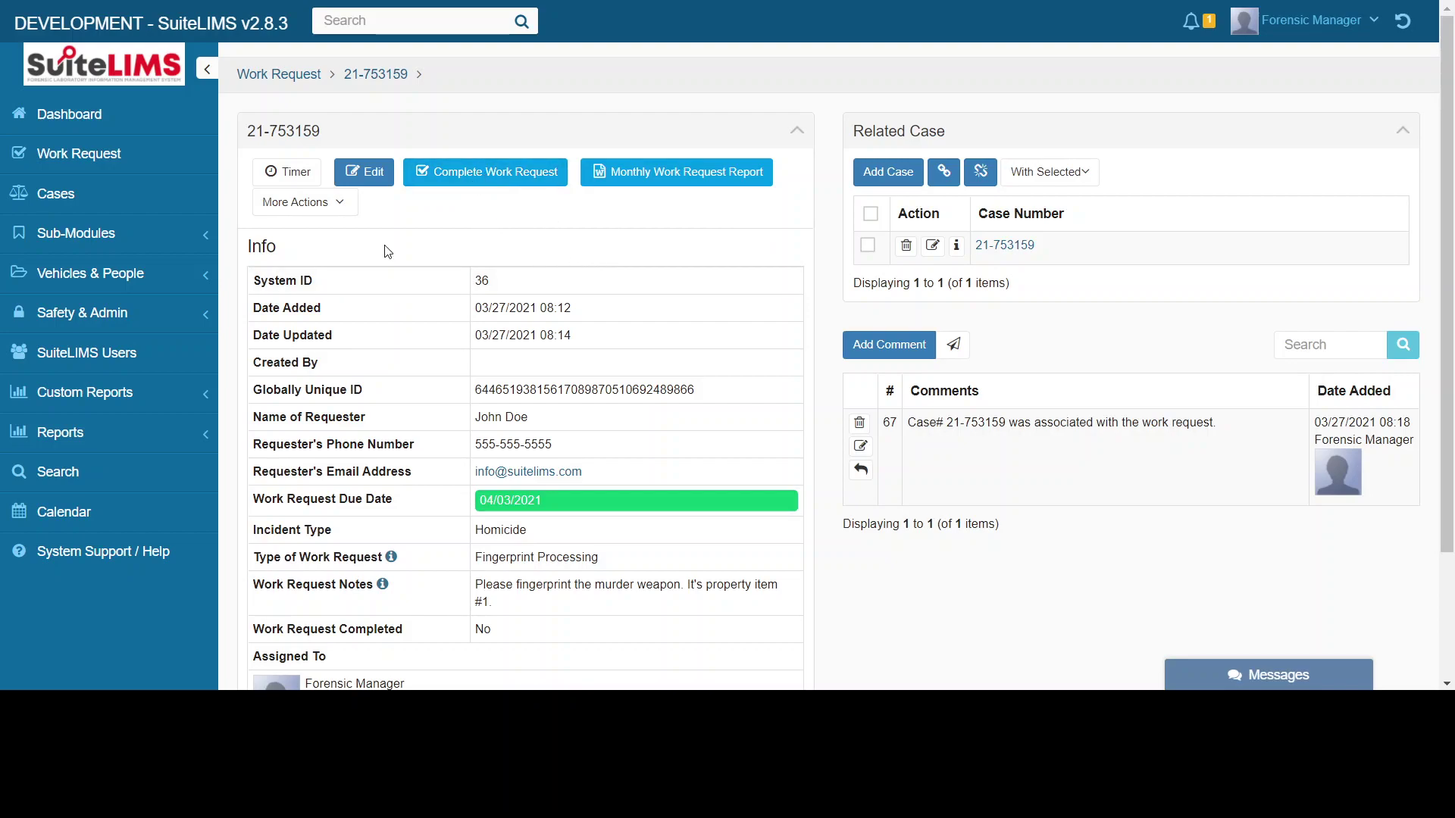
{"action": "left_click", "coordinate": [280, 76]}
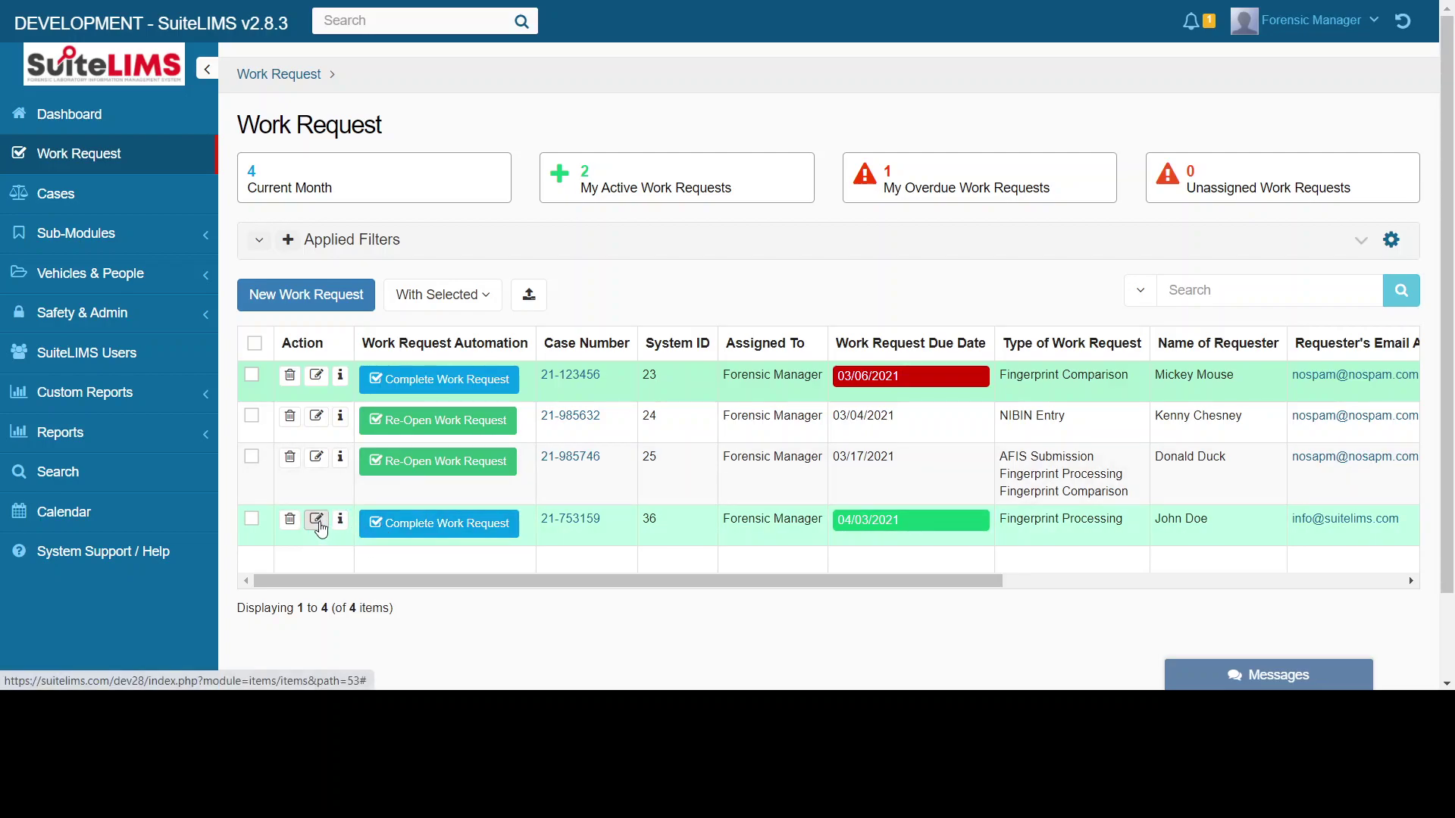
- Mark work request 21-753159 completed with completion date 2021-03-26 and save
{"action": "left_click", "coordinate": [317, 522]}
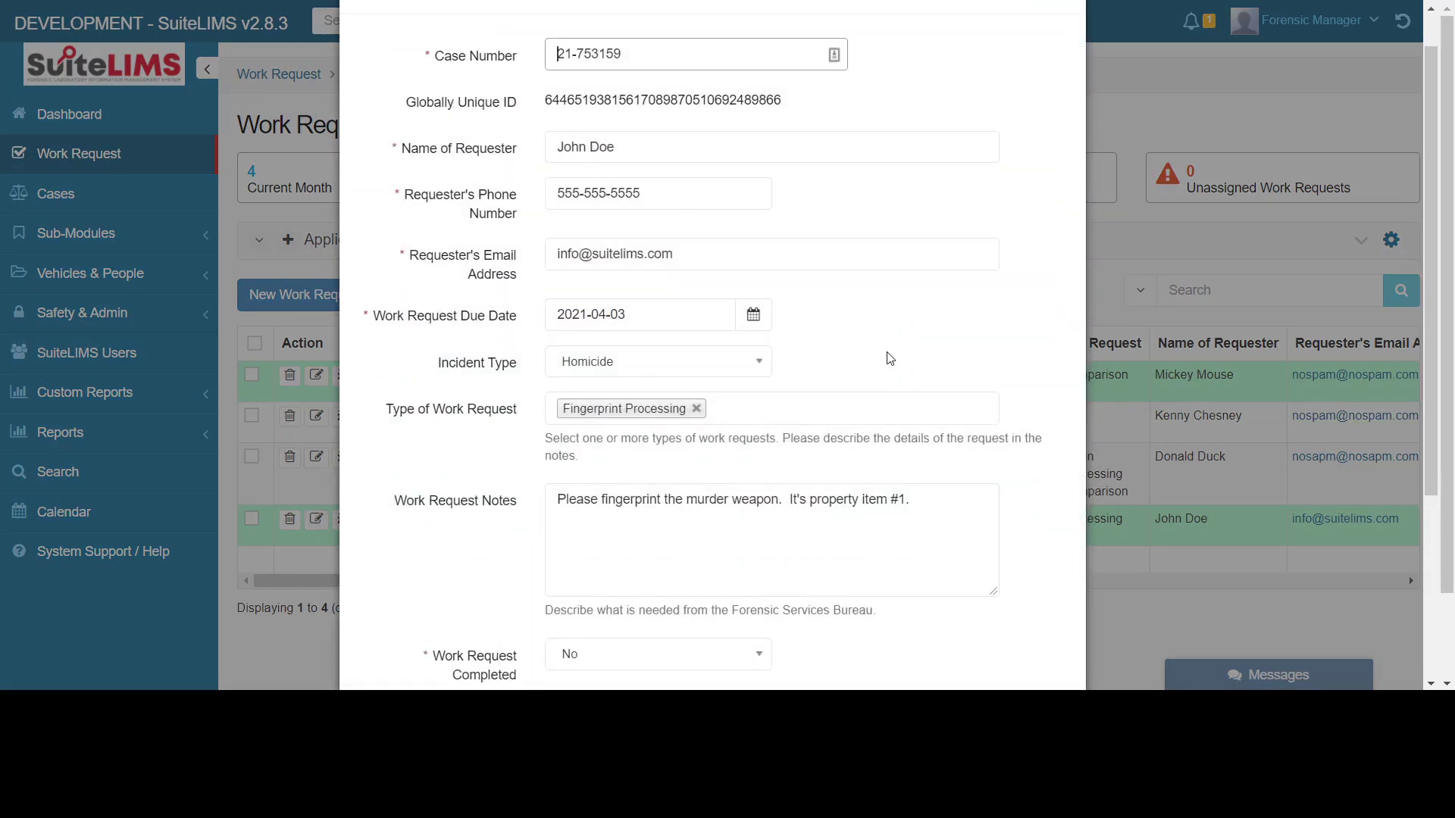
{"action": "scroll", "coordinate": [888, 354], "scroll_direction": "down", "scroll_amount": 2}
{"action": "left_click", "coordinate": [613, 383]}
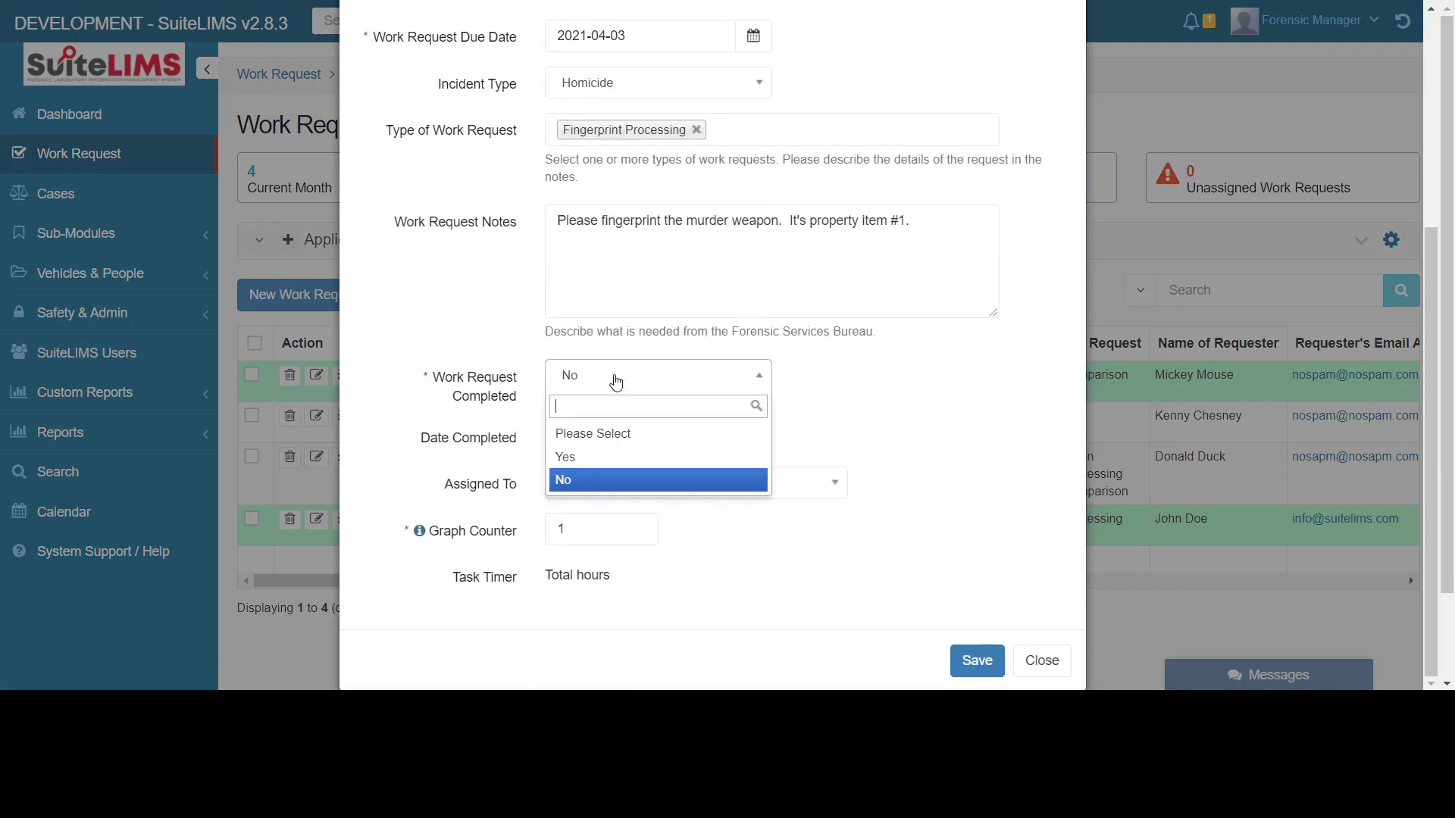
{"action": "left_click", "coordinate": [595, 459]}
{"action": "left_click", "coordinate": [750, 441]}
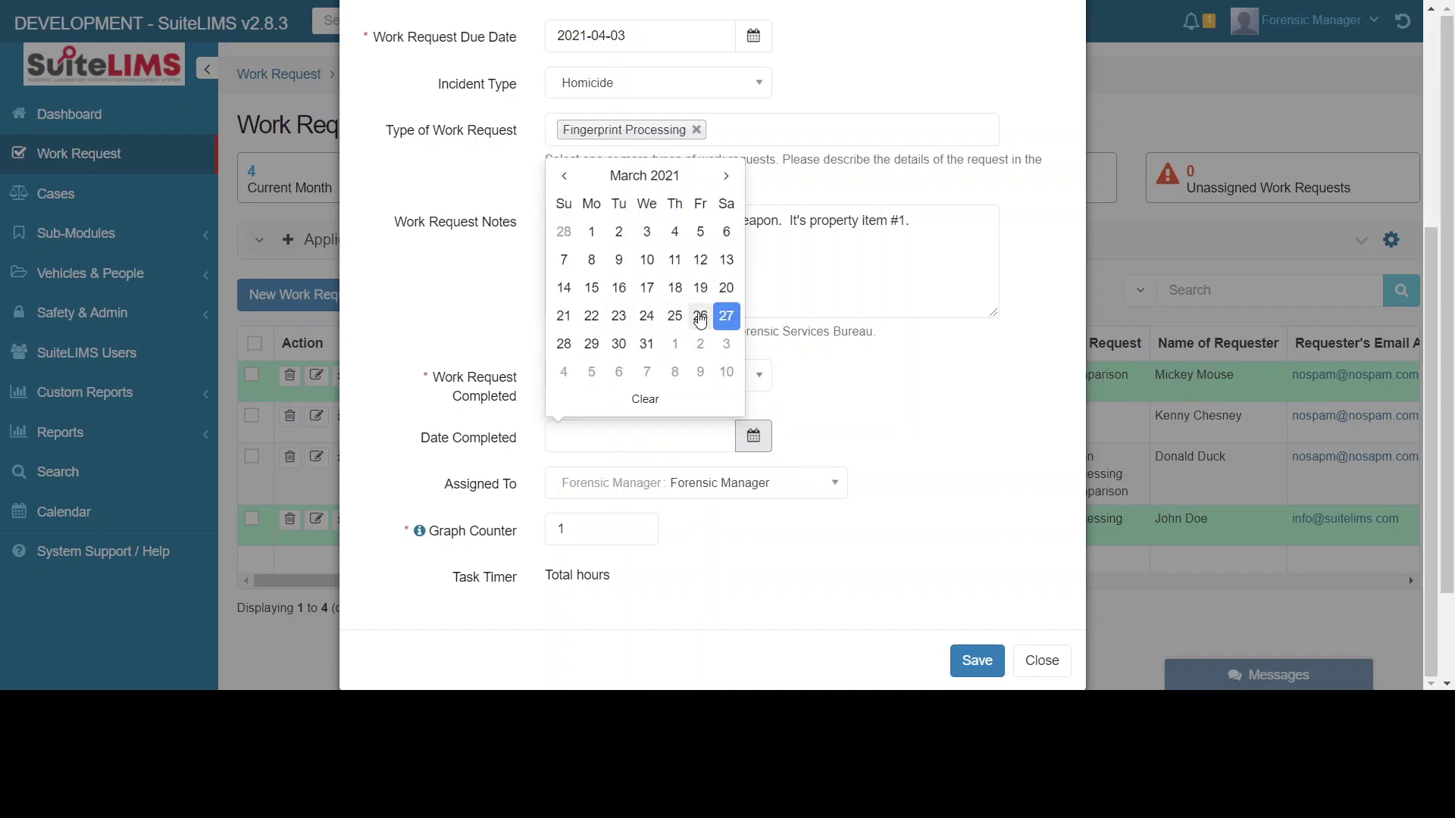
{"action": "left_click", "coordinate": [646, 343]}
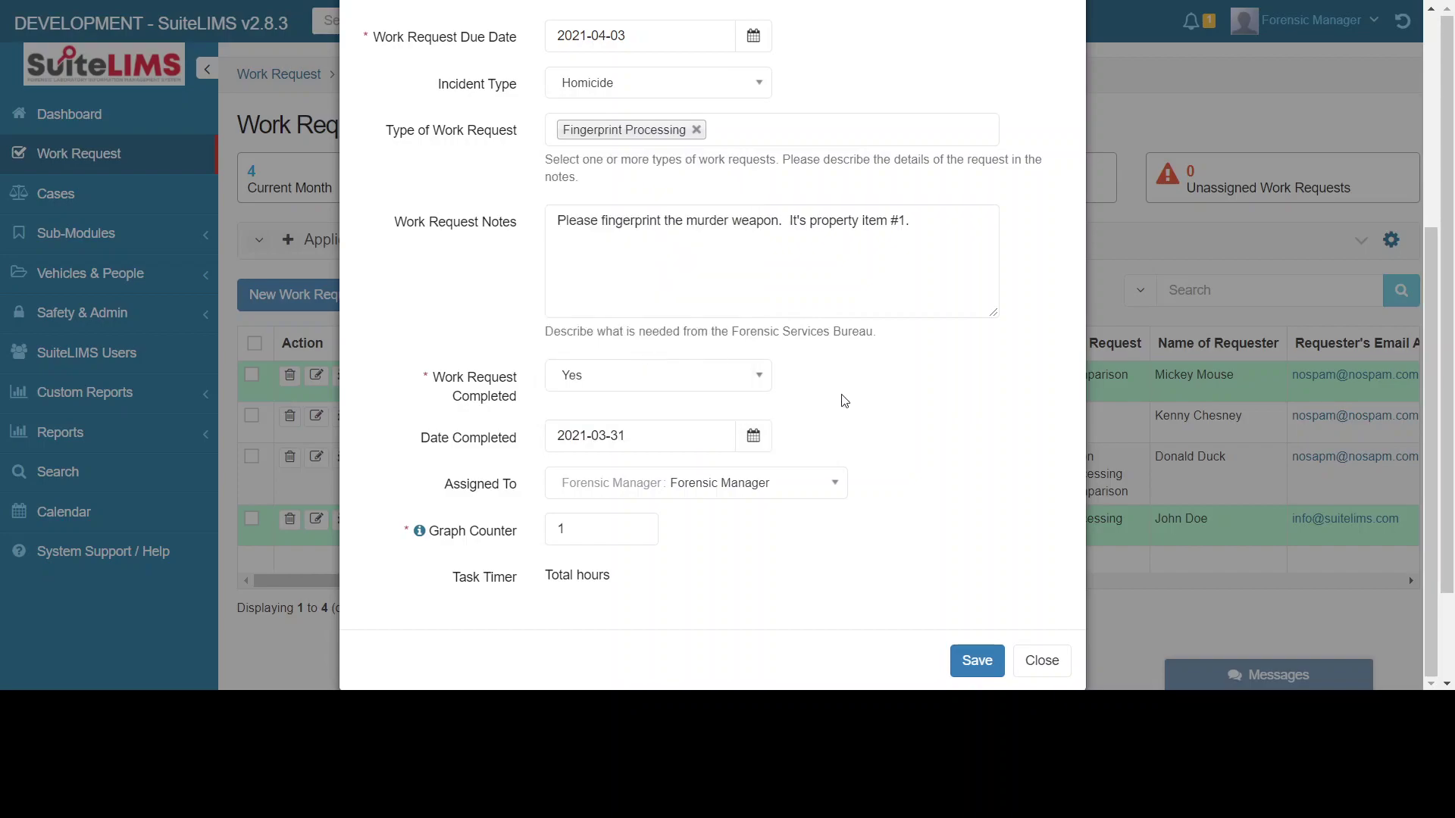
{"action": "left_click", "coordinate": [754, 436]}
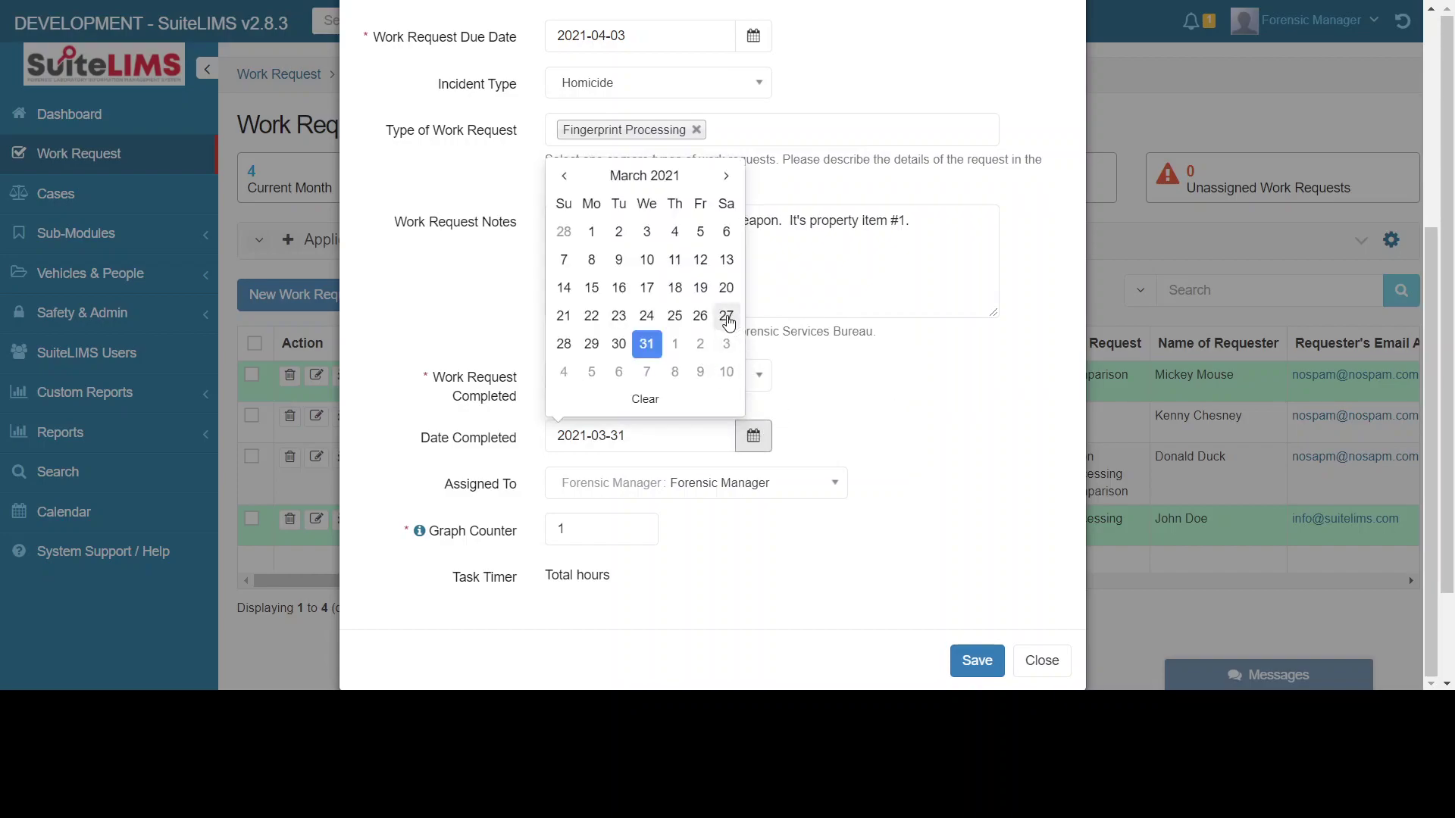
{"action": "left_click", "coordinate": [710, 317]}
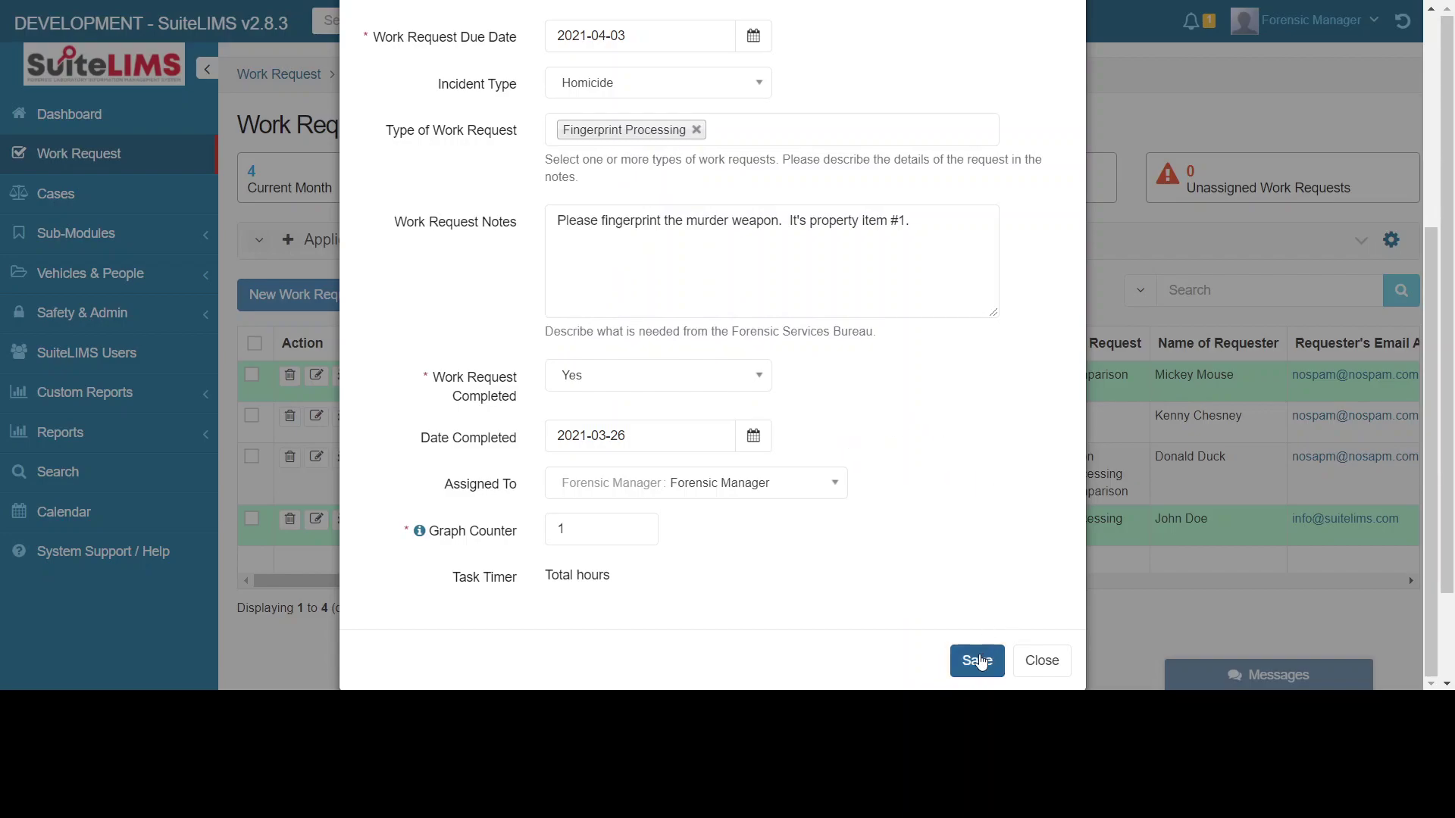
{"action": "left_click", "coordinate": [981, 661]}
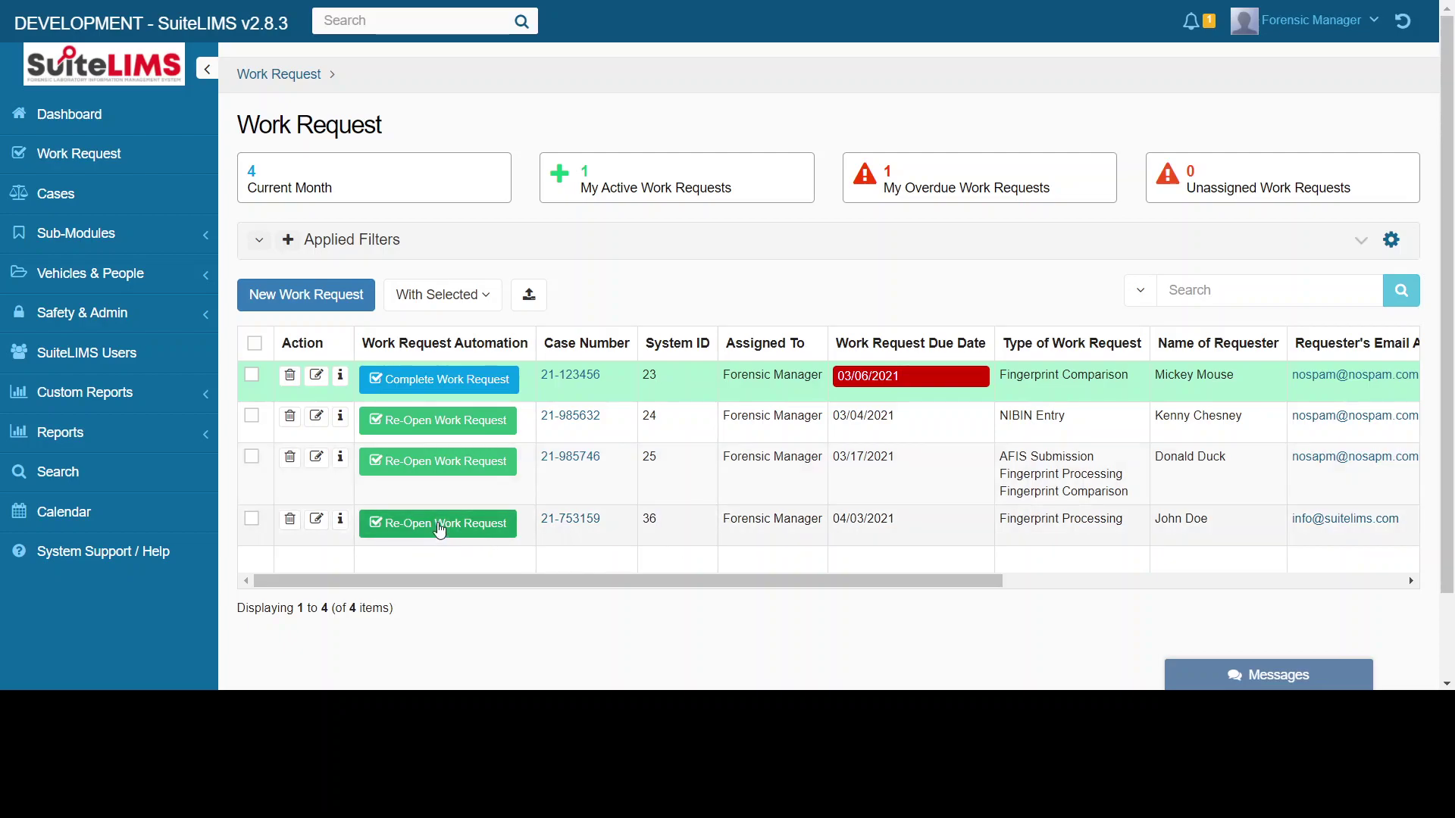
- Reopen work request 21-753159 so it is active again, due 04/03/2021
{"action": "left_click", "coordinate": [440, 530]}
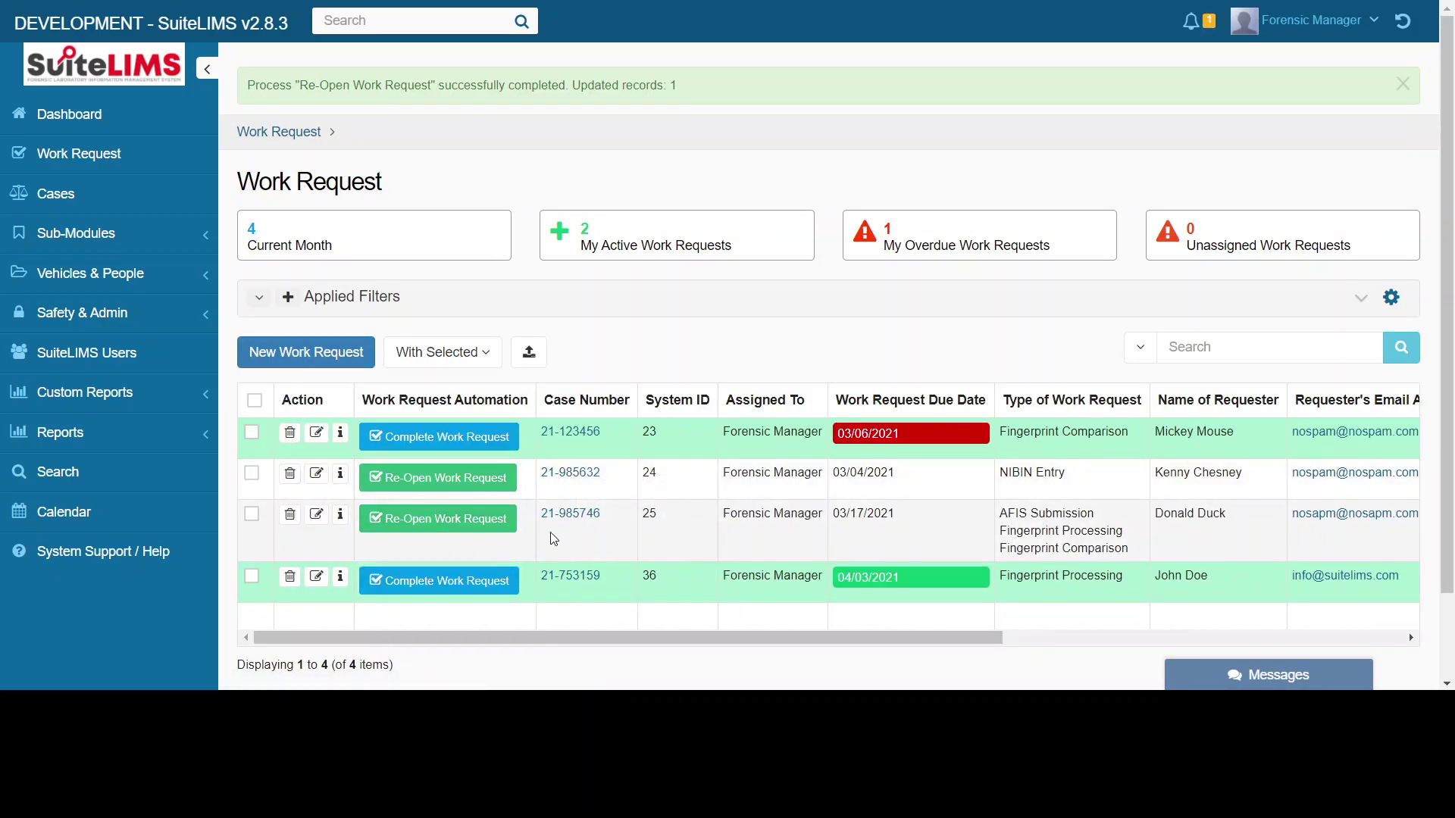
{"action": "mouse_move", "coordinate": [807, 576]}
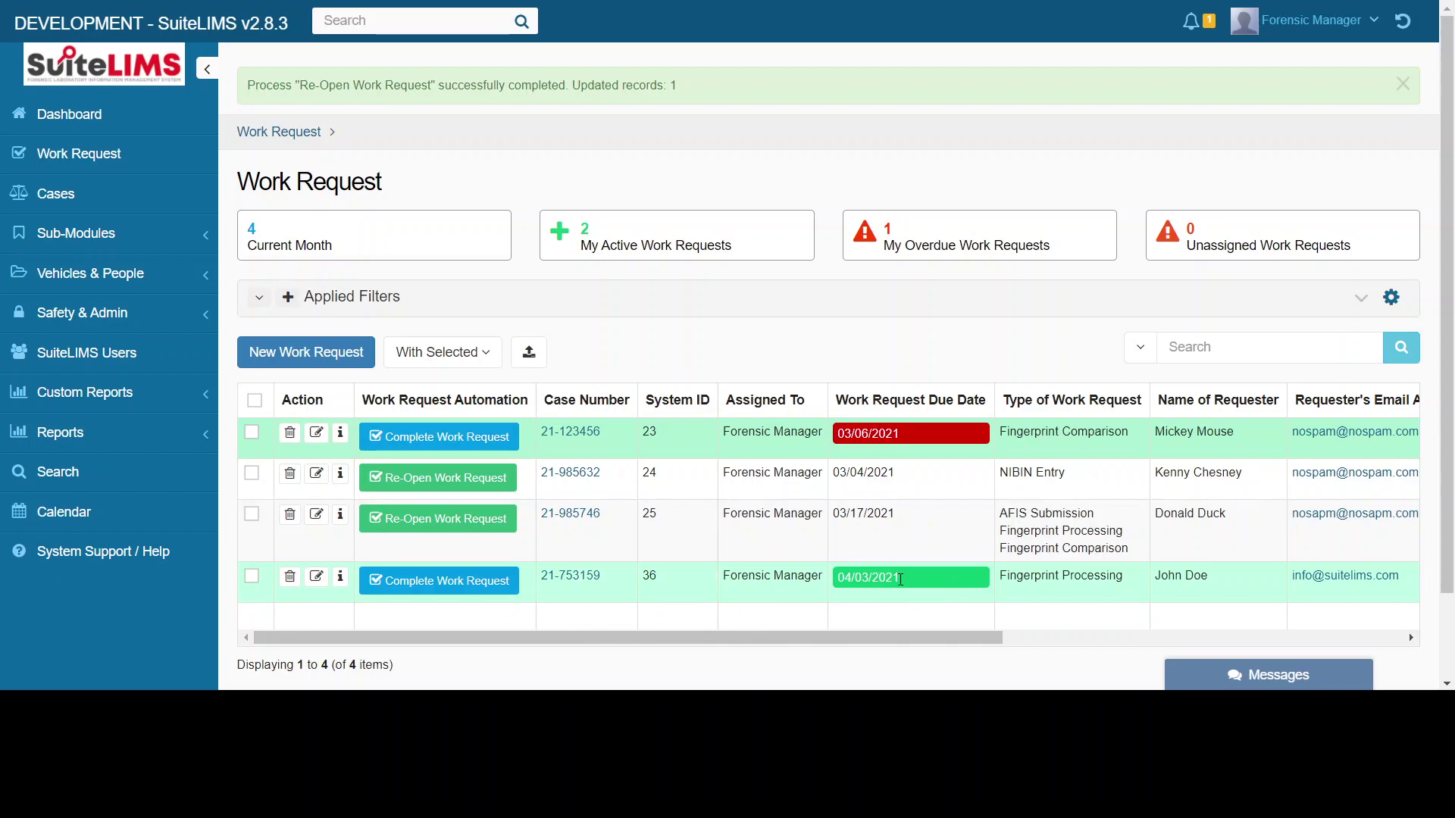
- Change work request 21-753159's due date to March 30, 2021 and save
{"action": "left_click", "coordinate": [317, 577]}
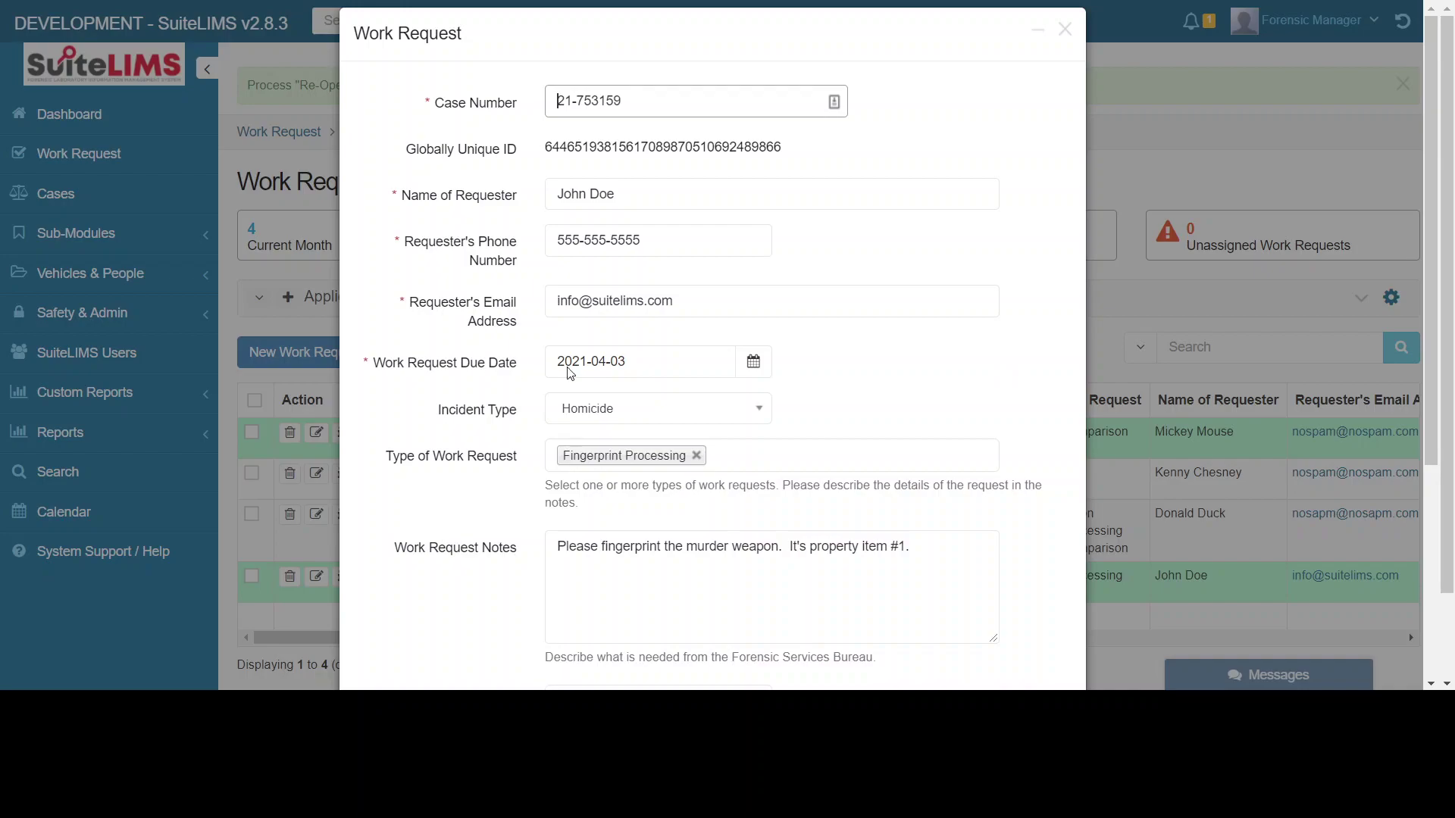
{"action": "left_click", "coordinate": [769, 366]}
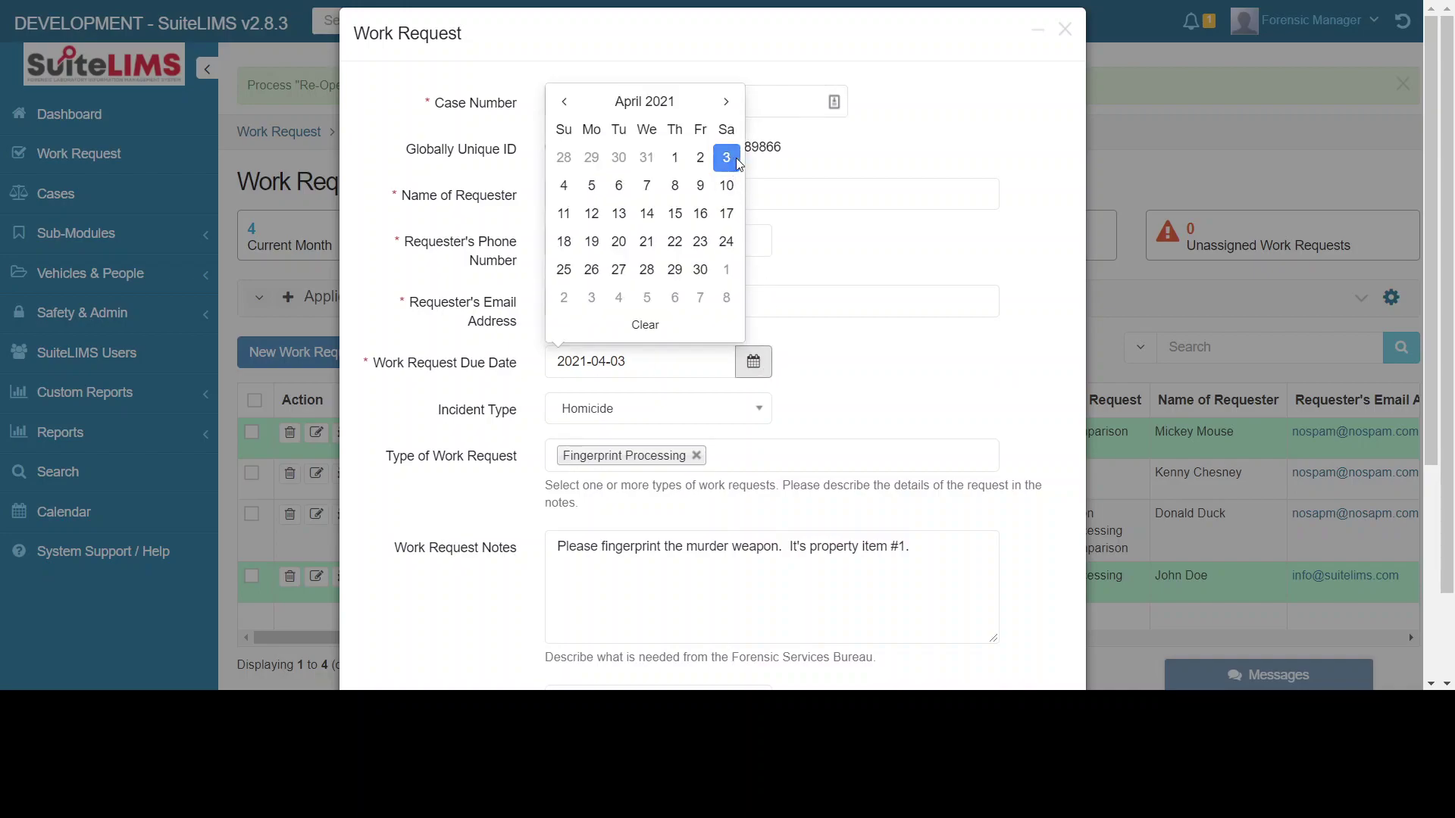
{"action": "left_click", "coordinate": [565, 103]}
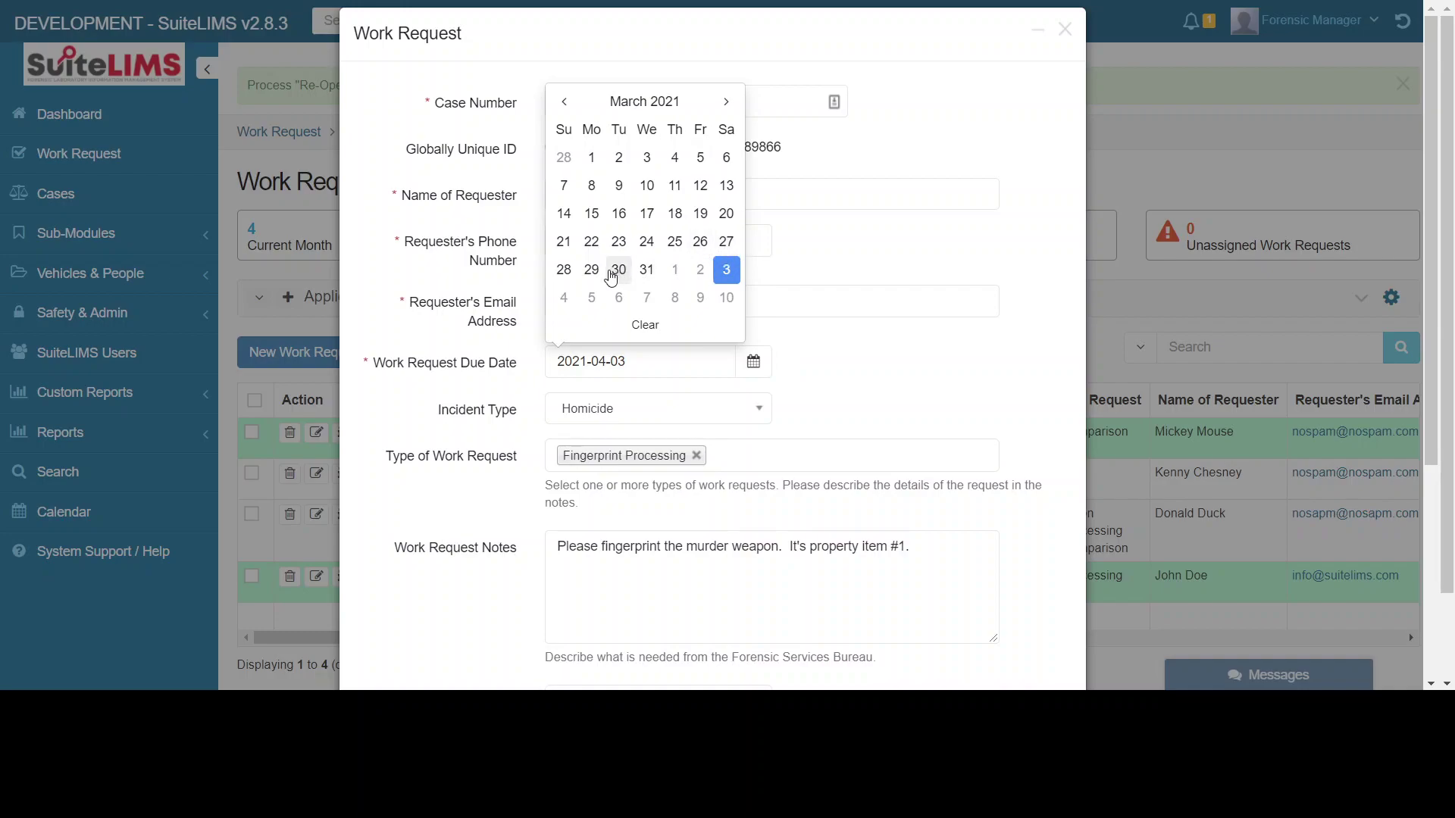
{"action": "left_click", "coordinate": [618, 271]}
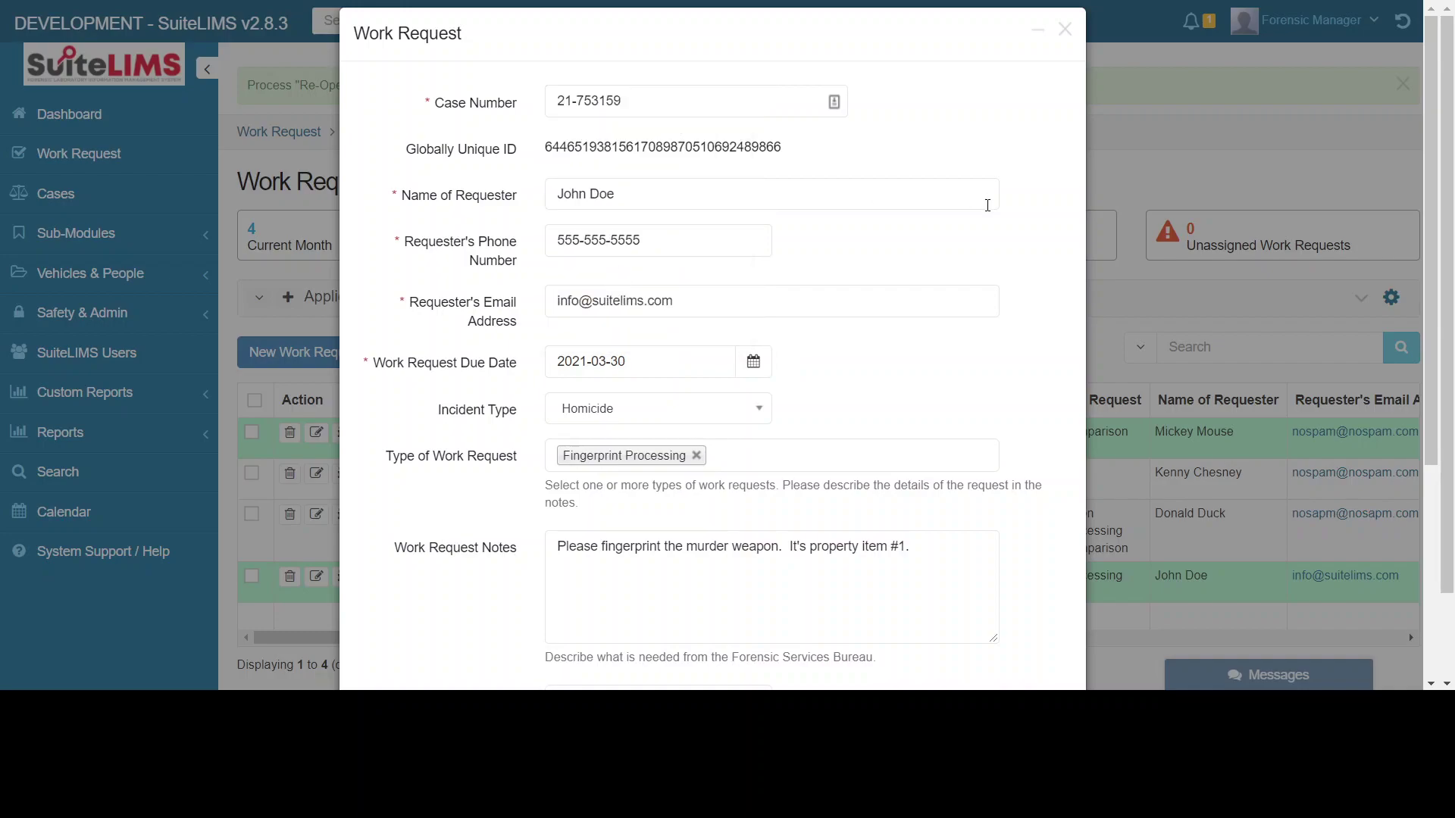
{"action": "scroll", "coordinate": [941, 586], "scroll_direction": "down", "scroll_amount": 3}
{"action": "scroll", "coordinate": [976, 618], "scroll_direction": "down", "scroll_amount": 1}
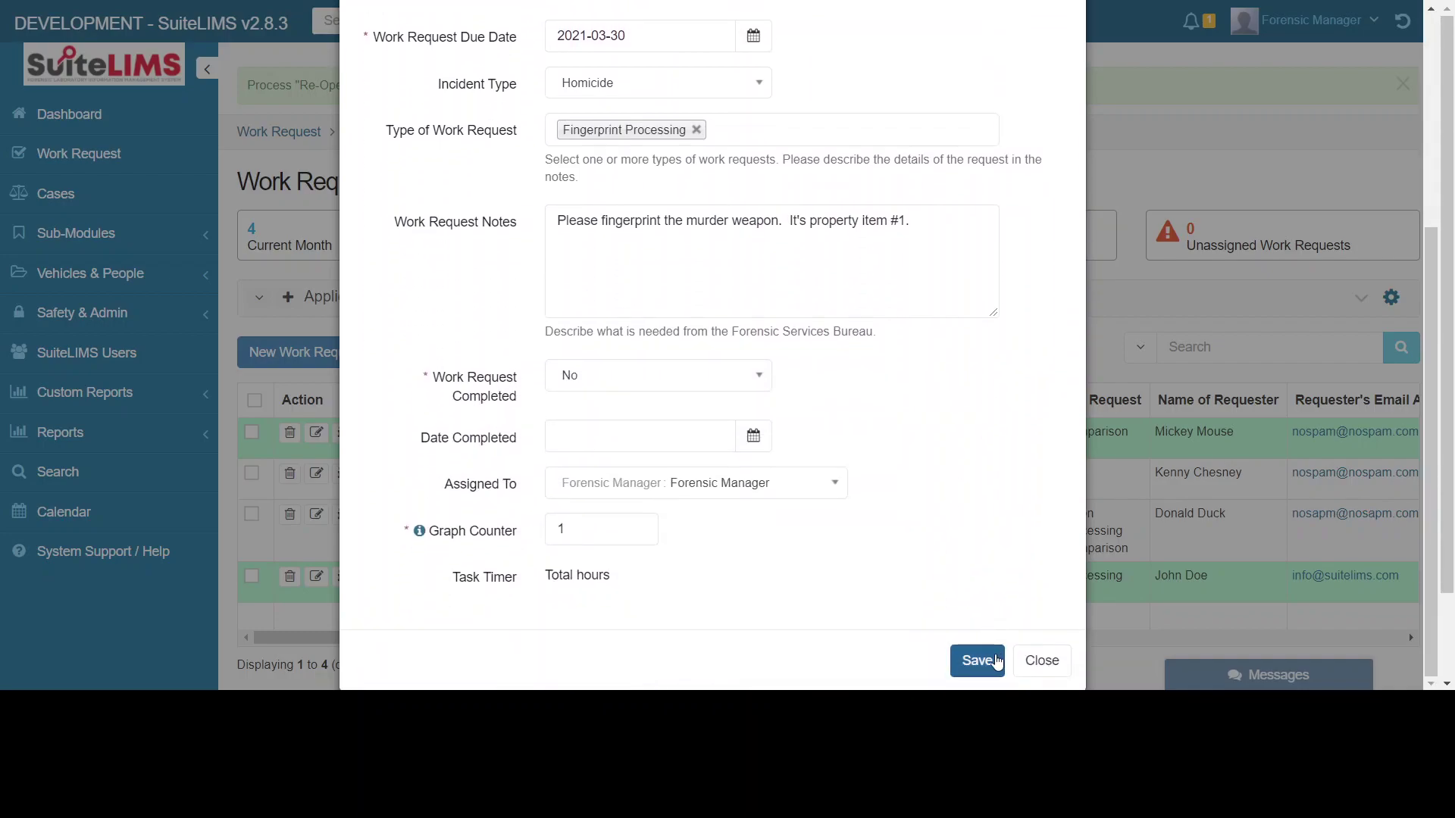
{"action": "left_click", "coordinate": [978, 660]}
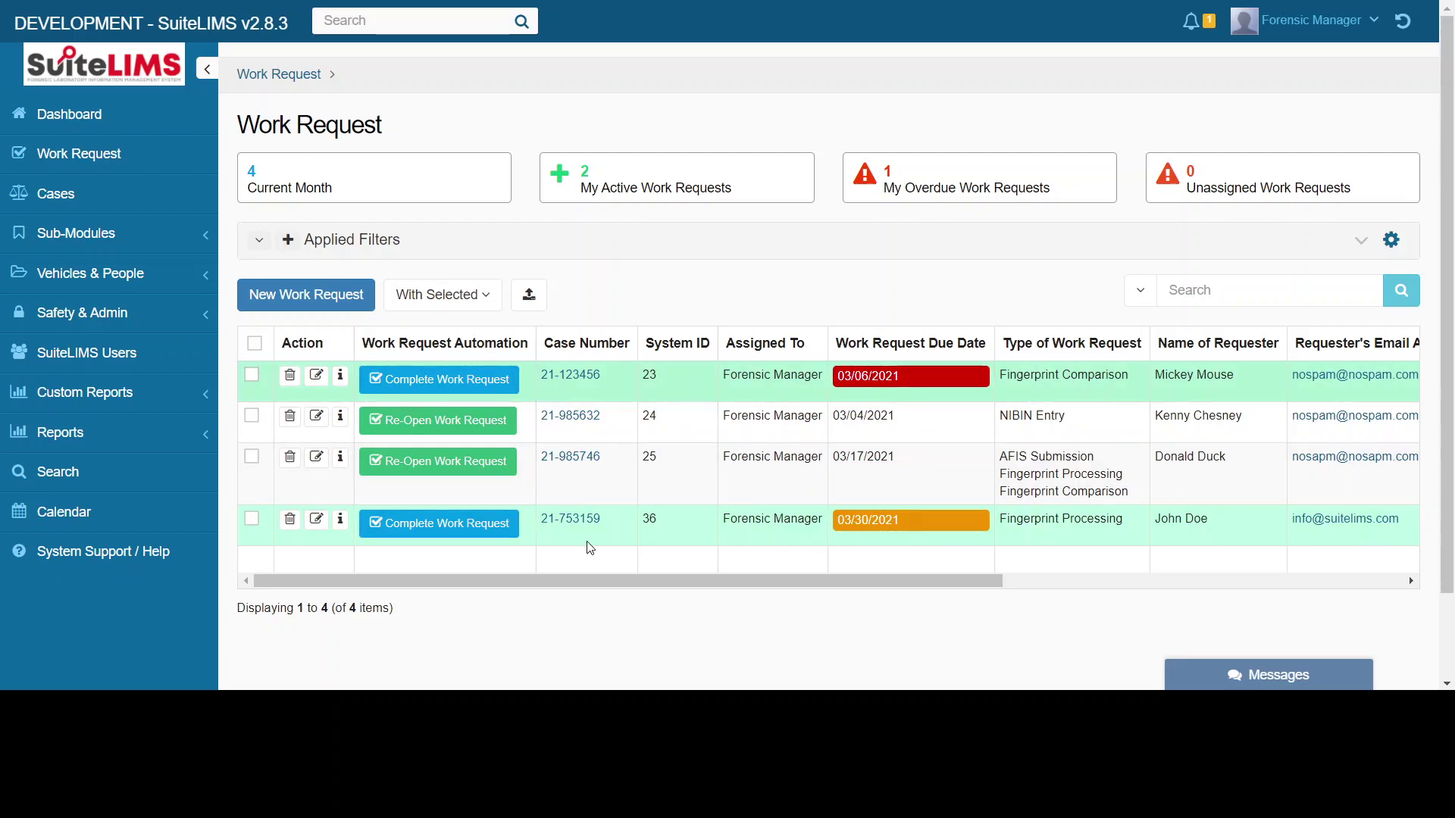
- Move the due date to March 27, 2021 and save, making the request overdue
{"action": "left_click", "coordinate": [321, 527]}
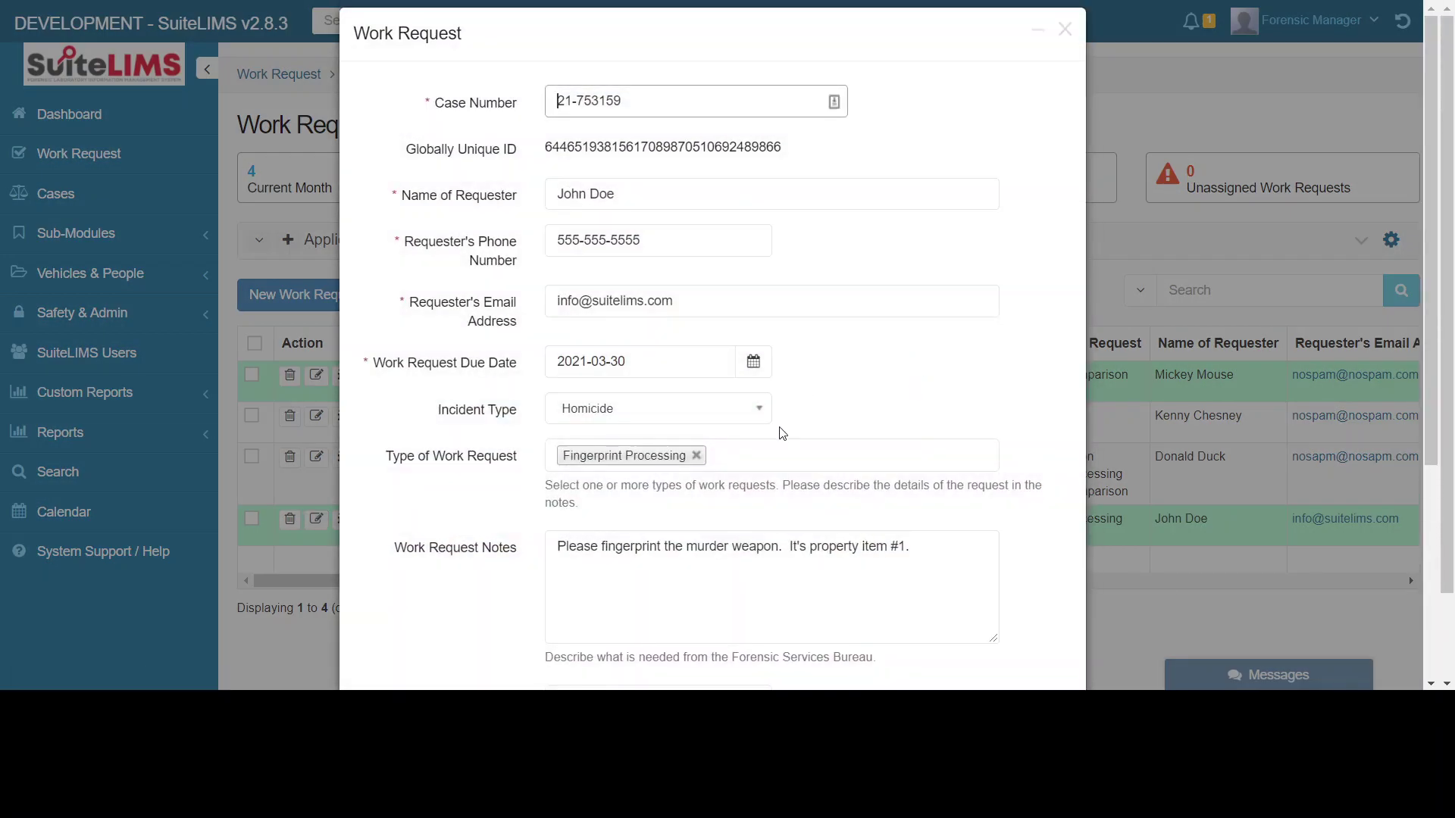
{"action": "left_click", "coordinate": [755, 361]}
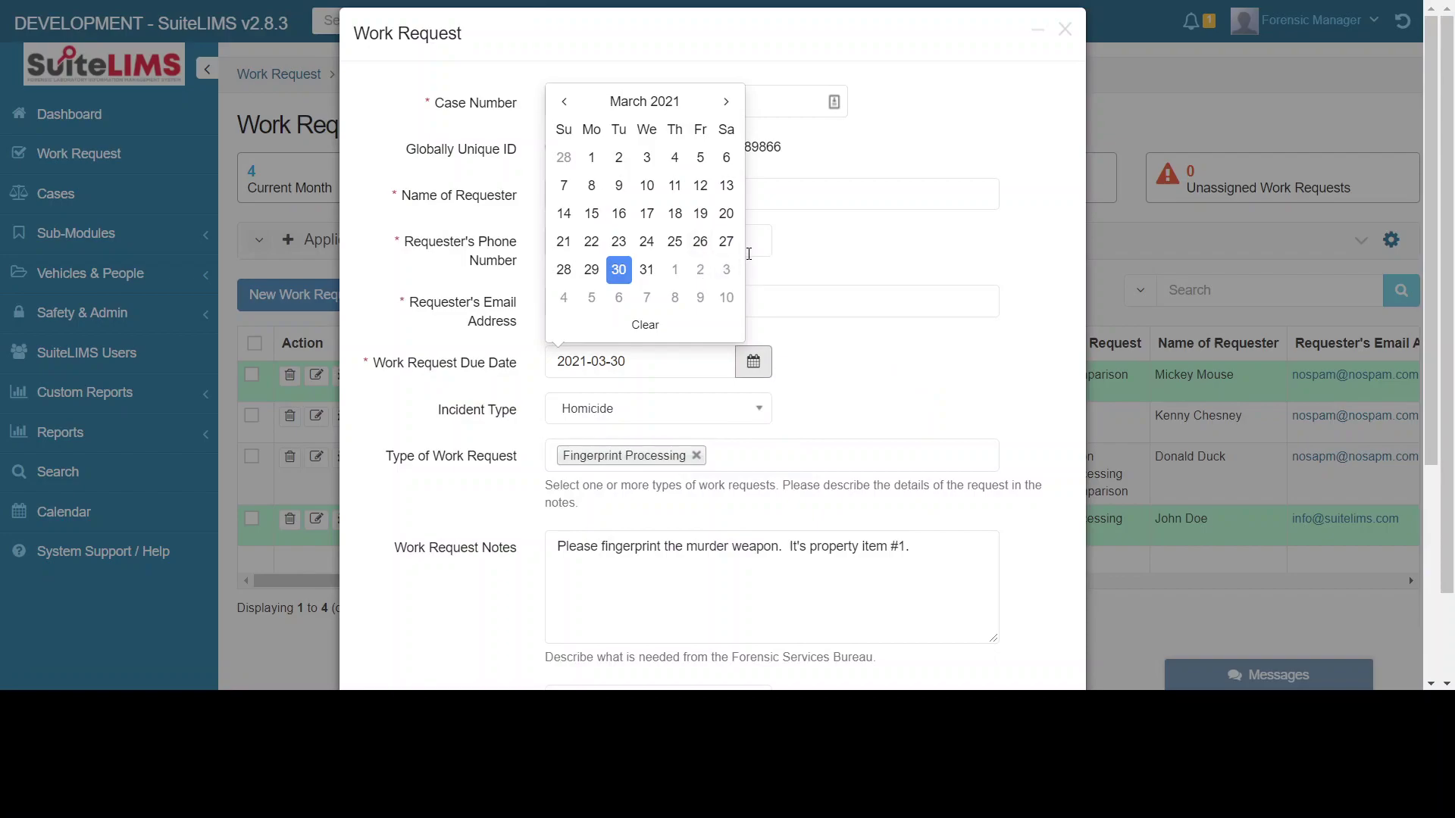
{"action": "left_click", "coordinate": [726, 241]}
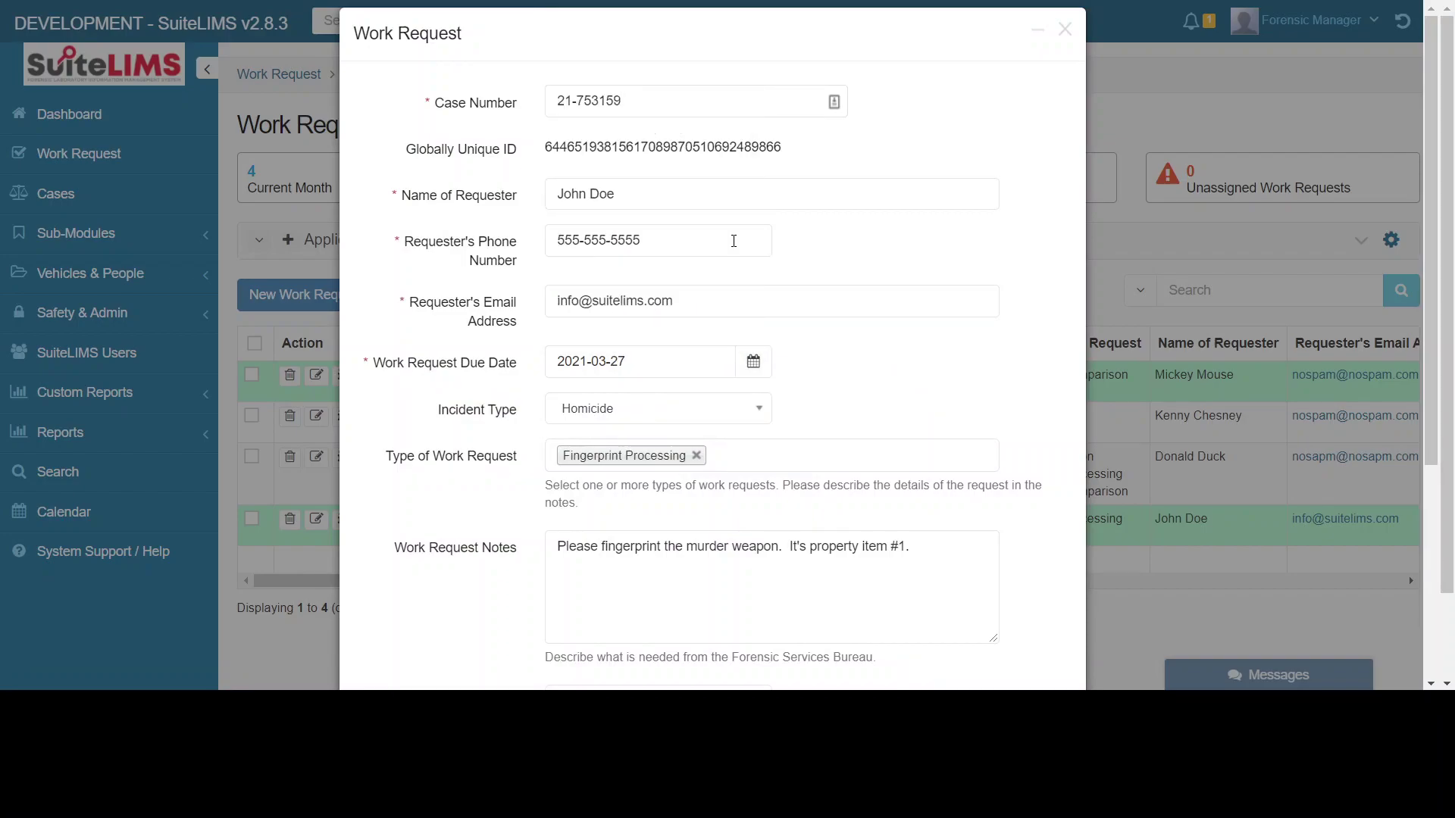
{"action": "scroll", "coordinate": [949, 388], "scroll_direction": "down", "scroll_amount": 4}
{"action": "scroll", "coordinate": [963, 510], "scroll_direction": "down", "scroll_amount": 1}
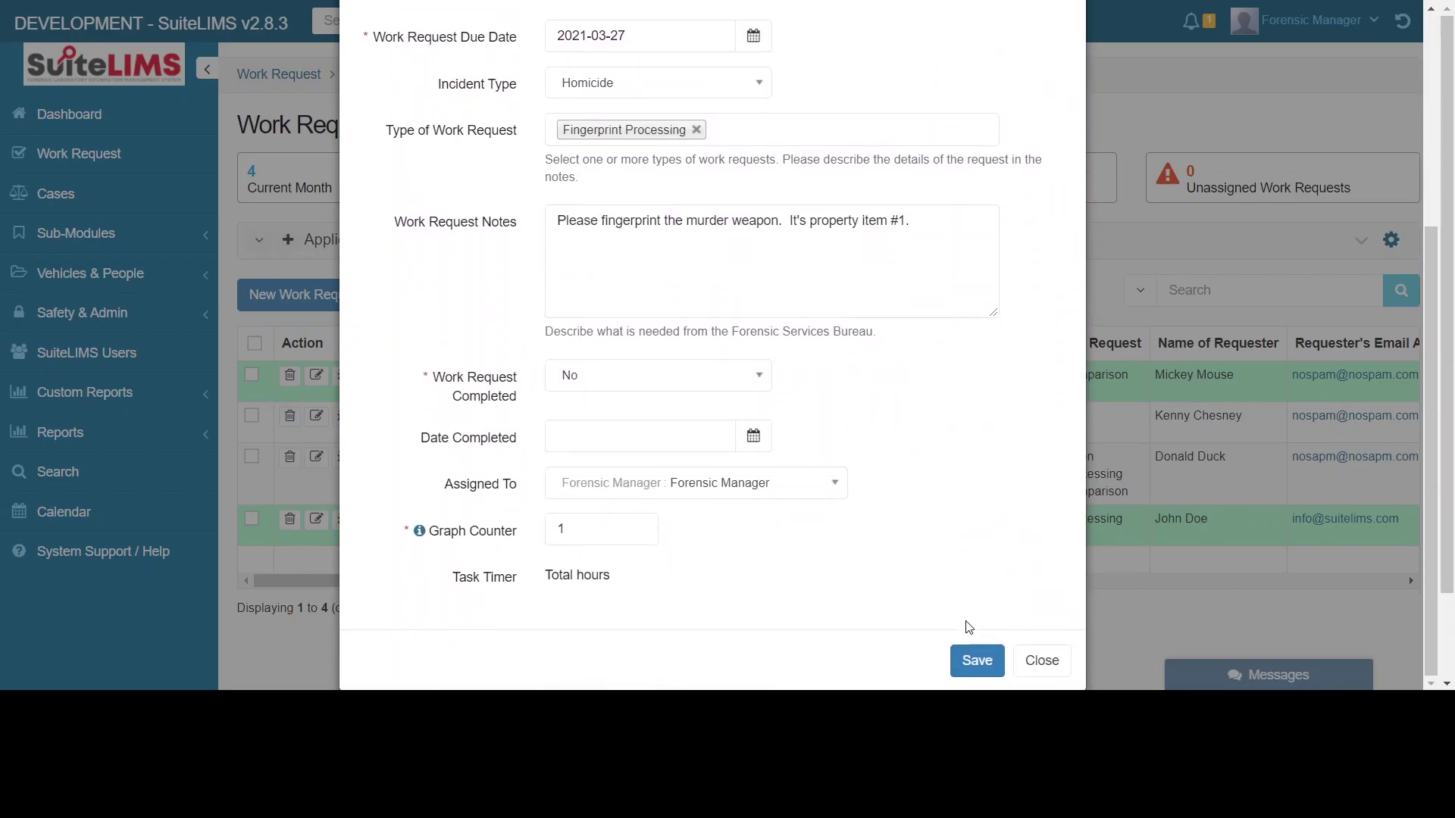
{"action": "left_click", "coordinate": [976, 661]}
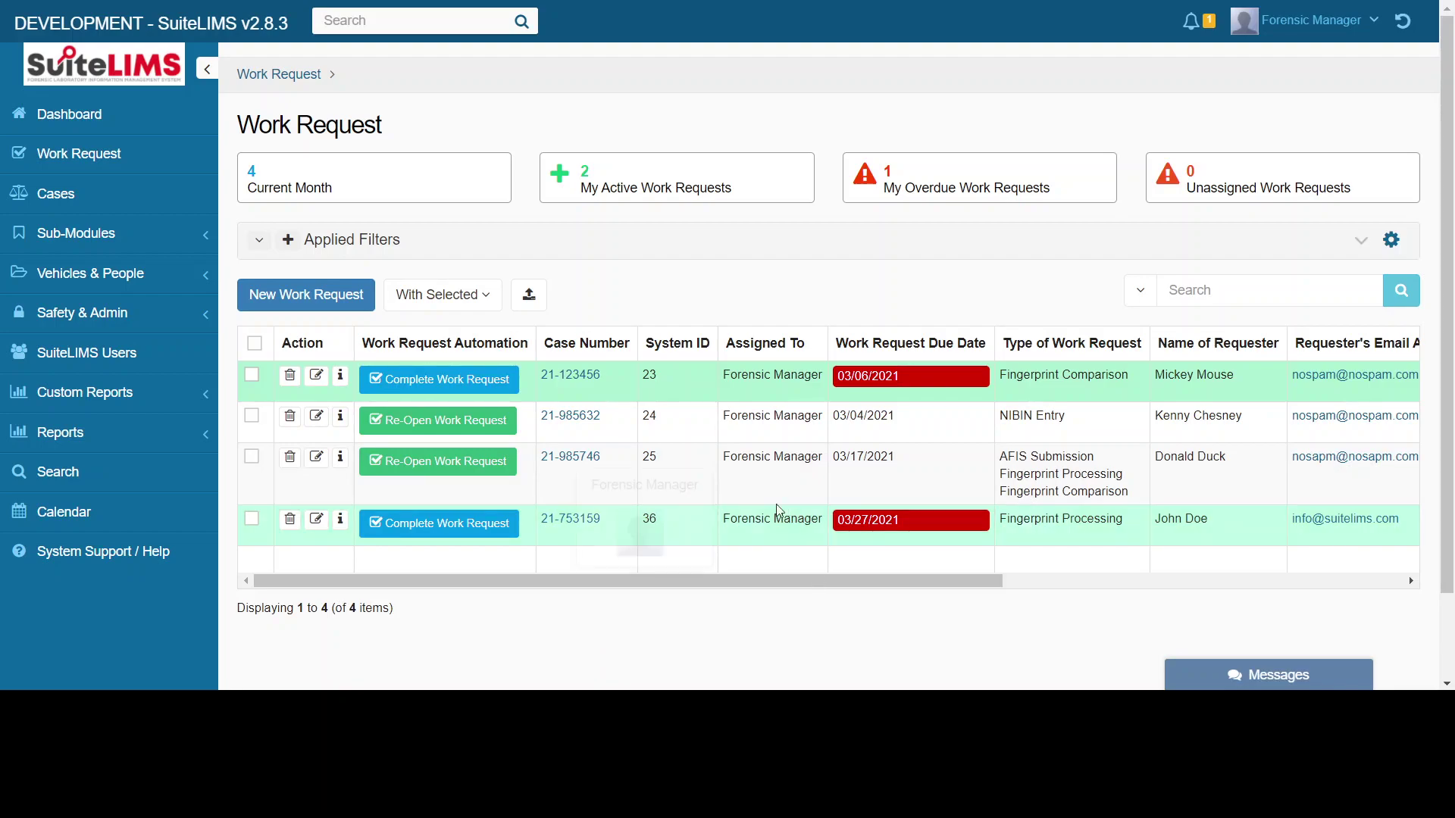
- Copy System ID 36 from the list and switch to the public status page
{"action": "mouse_move", "coordinate": [727, 462]}
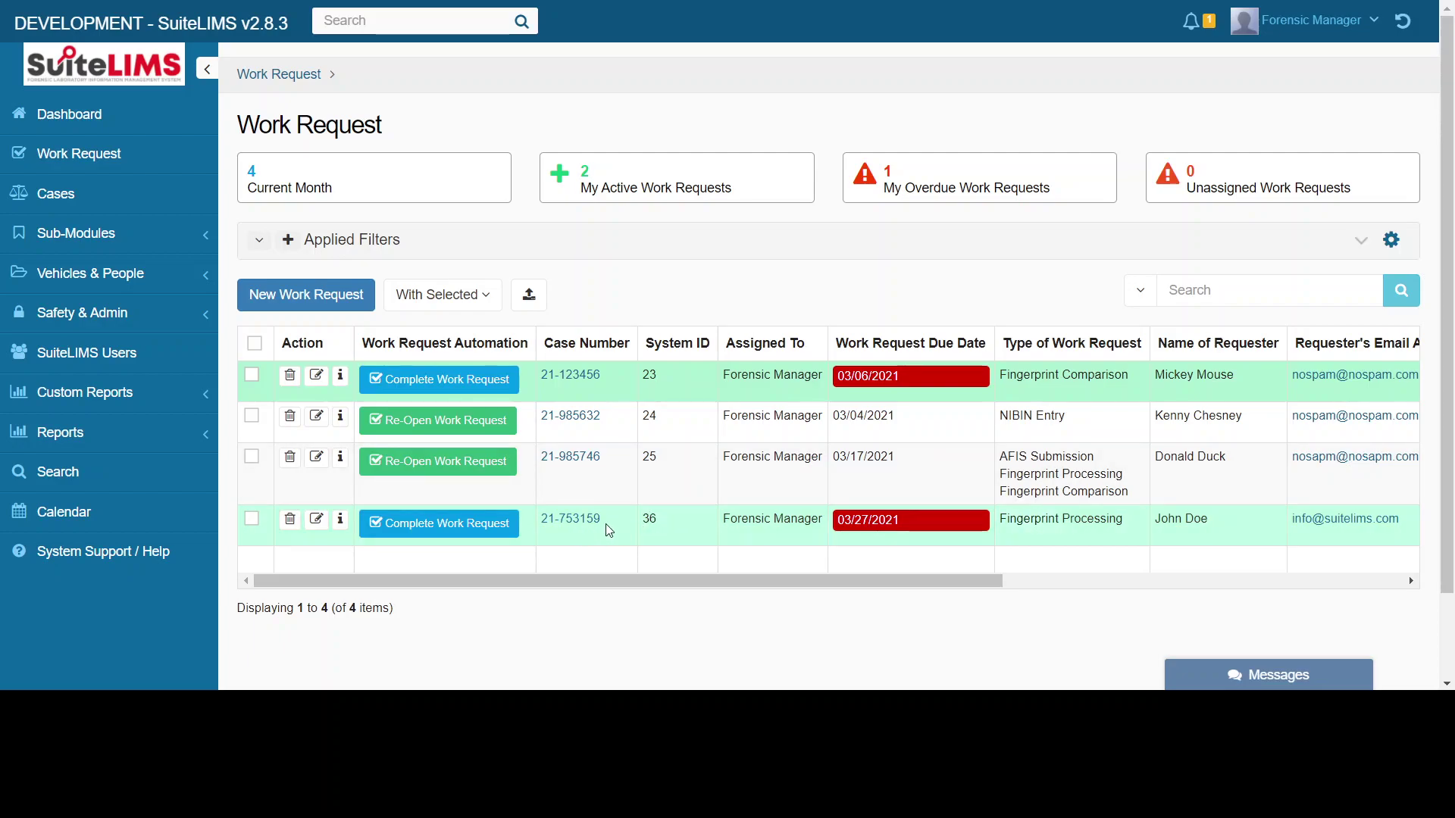
{"action": "double_click", "coordinate": [650, 519]}
{"action": "right_click", "coordinate": [650, 515]}
{"action": "left_click", "coordinate": [682, 542]}
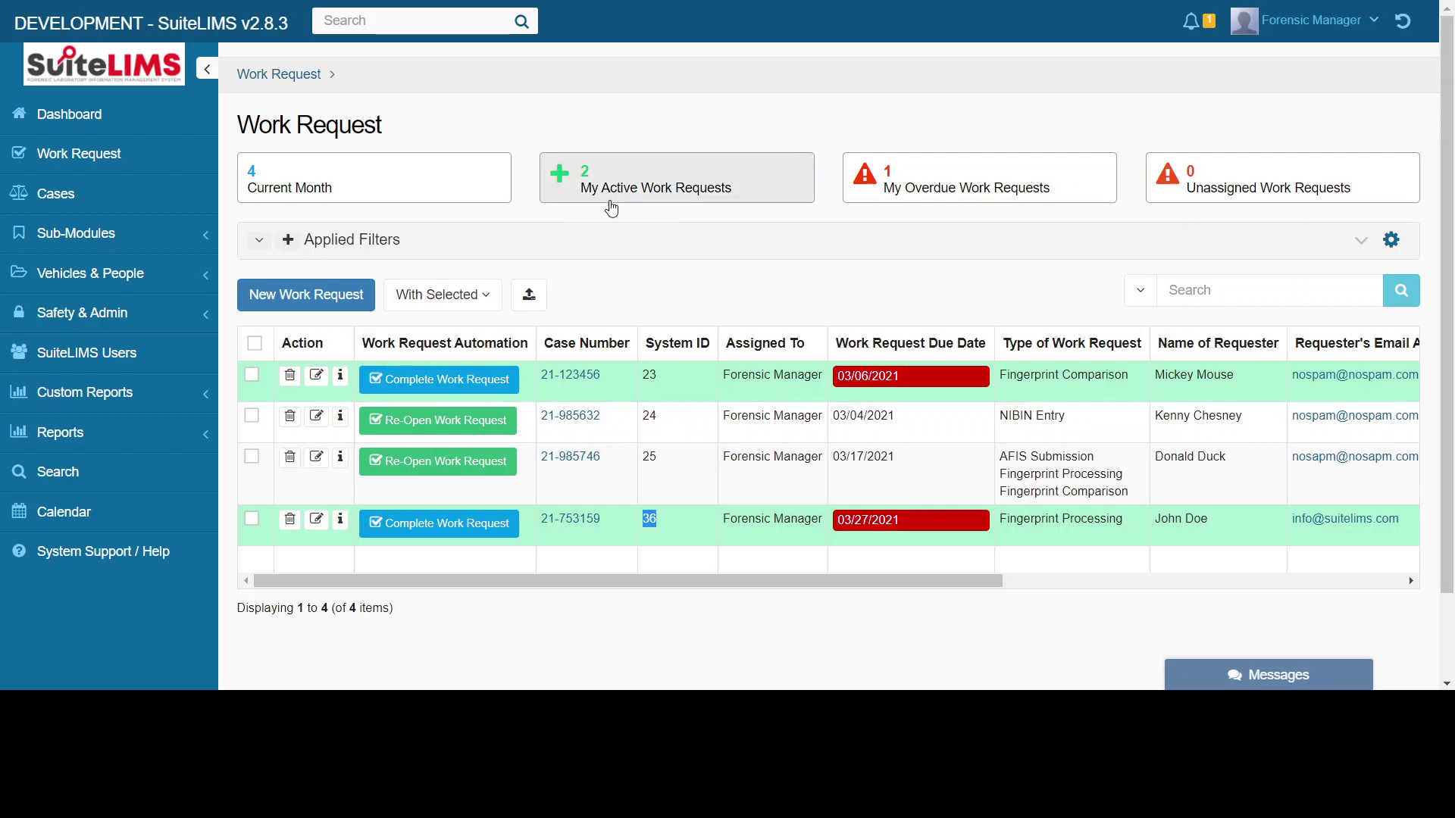
{"action": "left_click", "coordinate": [515, 1]}
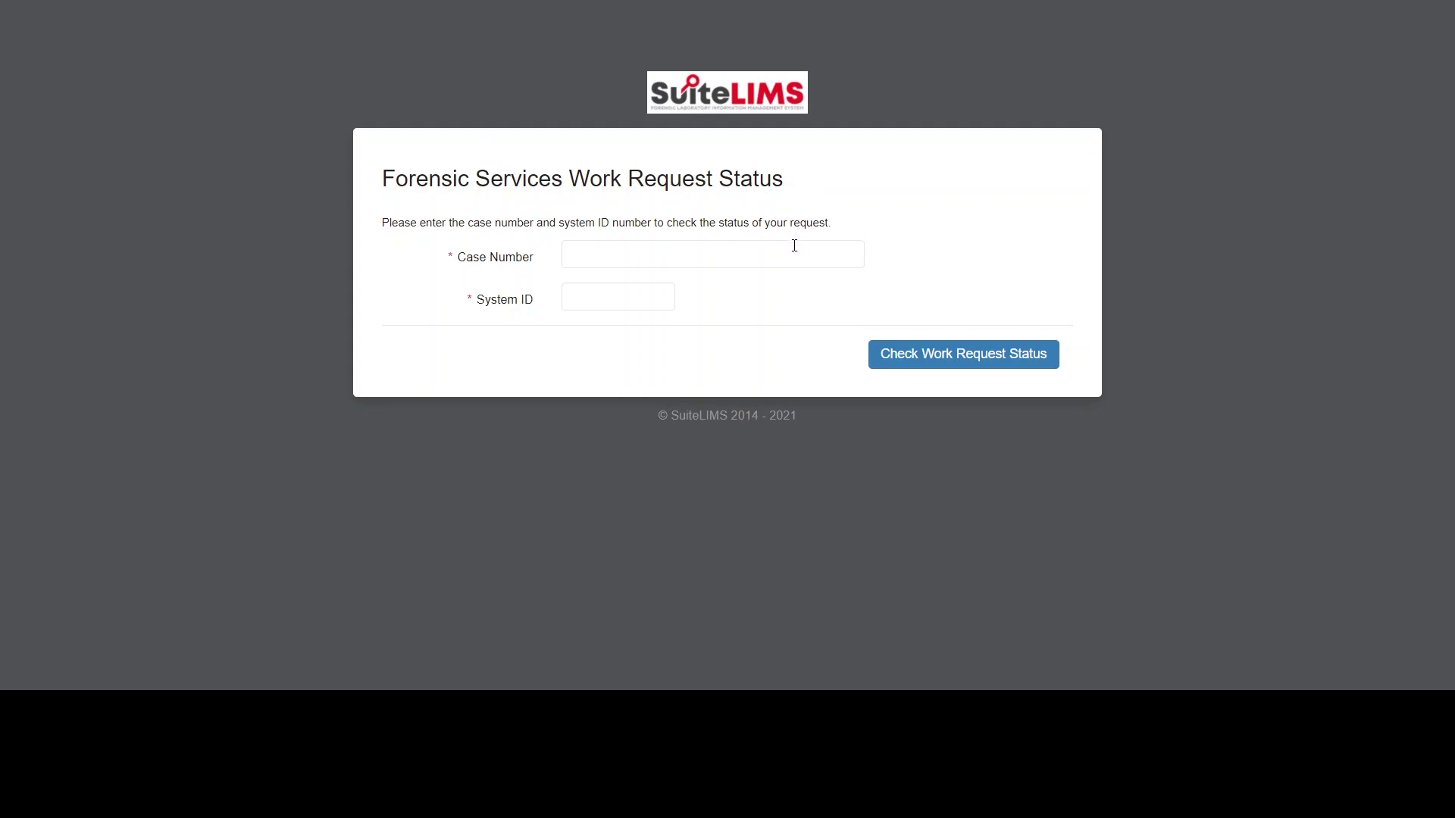
{"action": "right_click", "coordinate": [588, 299]}
{"action": "left_click", "coordinate": [639, 440]}
{"action": "left_click", "coordinate": [682, 255]}
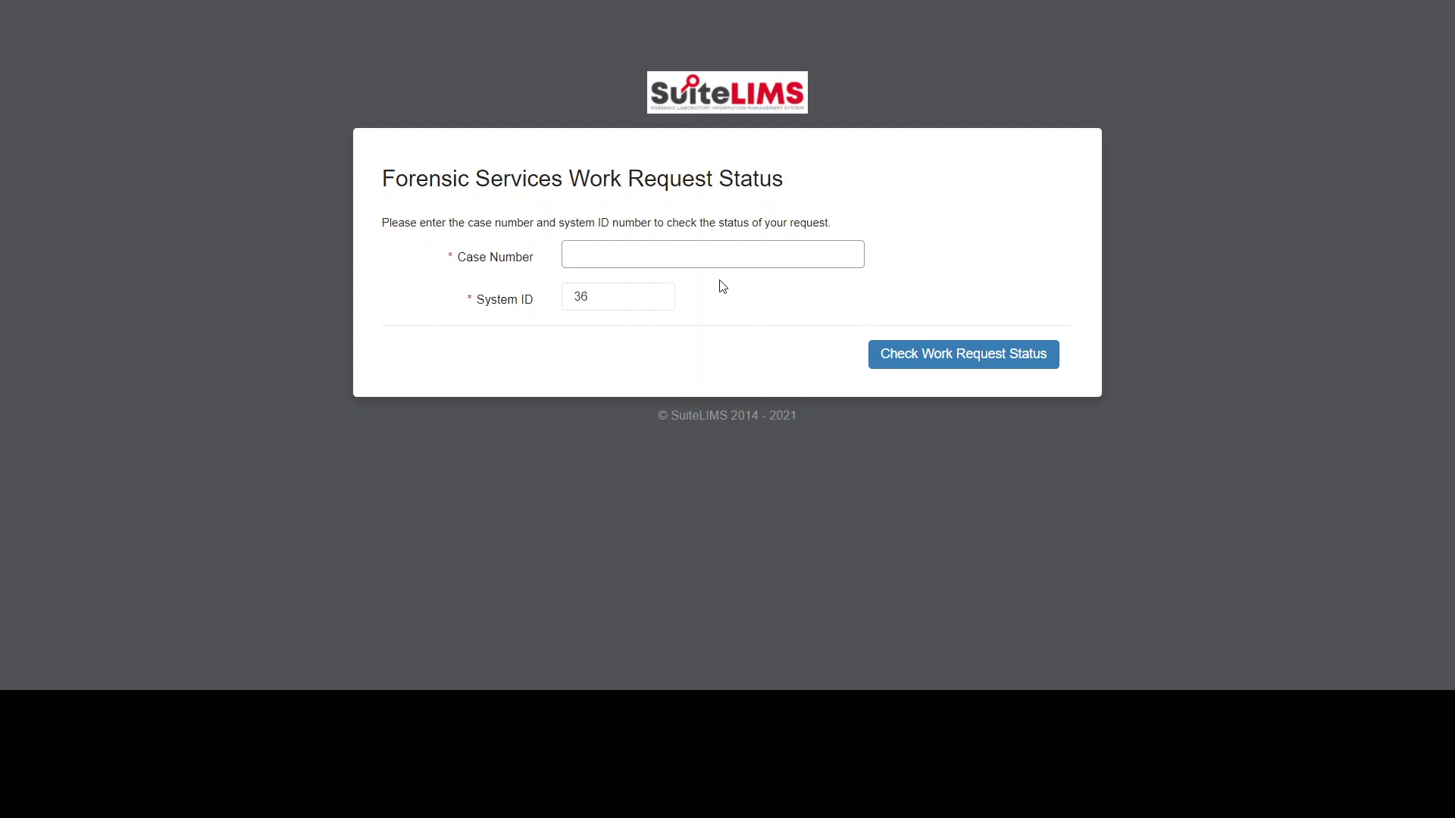
{"action": "left_click", "coordinate": [708, 255]}
{"action": "type", "text": "21-753159"}
{"action": "left_click", "coordinate": [958, 357]}
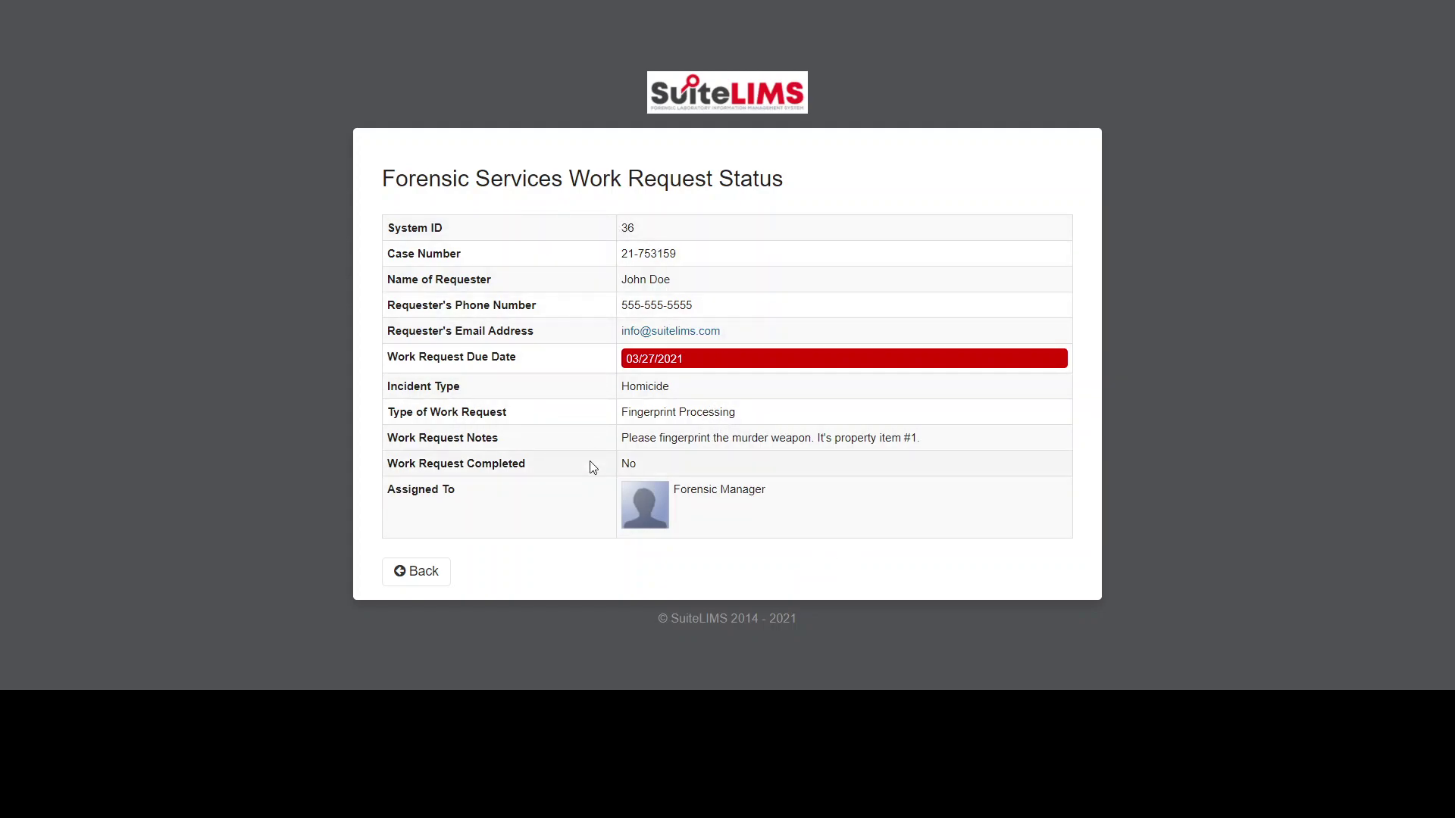
{"action": "left_click", "coordinate": [428, 574]}
{"action": "left_click", "coordinate": [650, 291]}
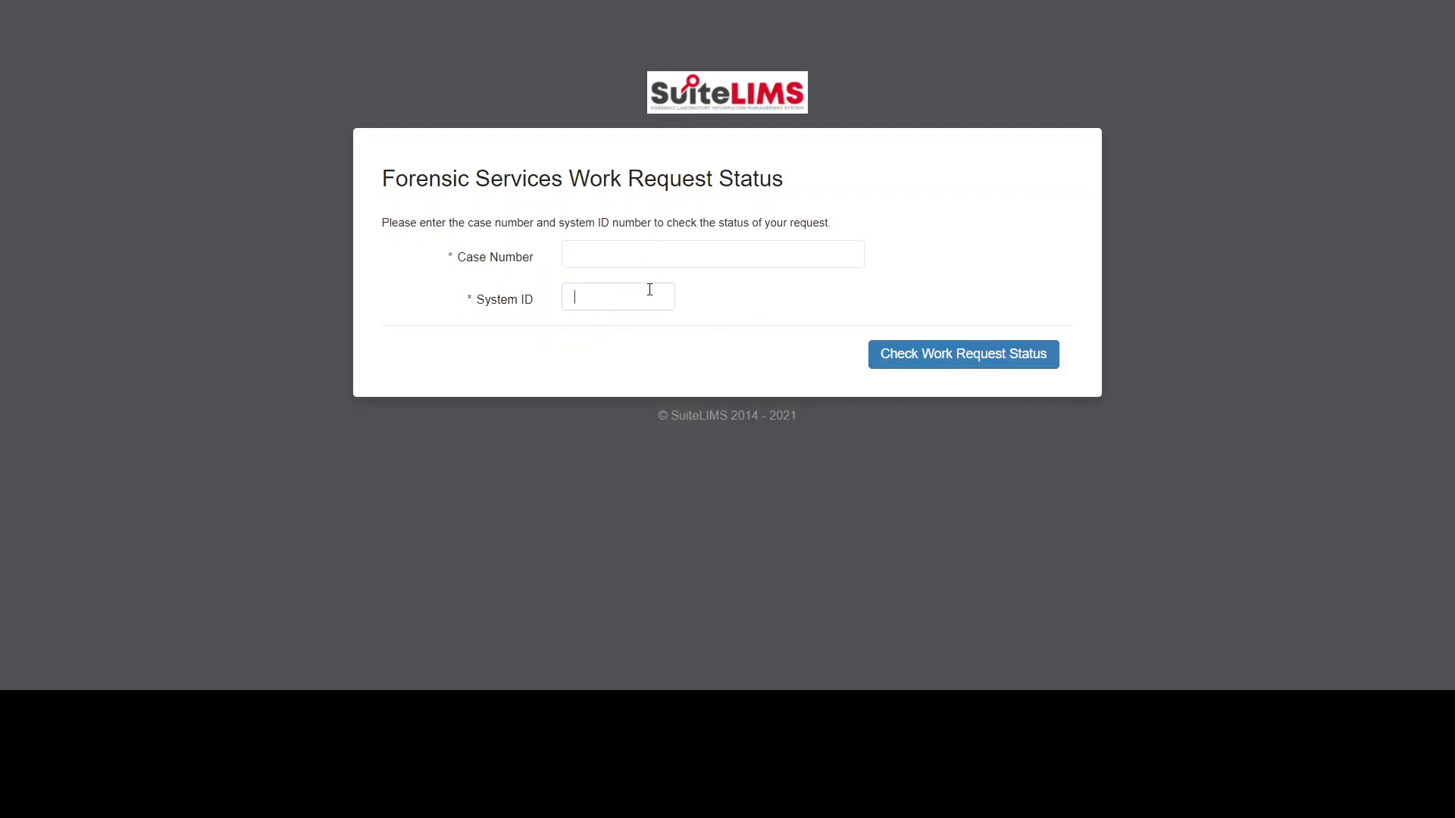
{"action": "right_click", "coordinate": [649, 291]}
{"action": "left_click", "coordinate": [695, 435]}
{"action": "left_click", "coordinate": [670, 257]}
{"action": "type", "text": "21"}
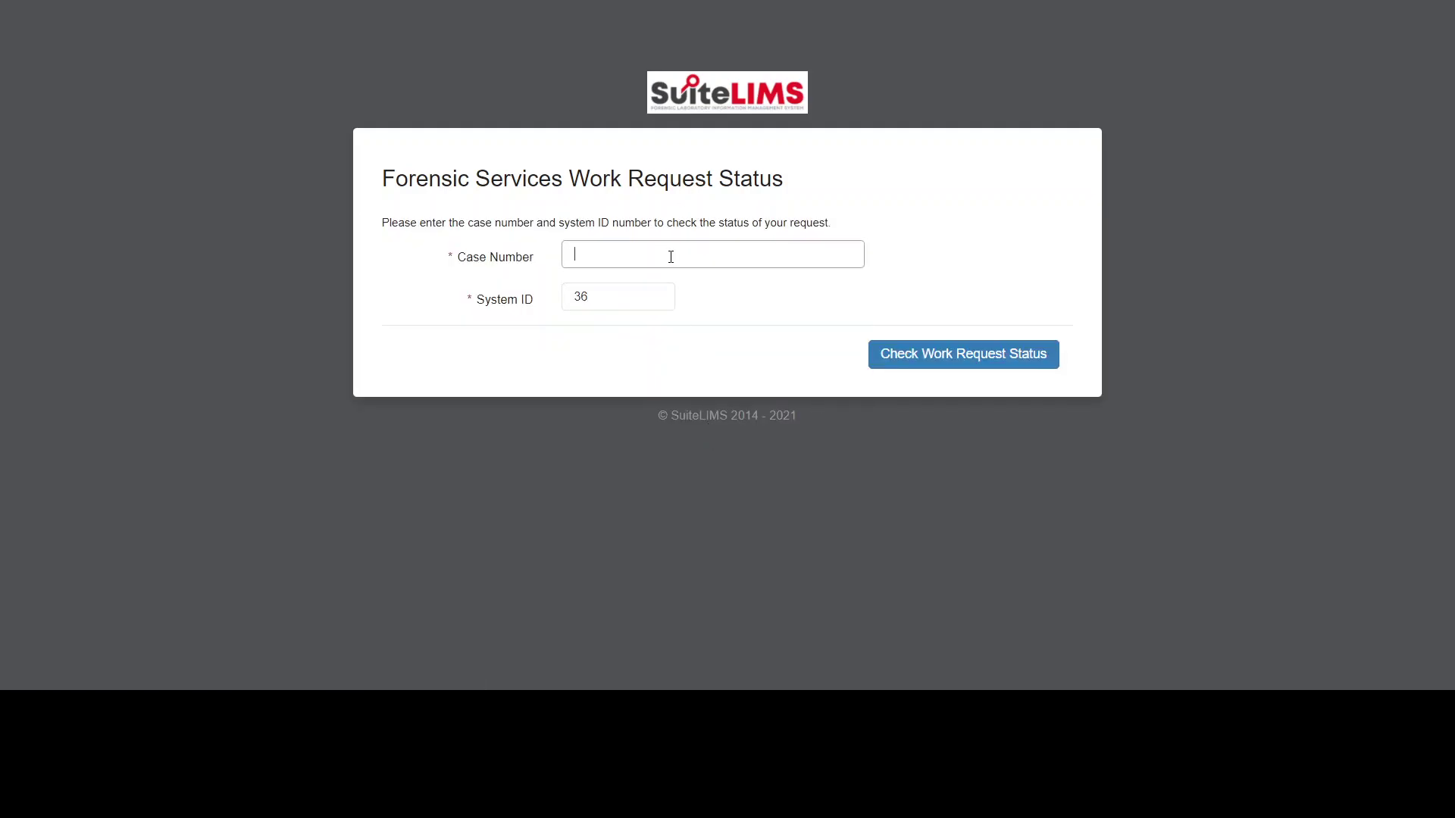
{"action": "type", "text": "-753159"}
- Change System ID to 32, check the status (Record Not Found), and return to the list
{"action": "left_click", "coordinate": [642, 291]}
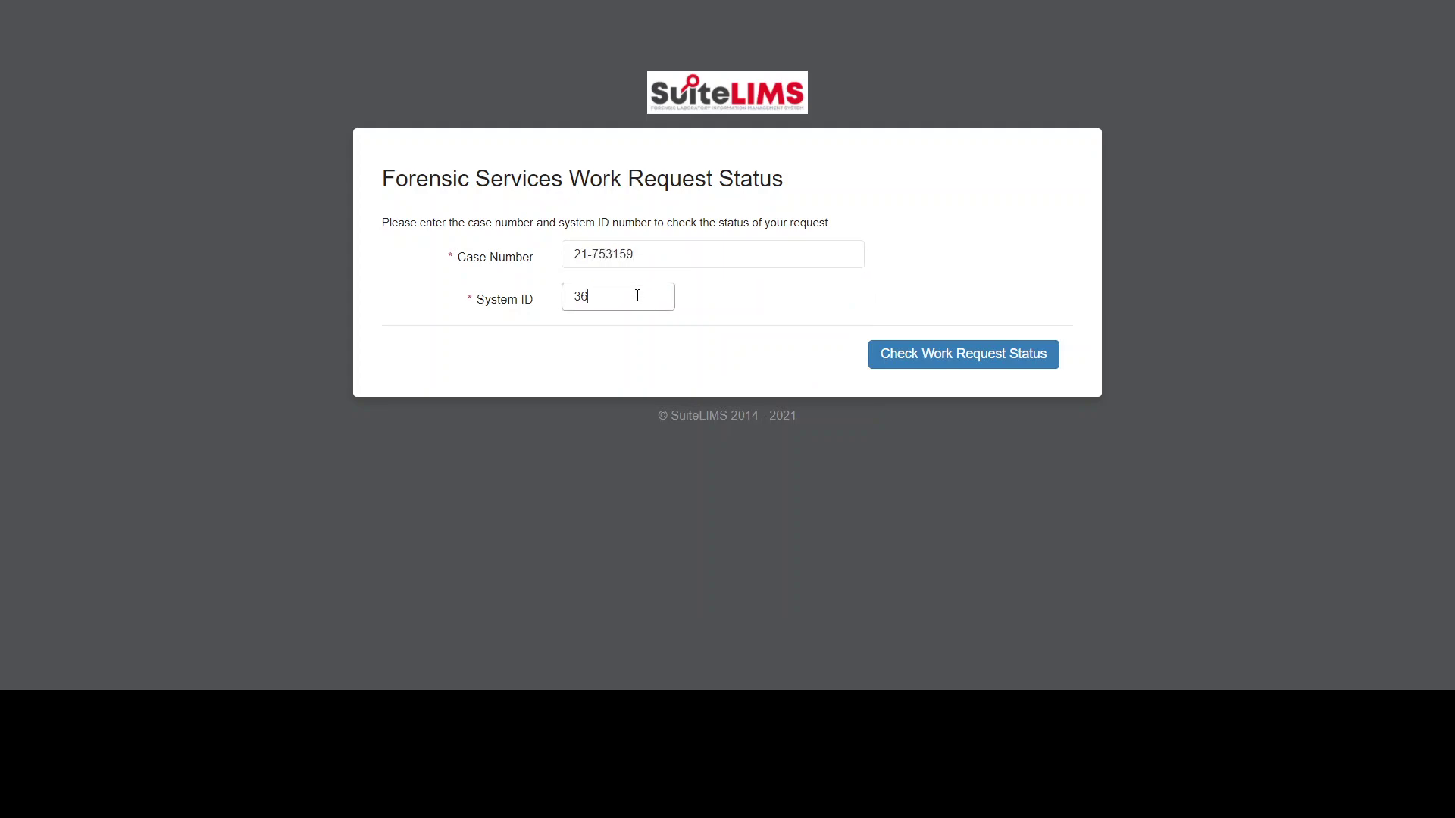
{"action": "key", "text": "BackSpace"}
{"action": "type", "text": "2"}
{"action": "left_click", "coordinate": [940, 354]}
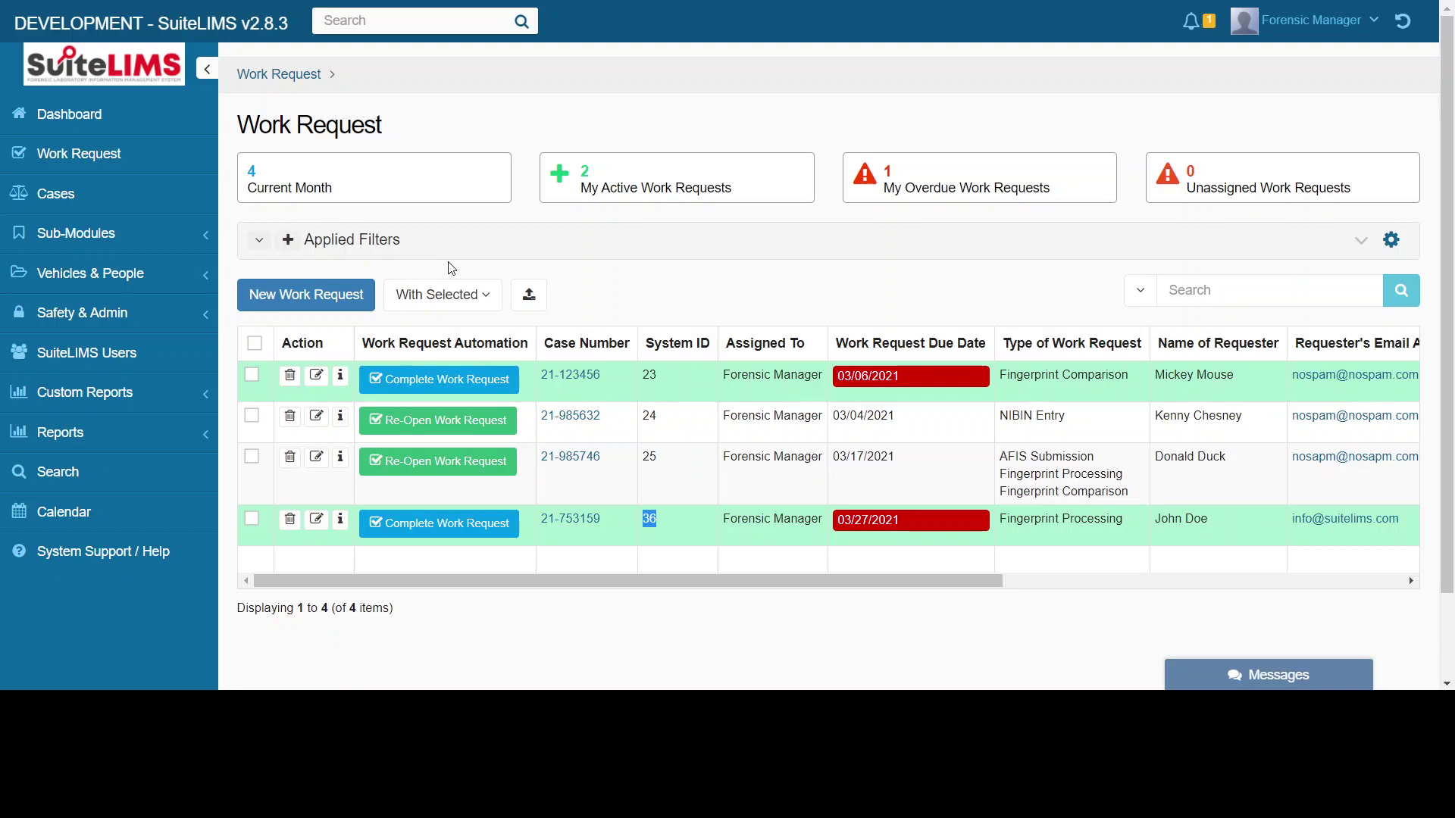
{"action": "left_click", "coordinate": [456, 707]}
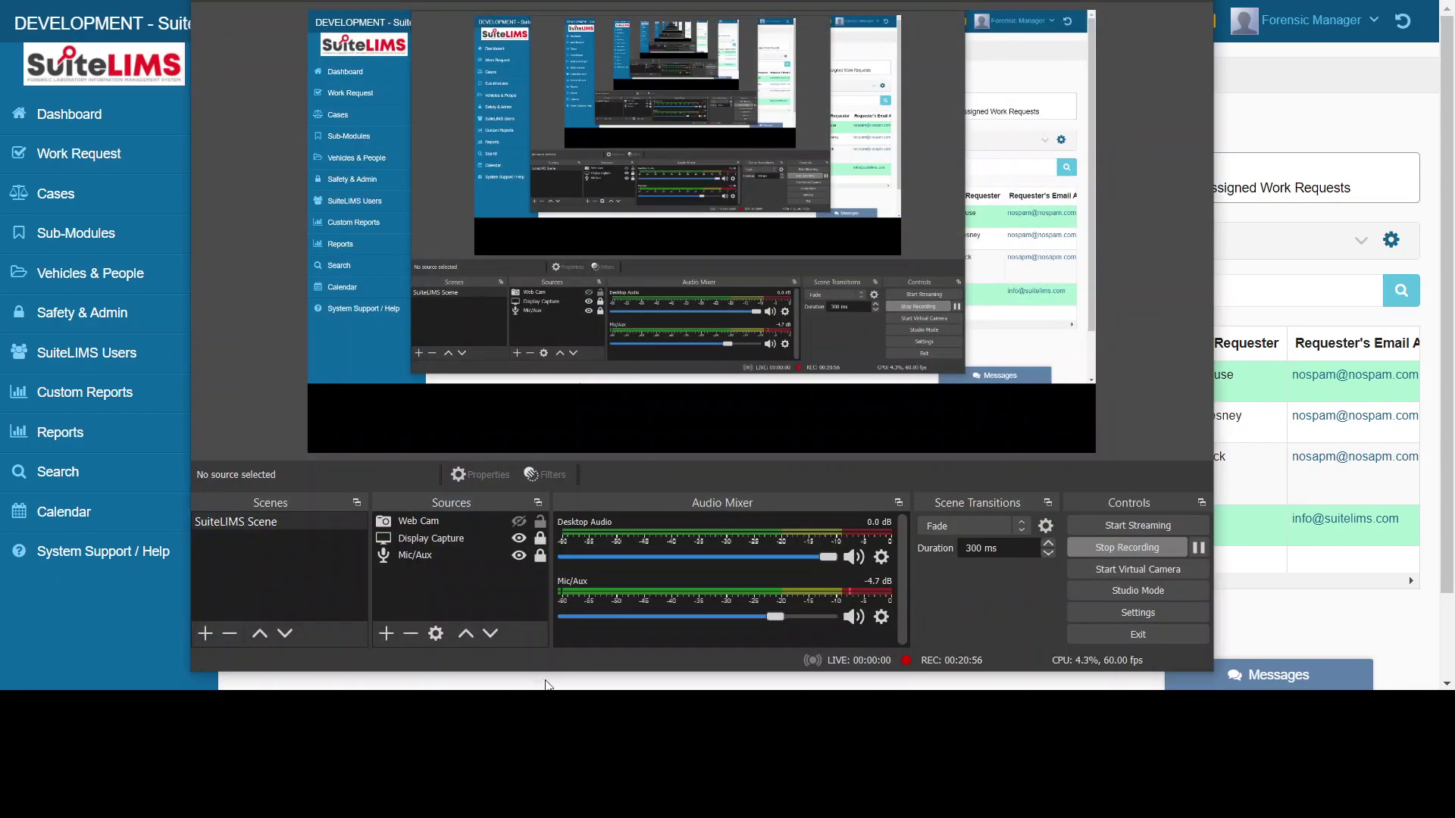